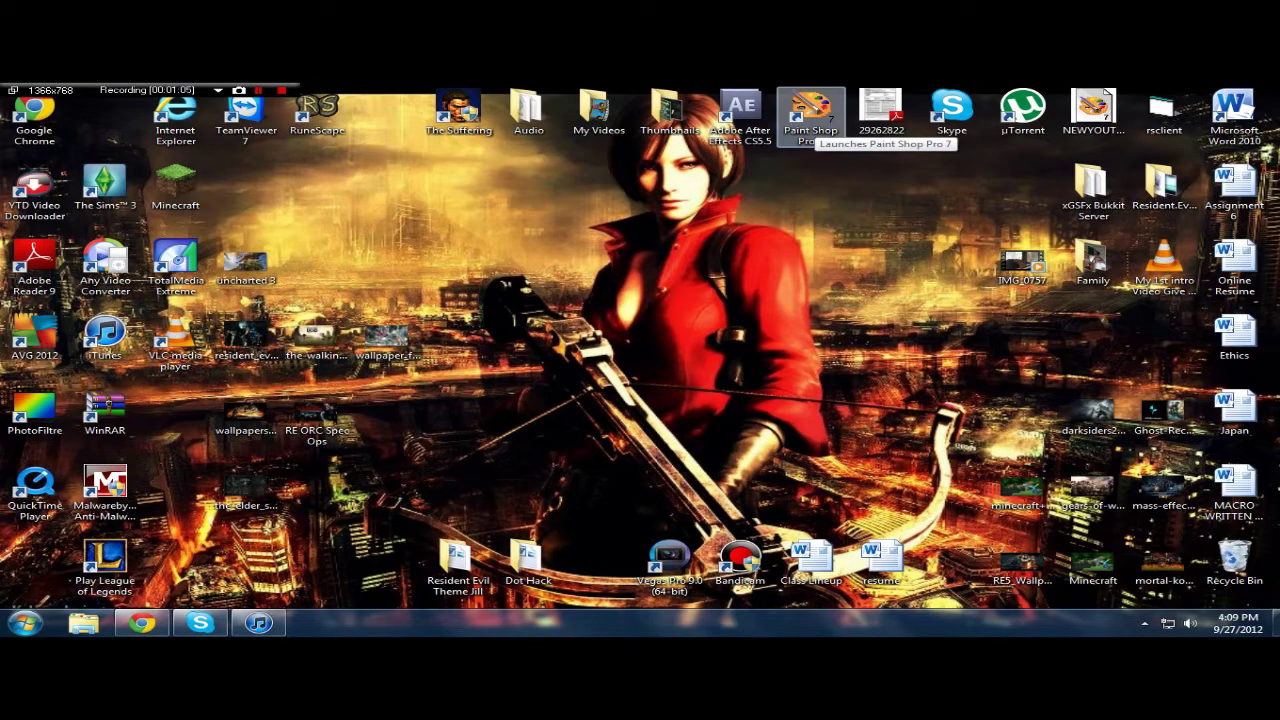
- Switch to Chrome and submit the captcha code on the HowToMakePS3Themes.zip download page
{"action": "left_click", "coordinate": [142, 623]}
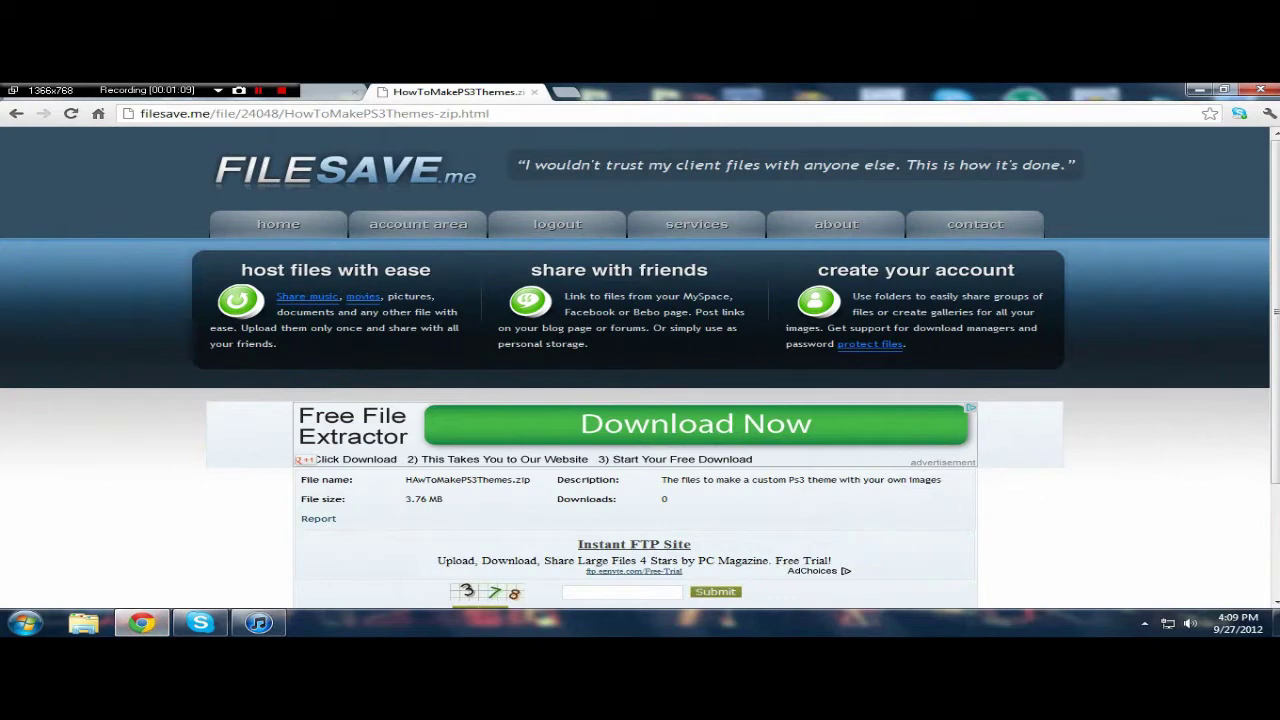
{"action": "scroll", "coordinate": [640, 375], "scroll_direction": "down", "scroll_amount": 2}
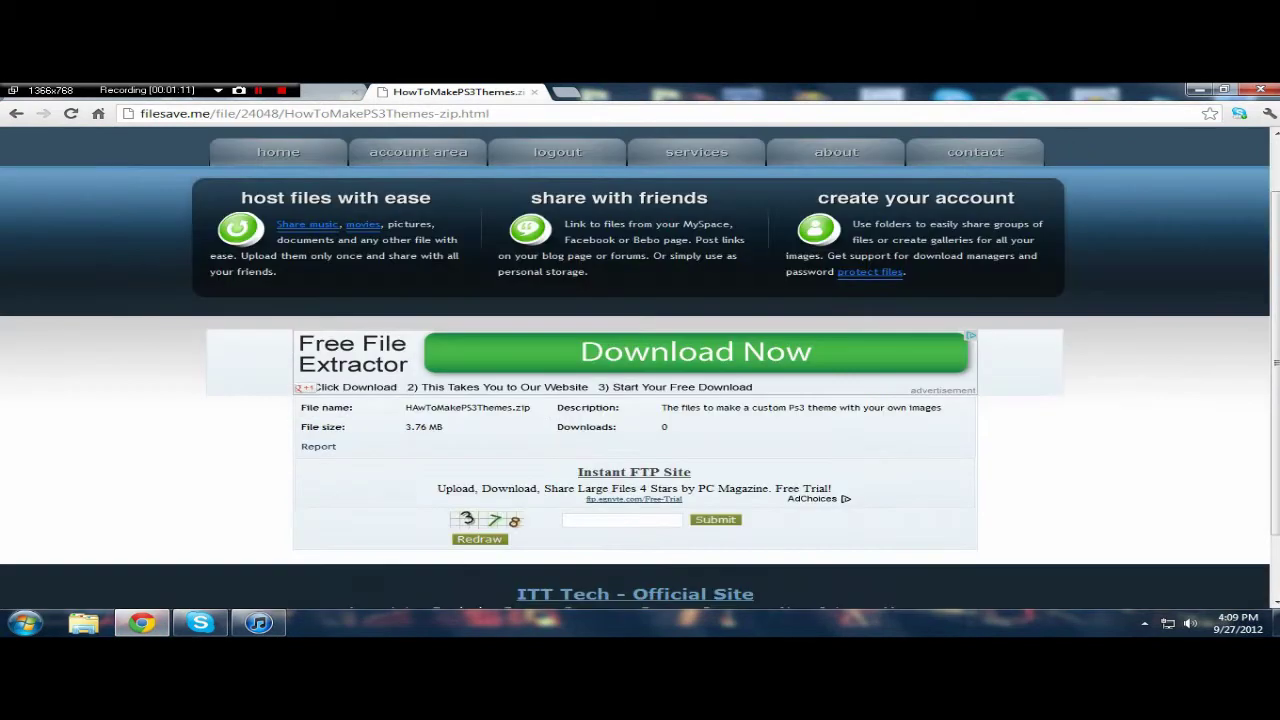
{"action": "left_click", "coordinate": [622, 520]}
{"action": "type", "text": "378"}
{"action": "key", "text": "Return"}
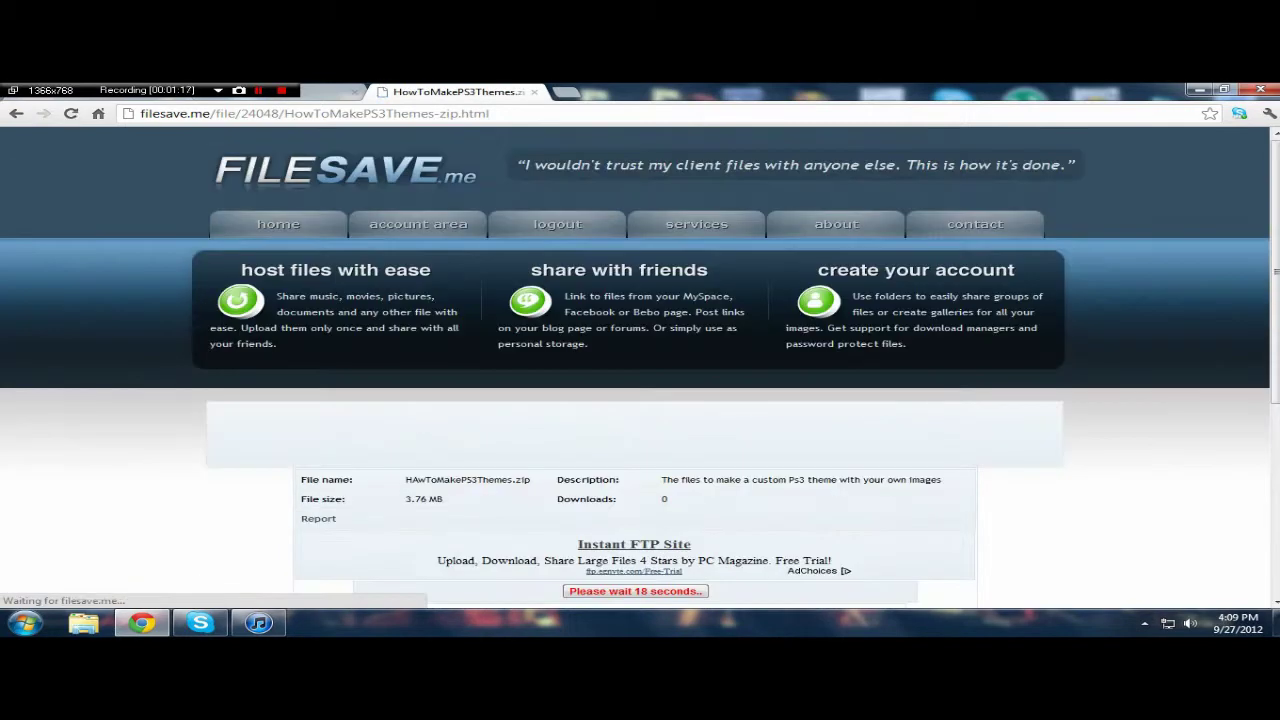
{"action": "scroll", "coordinate": [640, 360], "scroll_direction": "down", "scroll_amount": 1}
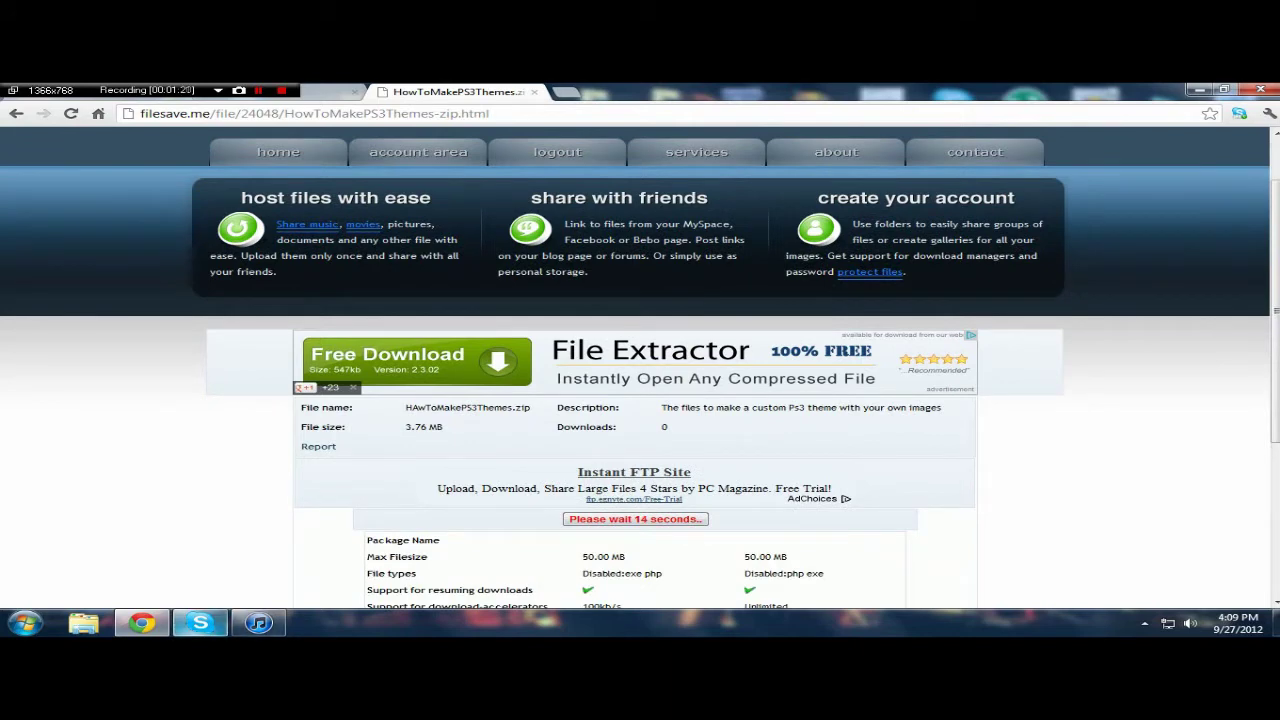
- Open the Downloads folder from the user's personal folder and move its window aside
{"action": "mouse_move", "coordinate": [200, 623]}
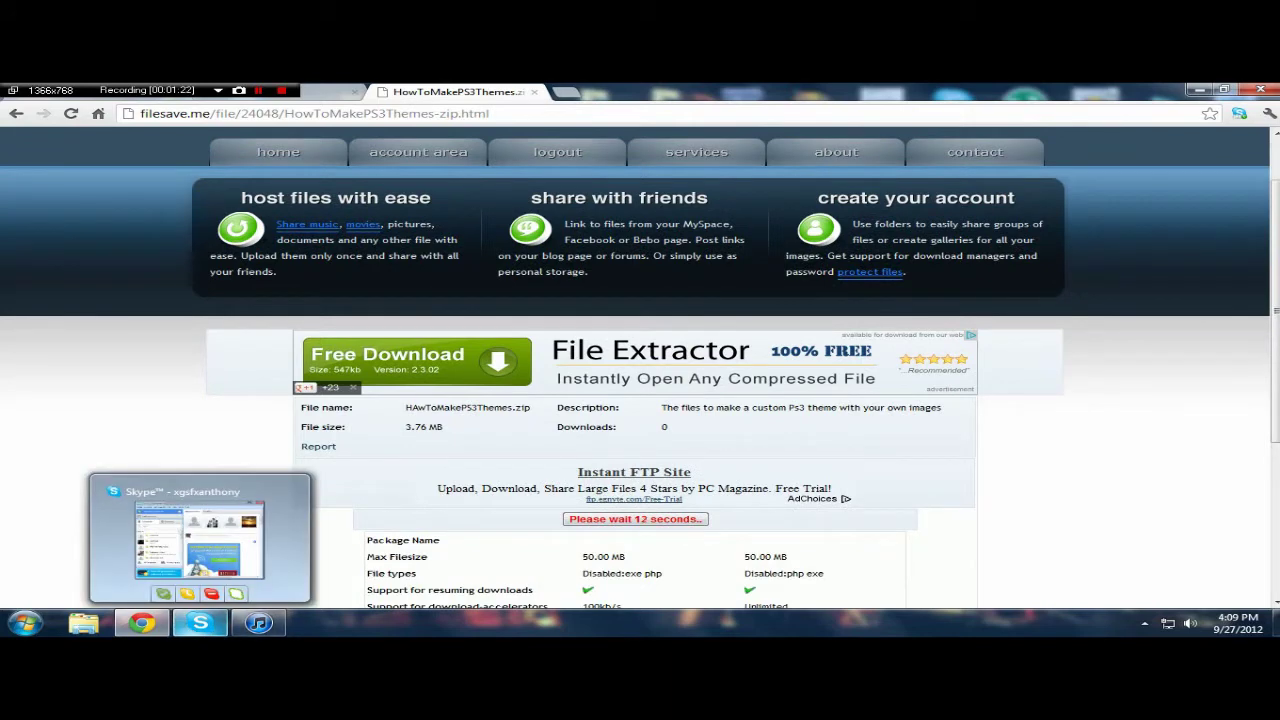
{"action": "left_click", "coordinate": [24, 623]}
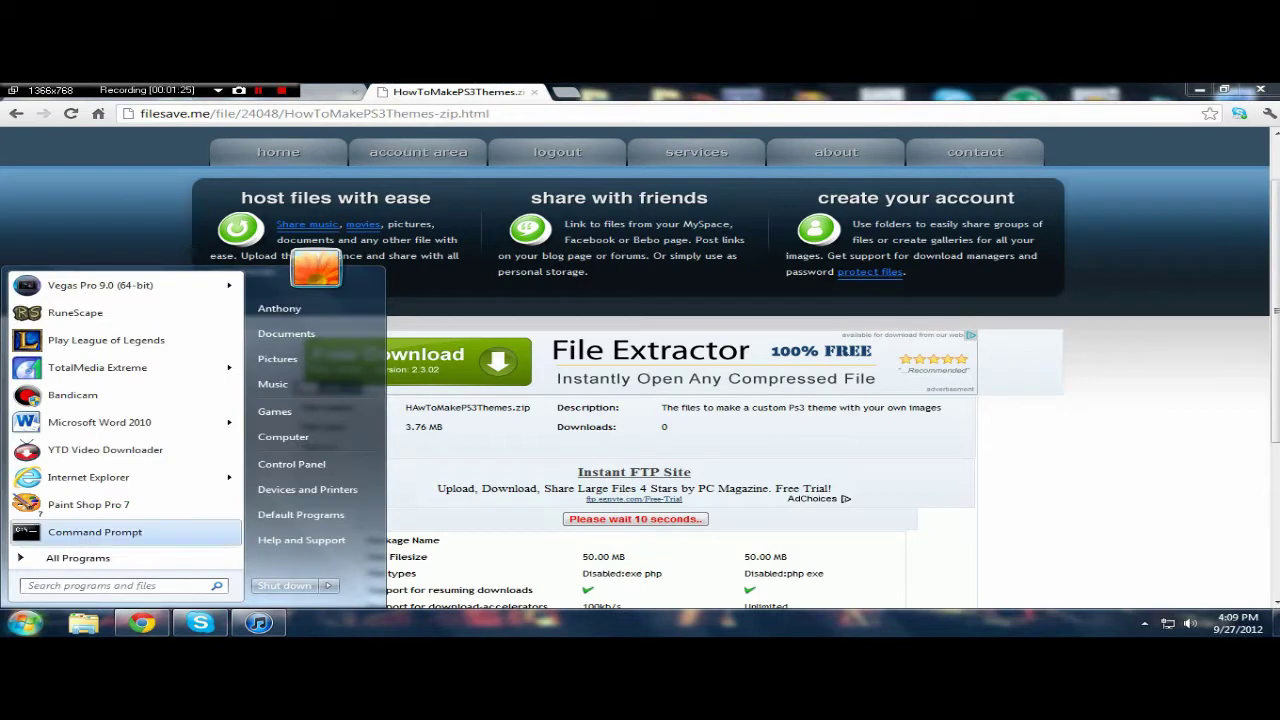
{"action": "left_click", "coordinate": [279, 308]}
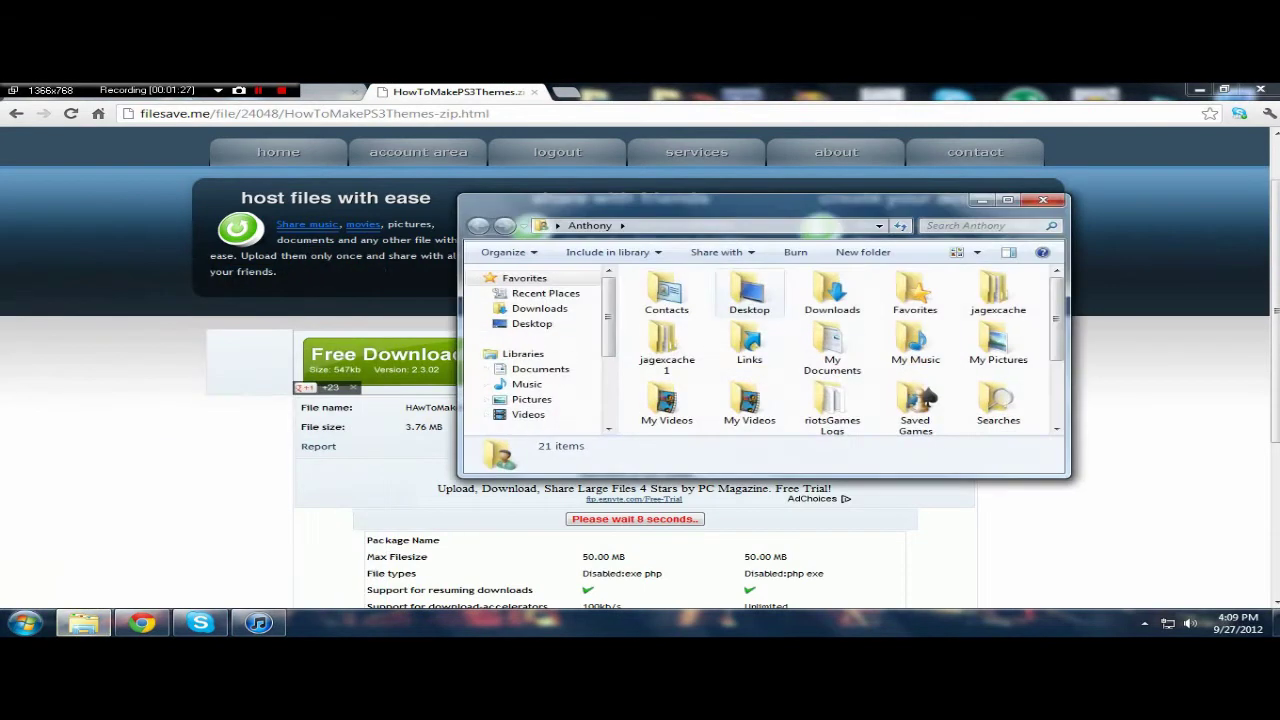
{"action": "double_click", "coordinate": [832, 295]}
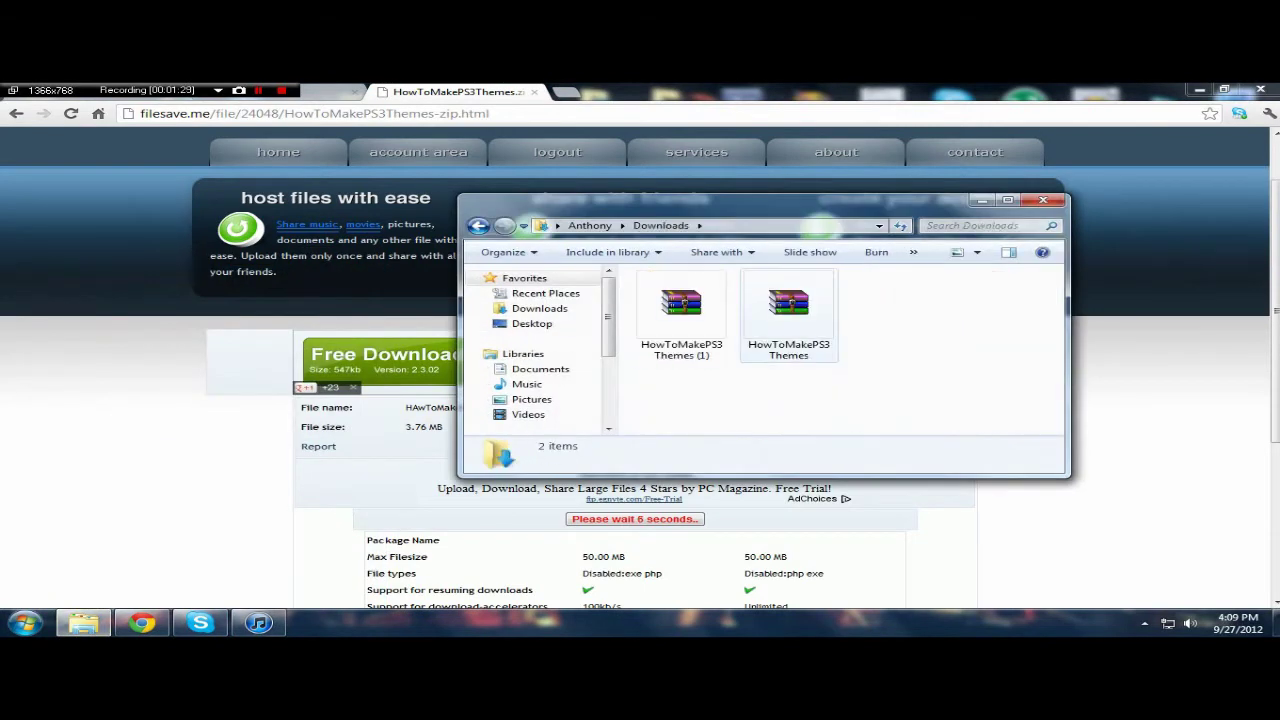
{"action": "left_click_drag", "start_coordinate": [760, 200], "coordinate": [324, 178]}
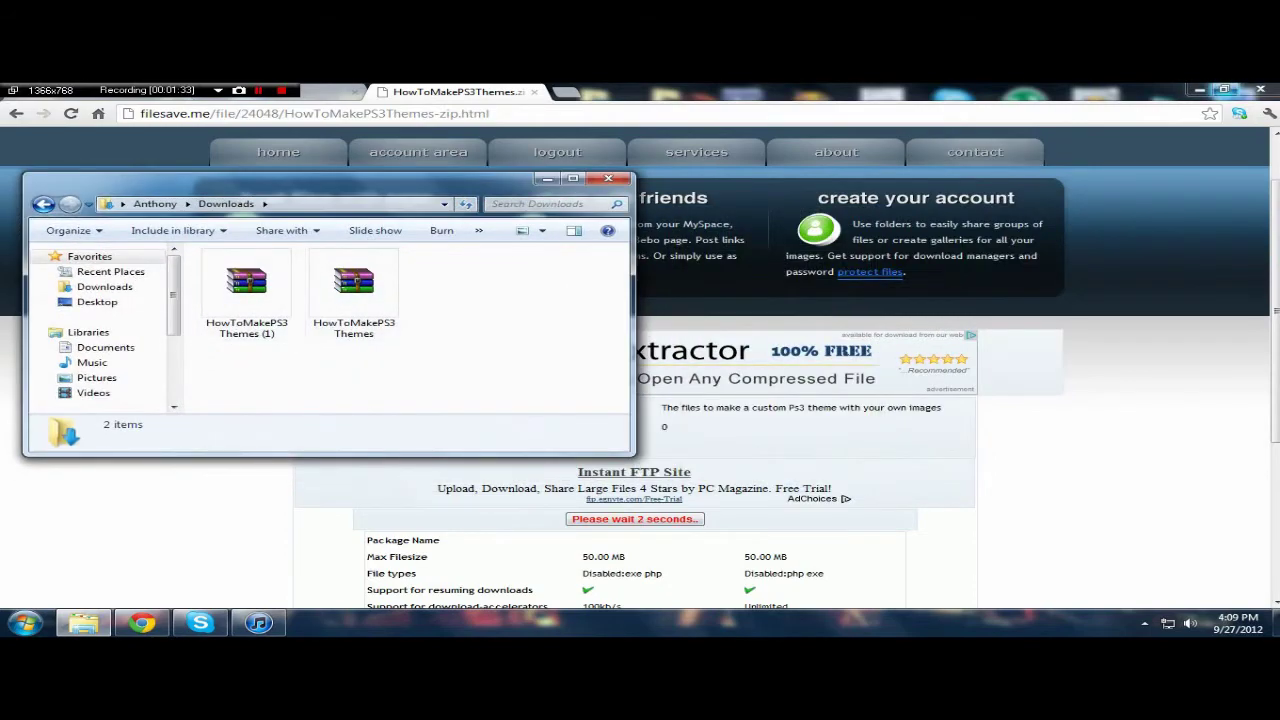
- Minimize the browser and extract the HowToMakePS3Themes archive into its own folder in Downloads, keeping the default extraction options
{"action": "left_click", "coordinate": [1199, 89]}
{"action": "right_click", "coordinate": [348, 302]}
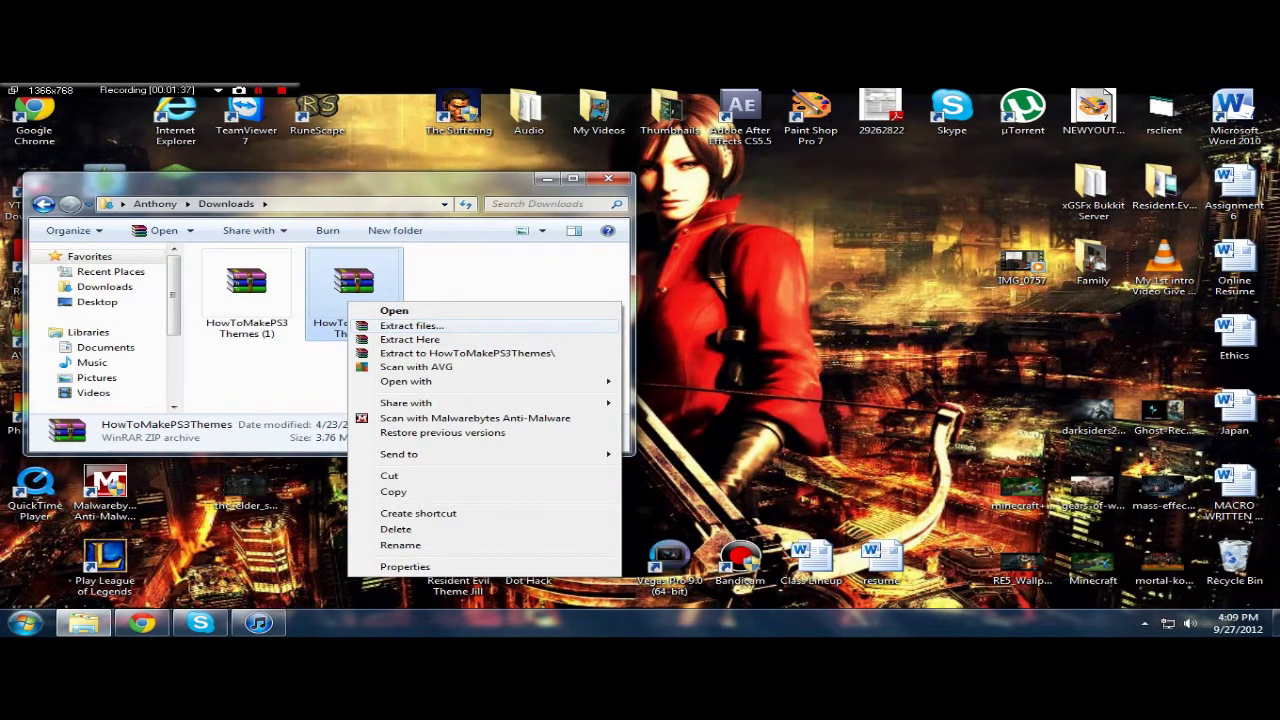
{"action": "left_click", "coordinate": [410, 326]}
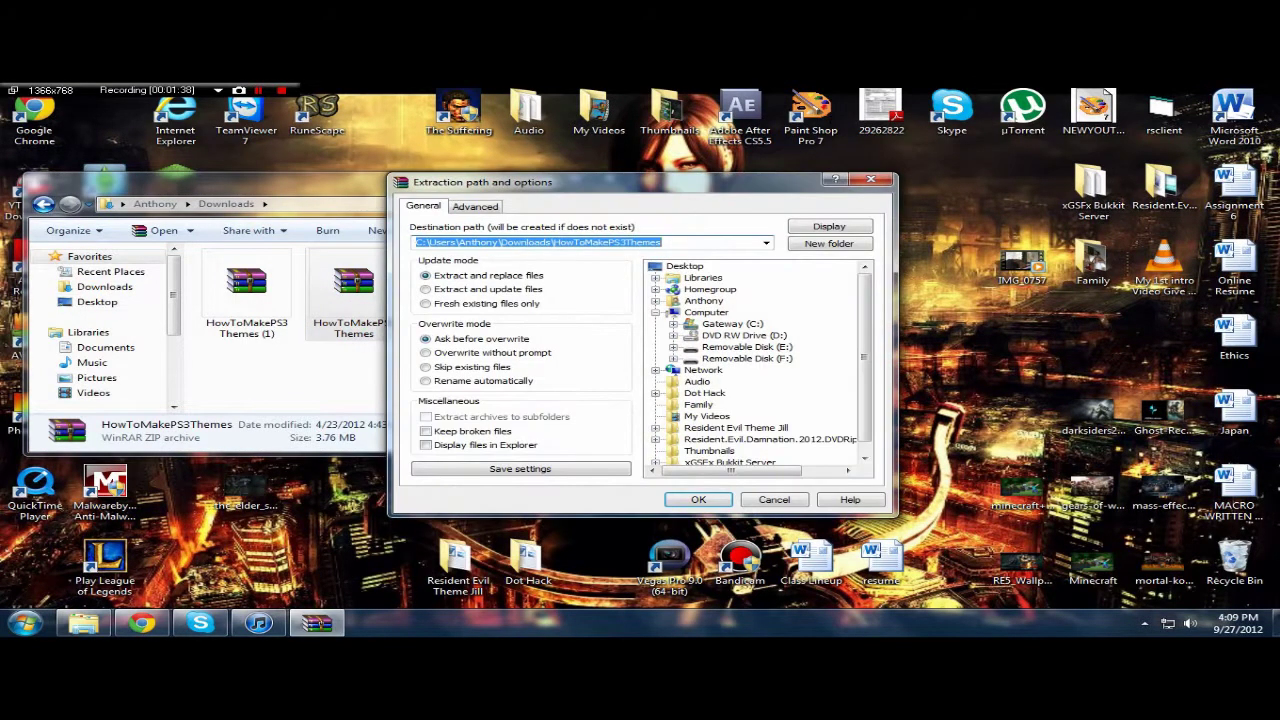
{"action": "left_click", "coordinate": [698, 499]}
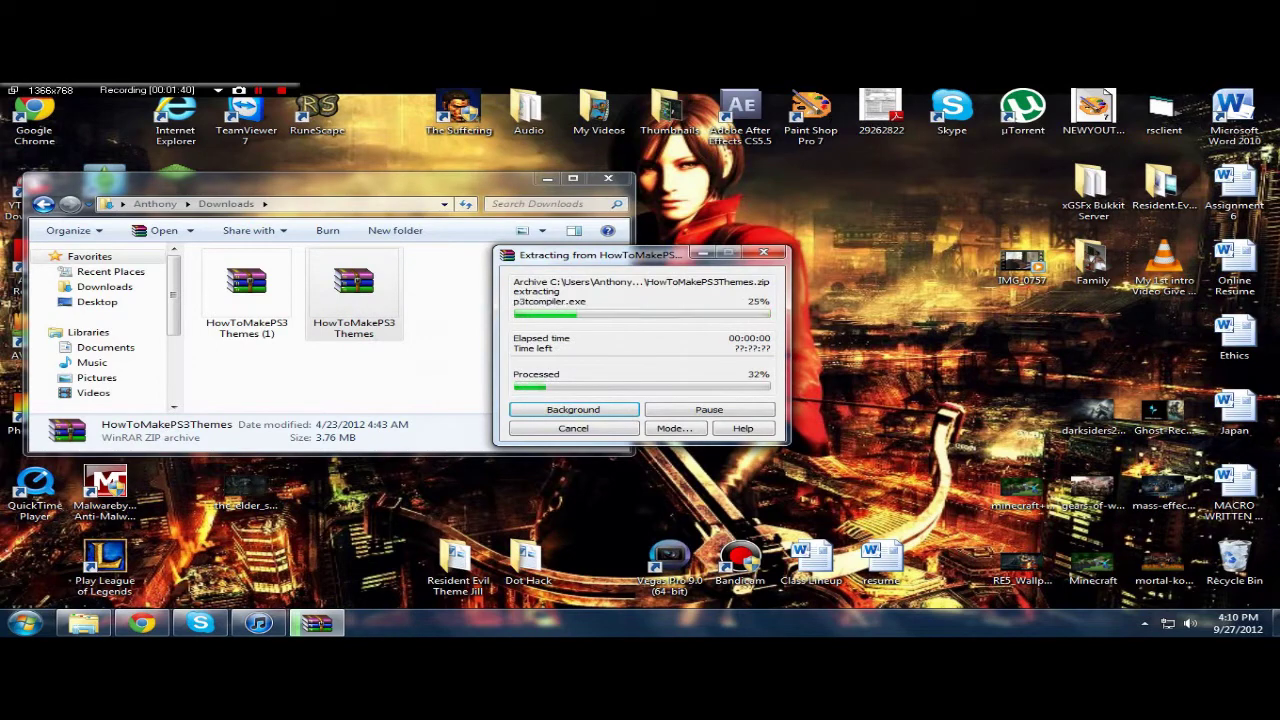
- Open the Step 1_Create folder inside the extracted HowToMakePS3Themes folder and maximize the window
{"action": "double_click", "coordinate": [247, 301]}
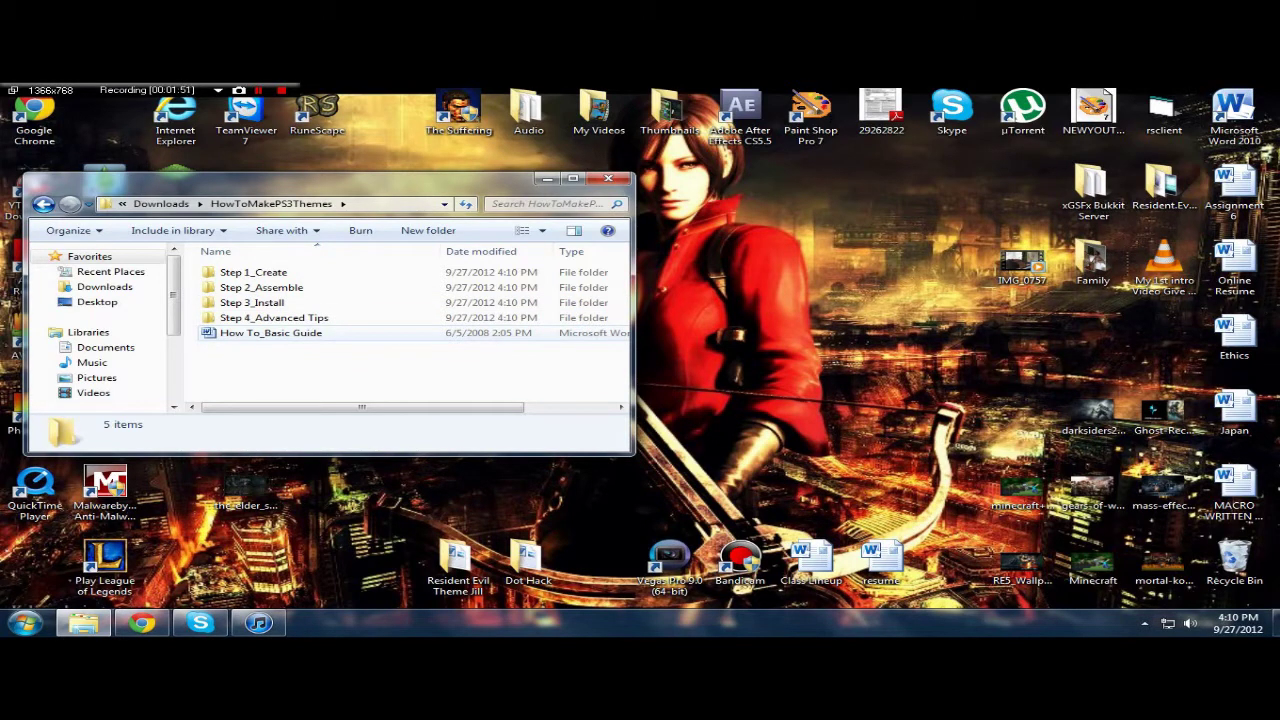
{"action": "double_click", "coordinate": [253, 272]}
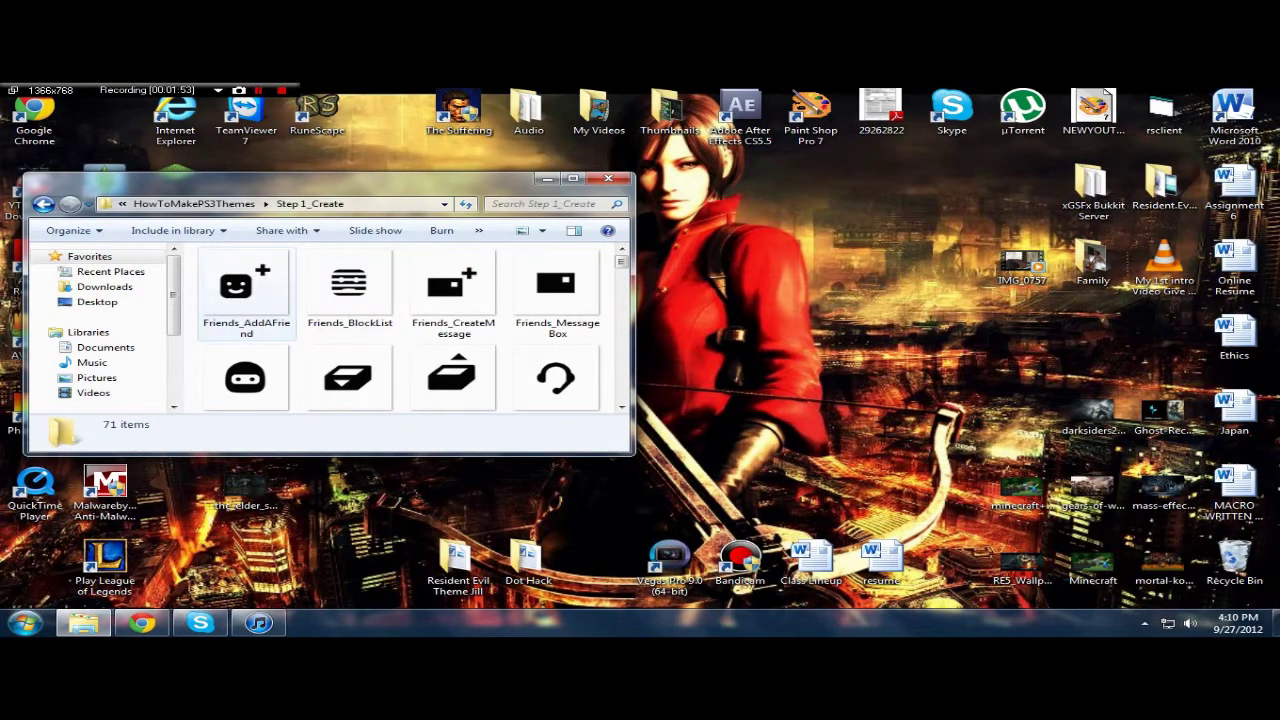
{"action": "left_click", "coordinate": [253, 272]}
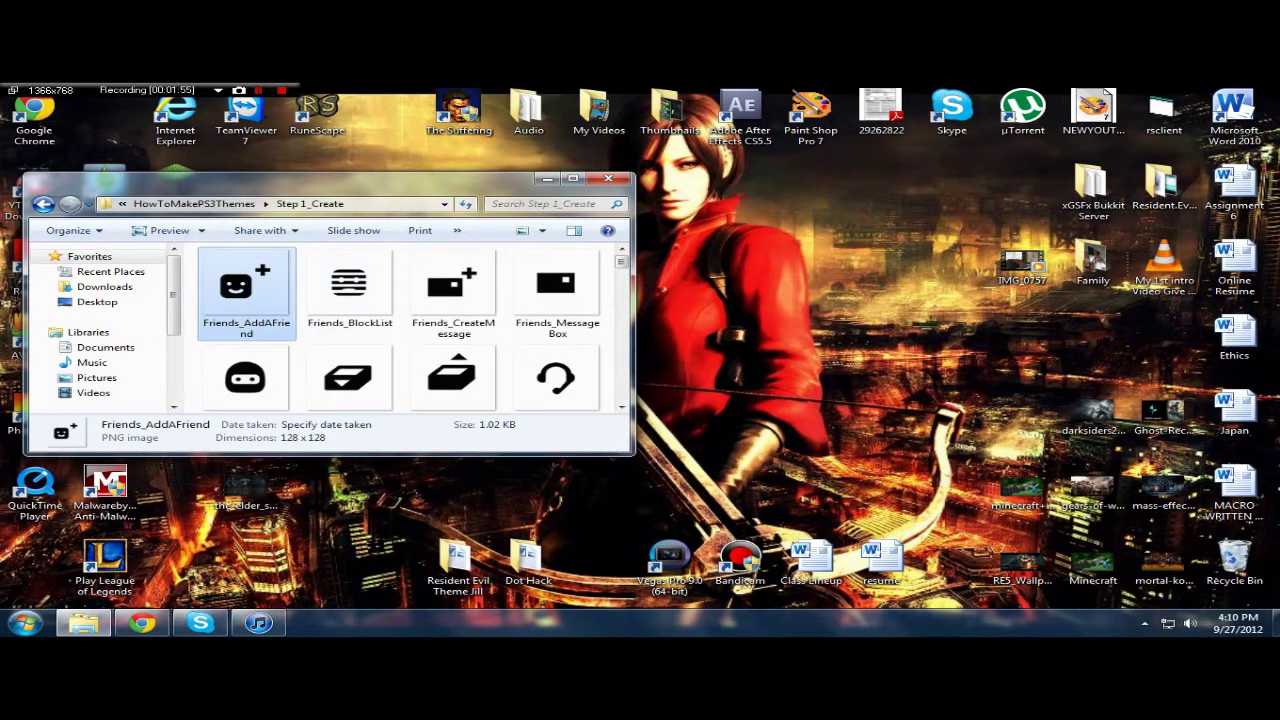
{"action": "left_click", "coordinate": [573, 179]}
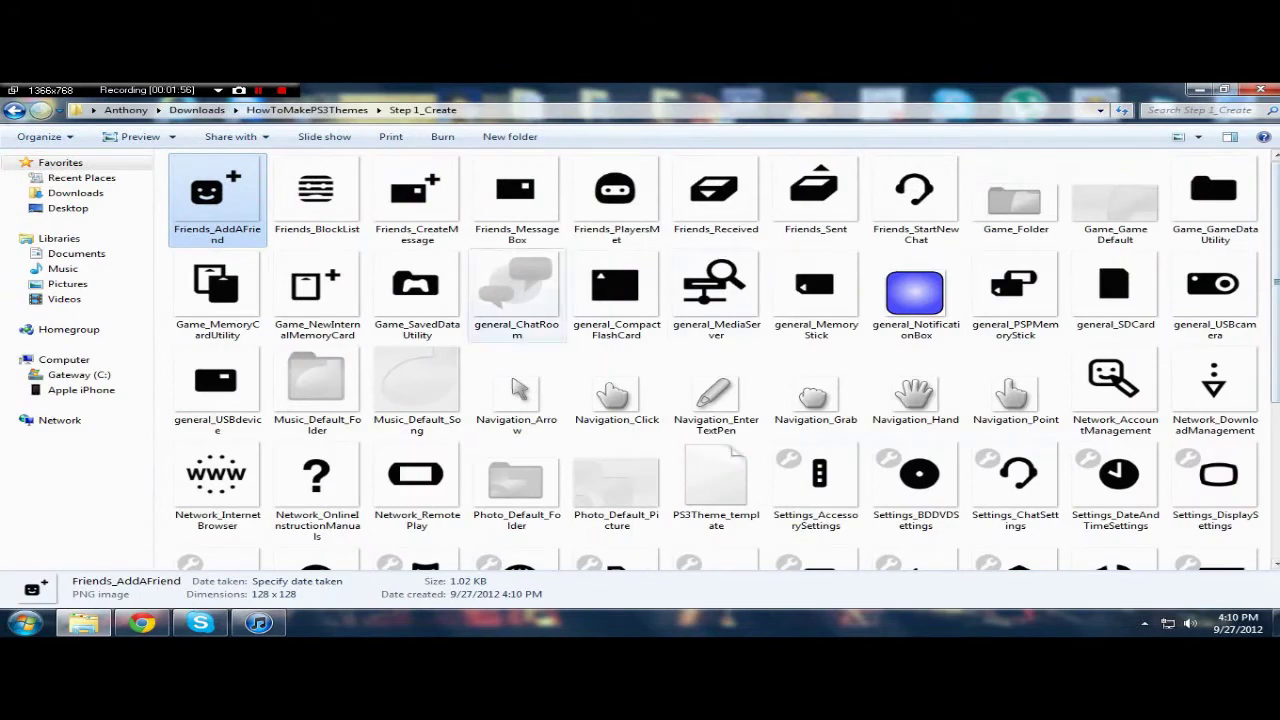
- Look through the theme images in Step 1_Create, including general_ChatRoom, Settings_ChatSettings and Friends_AddAFriend
{"action": "scroll", "coordinate": [1100, 400], "scroll_direction": "down", "scroll_amount": 3}
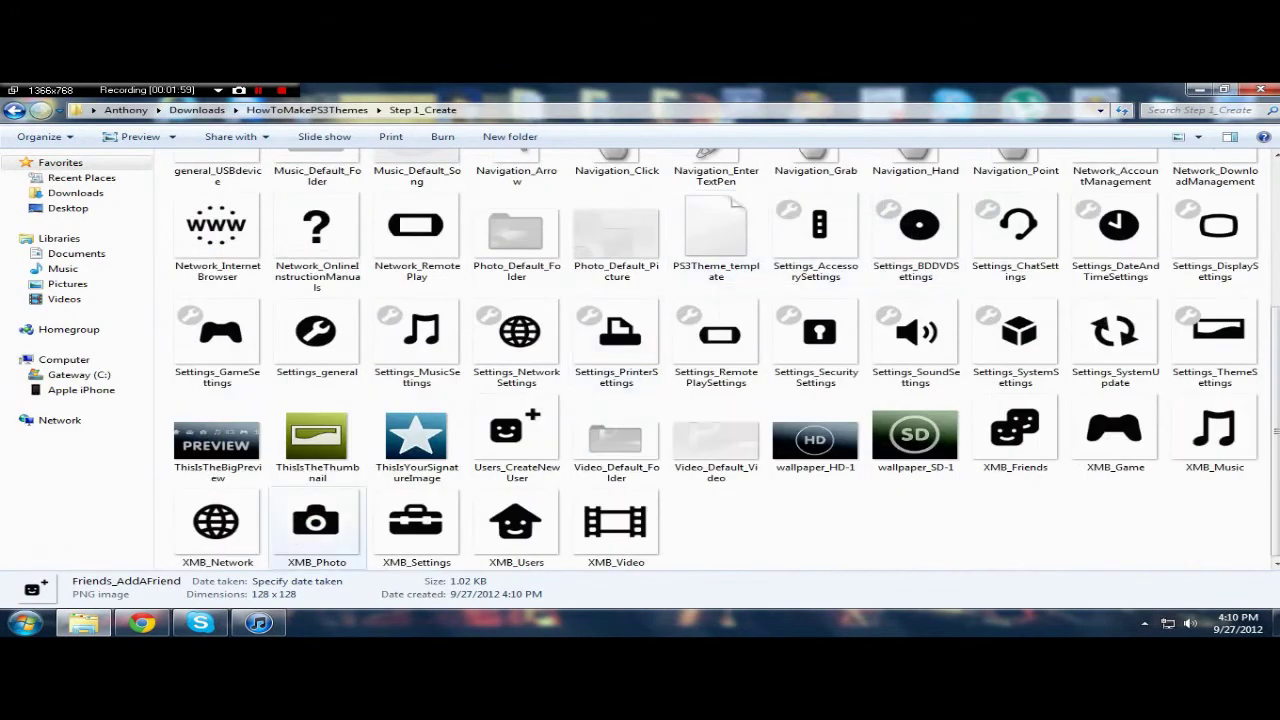
{"action": "scroll", "coordinate": [716, 500], "scroll_direction": "up", "scroll_amount": 3}
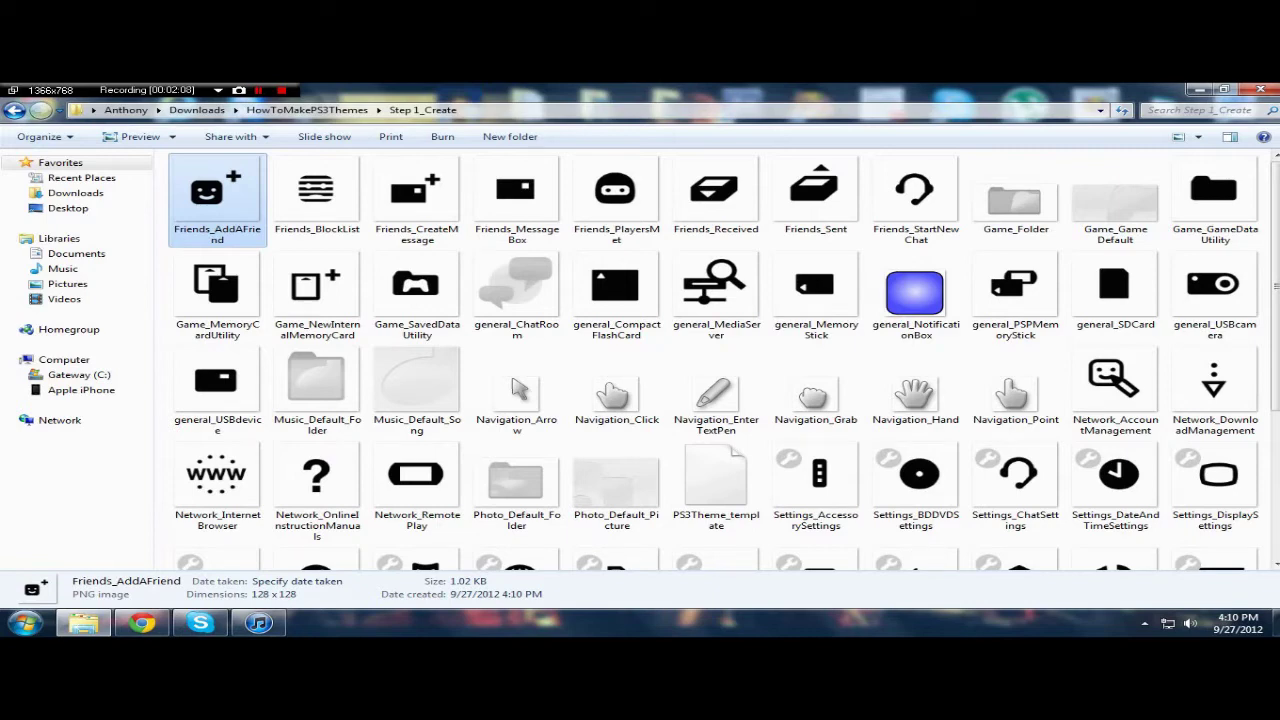
{"action": "left_click", "coordinate": [517, 296]}
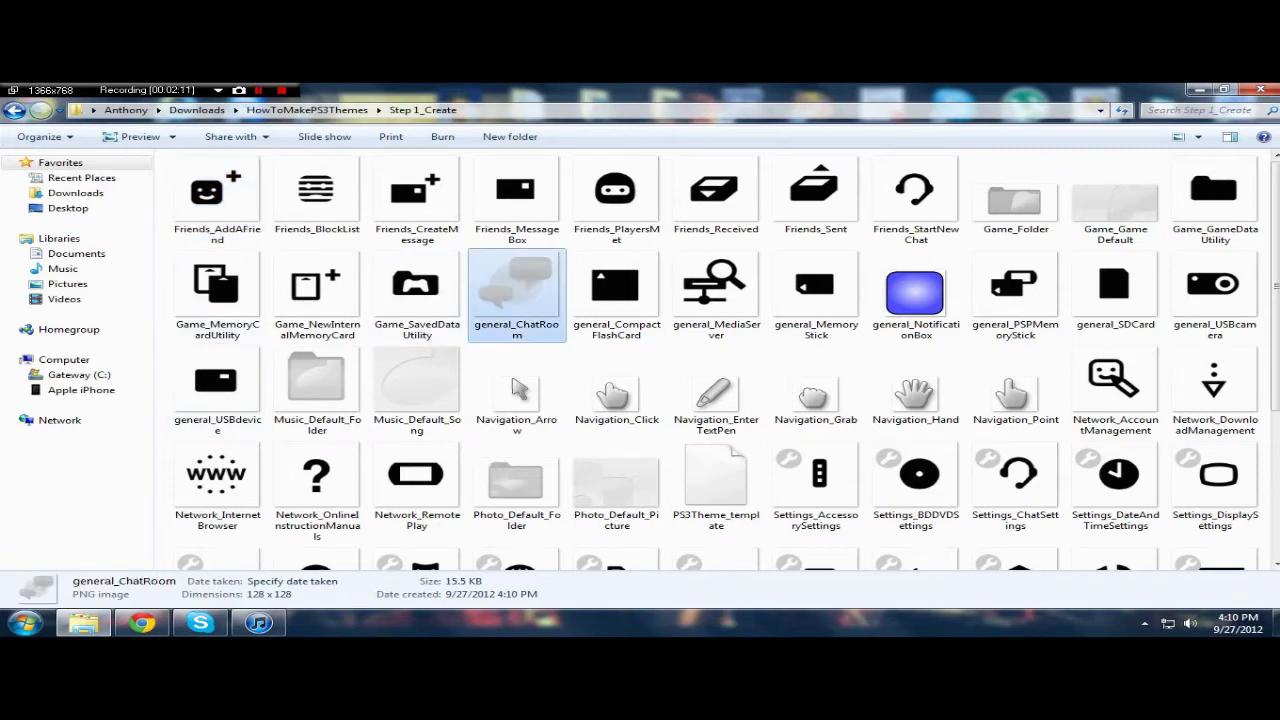
{"action": "left_click", "coordinate": [417, 486]}
{"action": "left_click", "coordinate": [716, 486]}
{"action": "left_click", "coordinate": [1016, 486]}
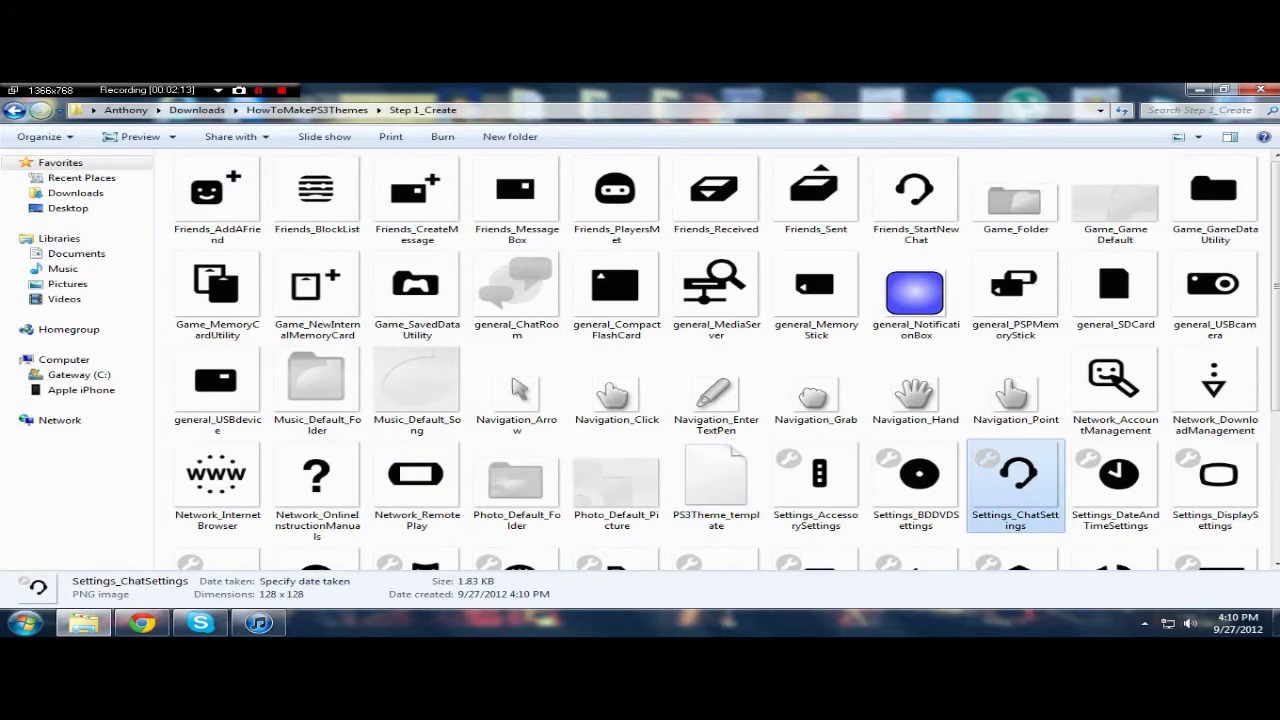
{"action": "left_click", "coordinate": [217, 200]}
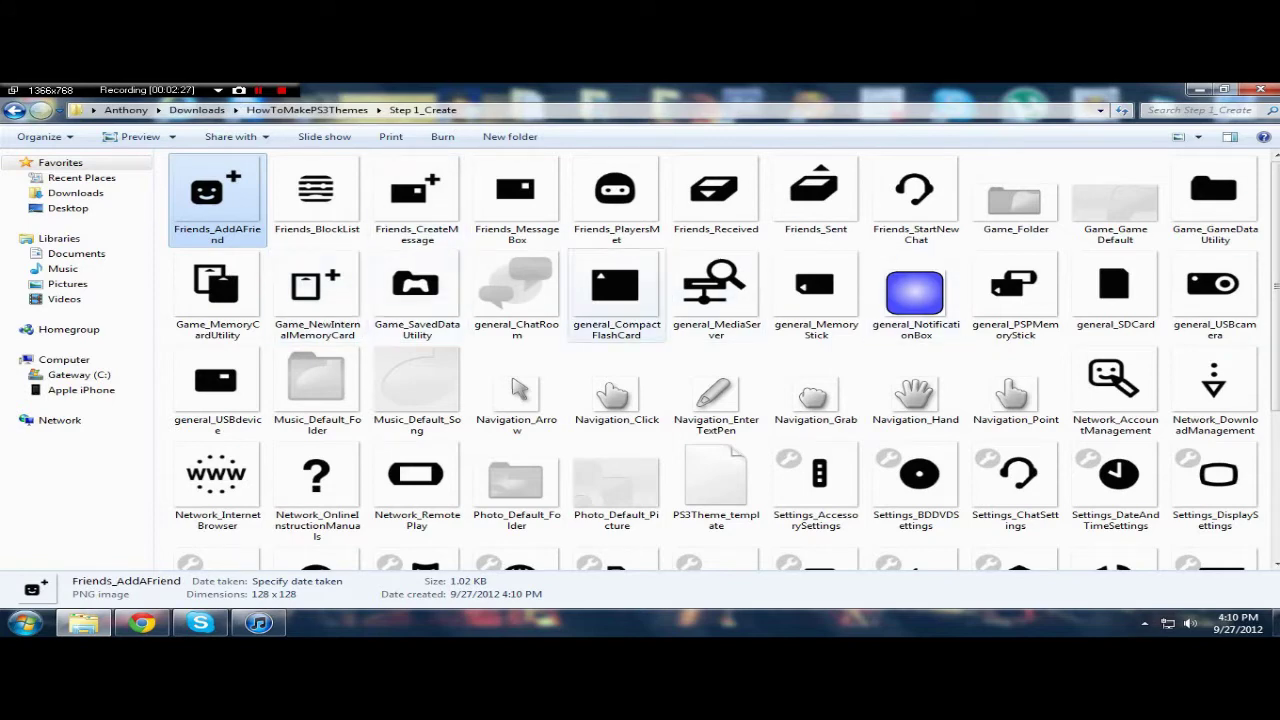
- Switch back to Chrome and go to google.com
{"action": "left_click", "coordinate": [142, 623]}
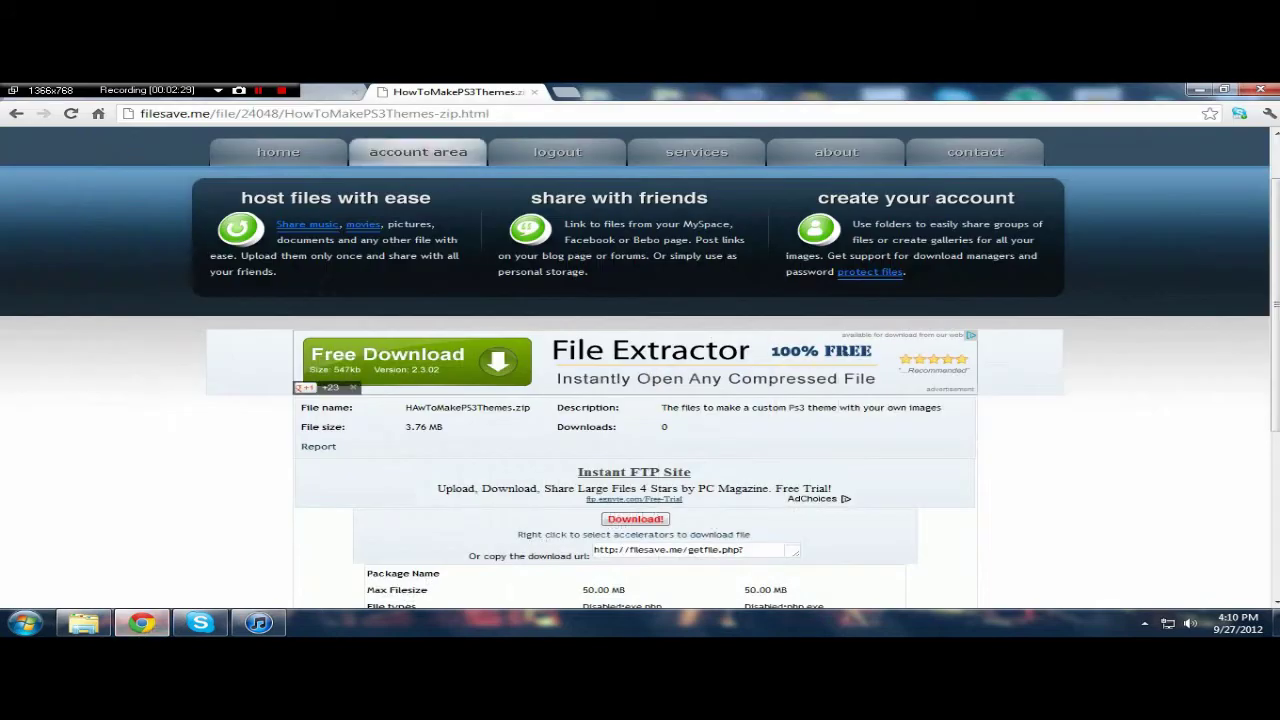
{"action": "left_click_drag", "start_coordinate": [489, 113], "coordinate": [141, 113]}
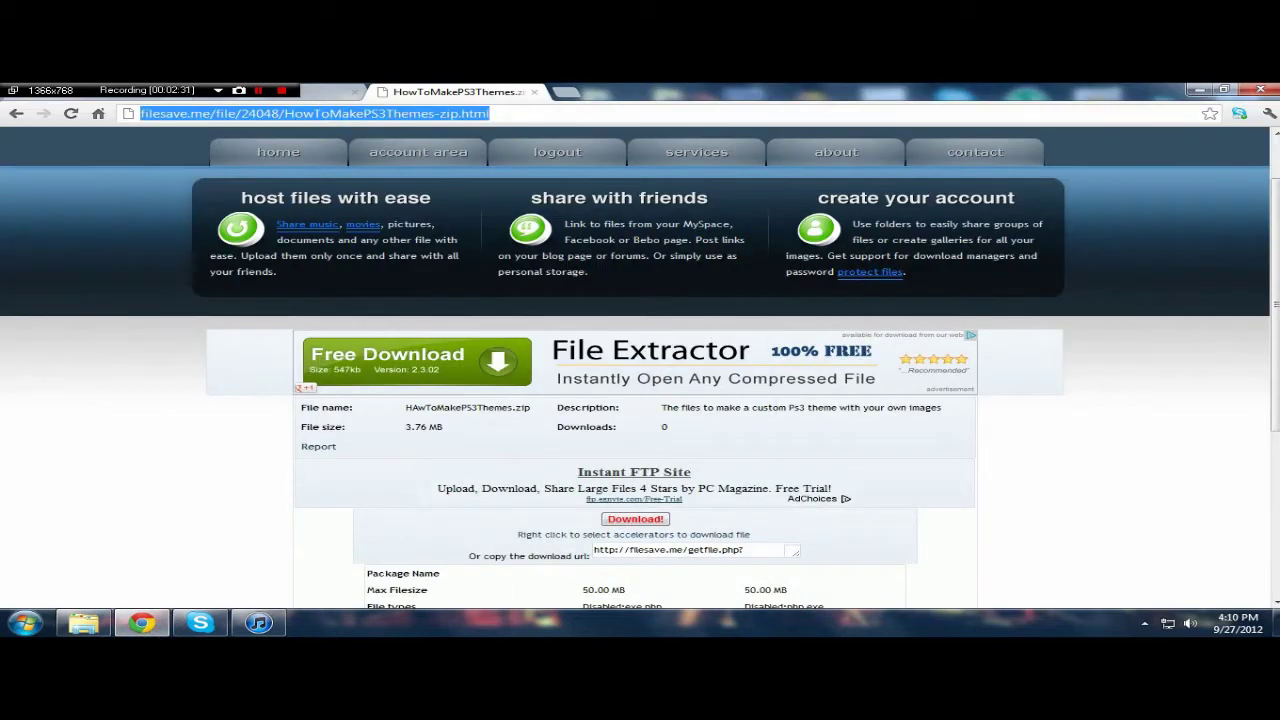
{"action": "type", "text": "google.com"}
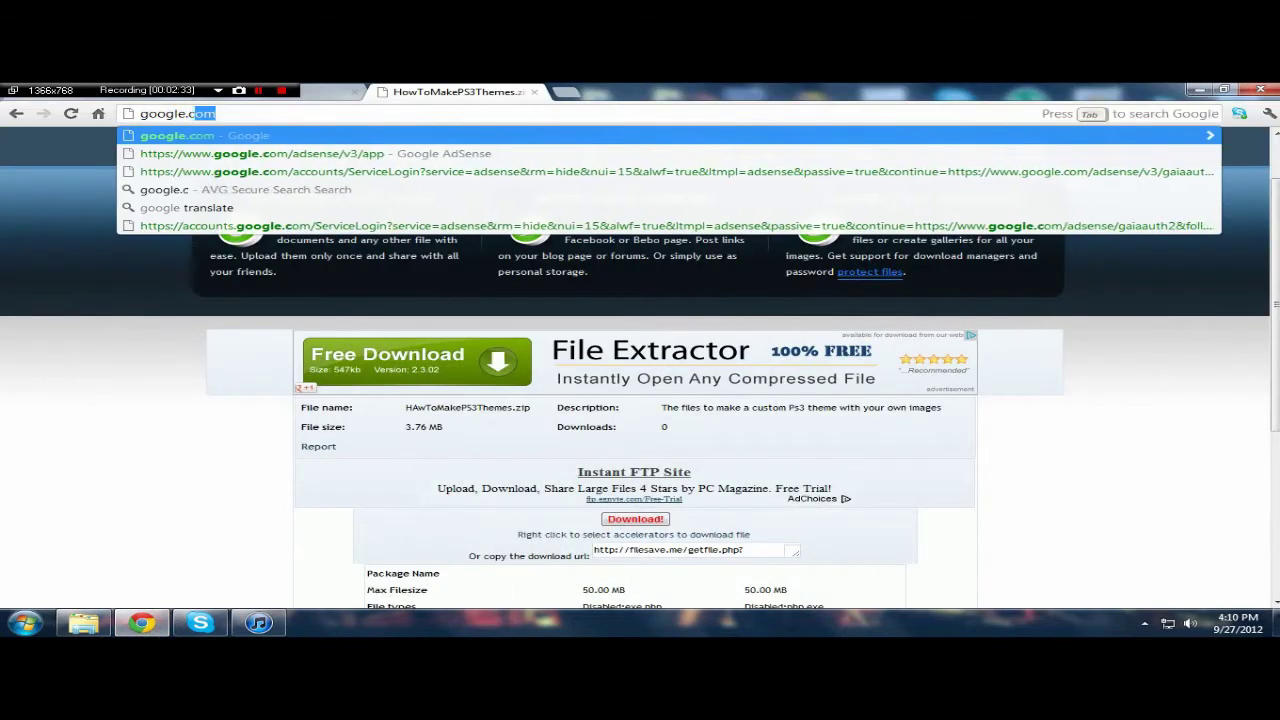
{"action": "key", "text": "Return"}
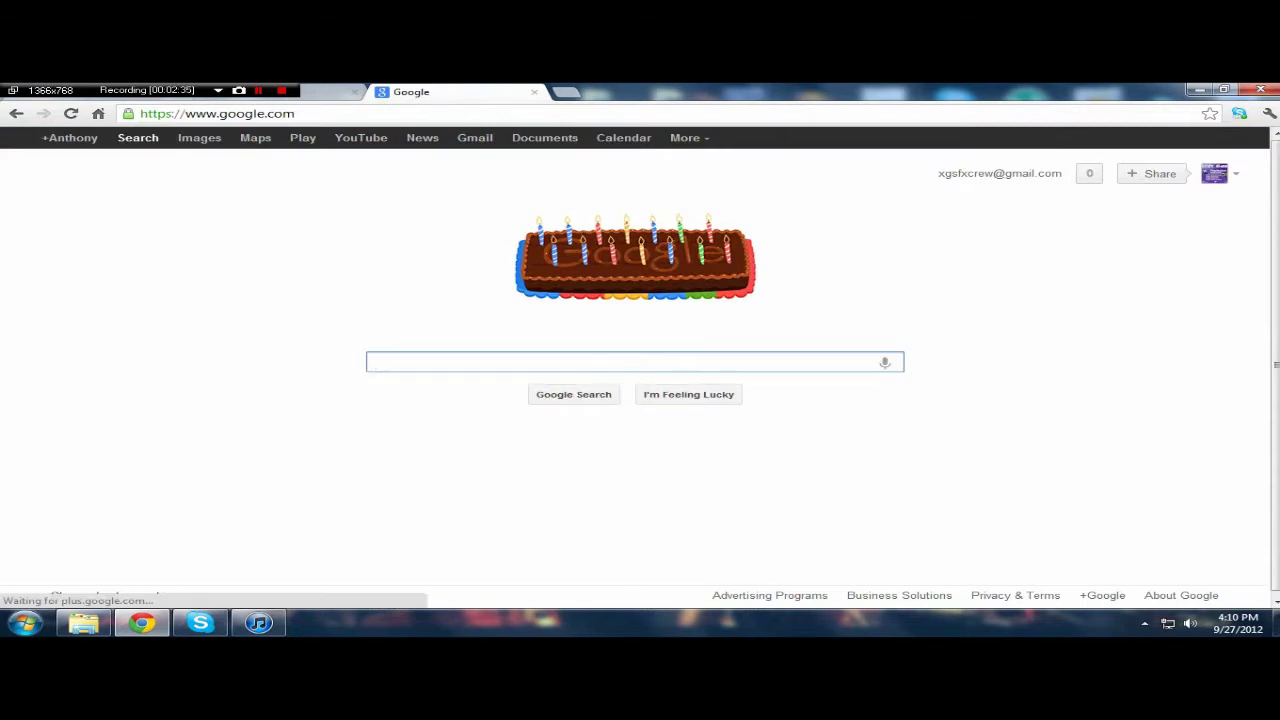
- Search Google Images for "resident evil jill"
{"action": "type", "text": "resid"}
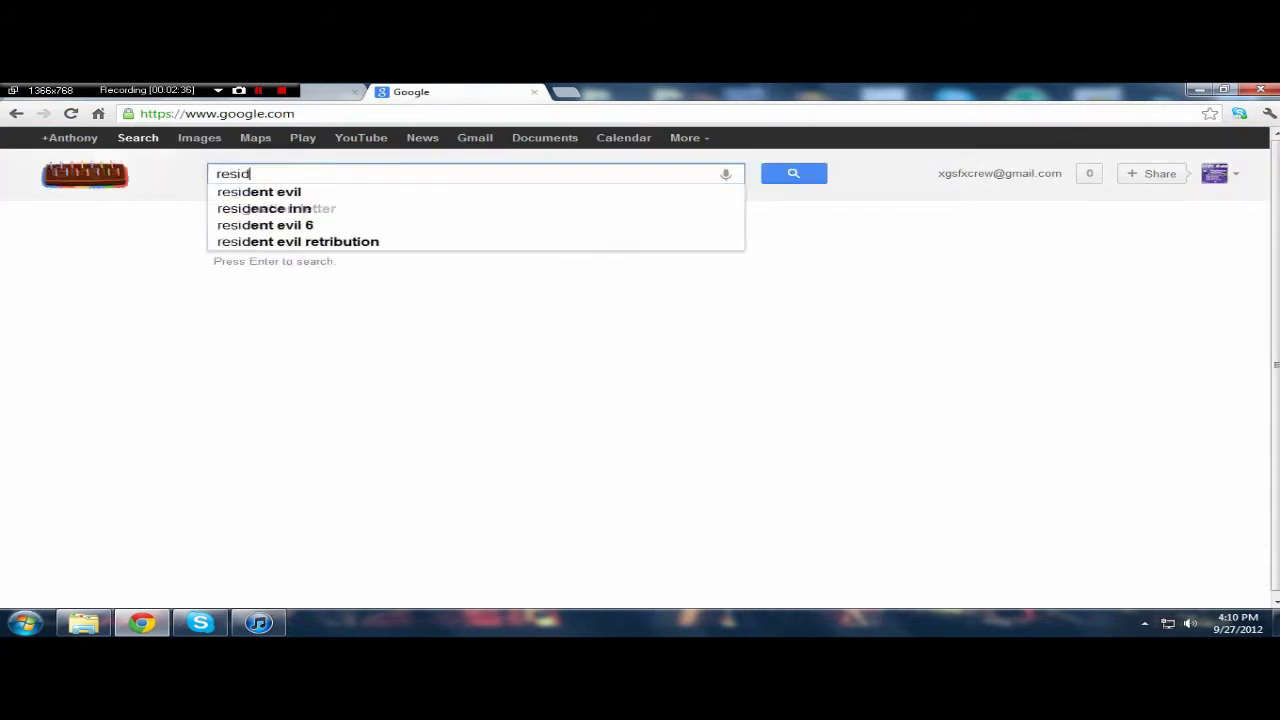
{"action": "type", "text": "ent evil jill"}
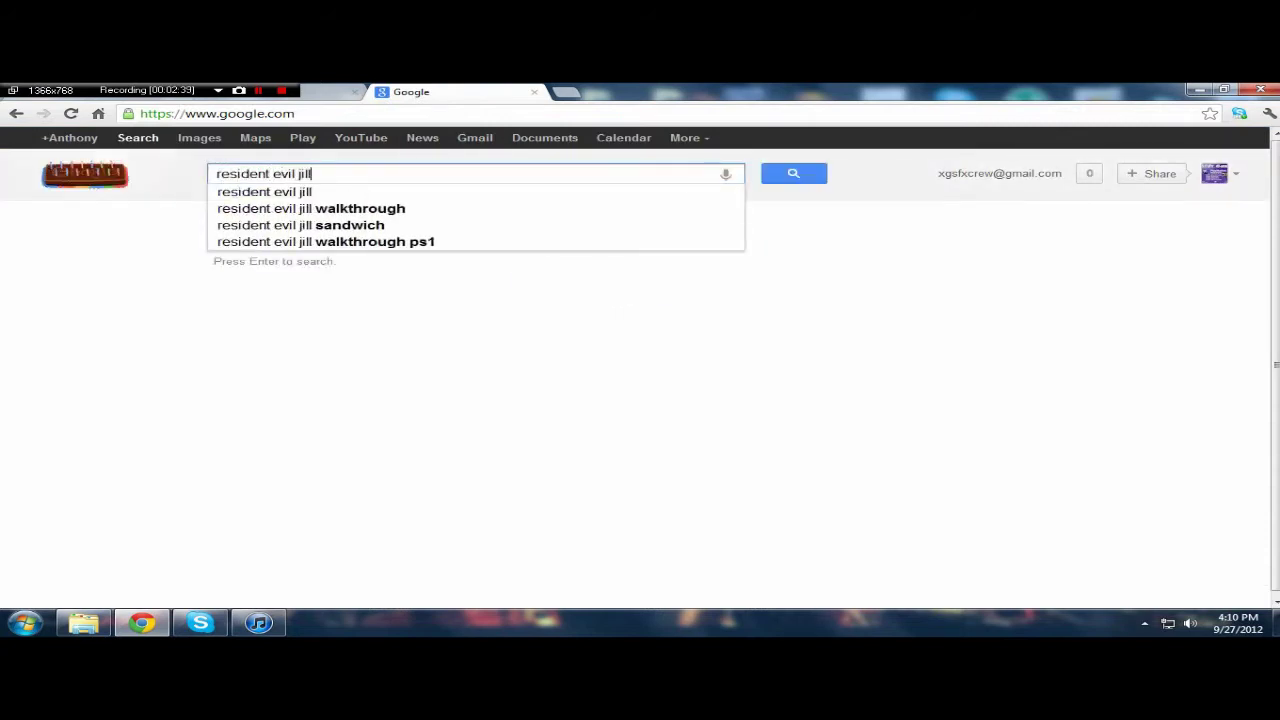
{"action": "key", "text": "Return"}
{"action": "left_click", "coordinate": [200, 138]}
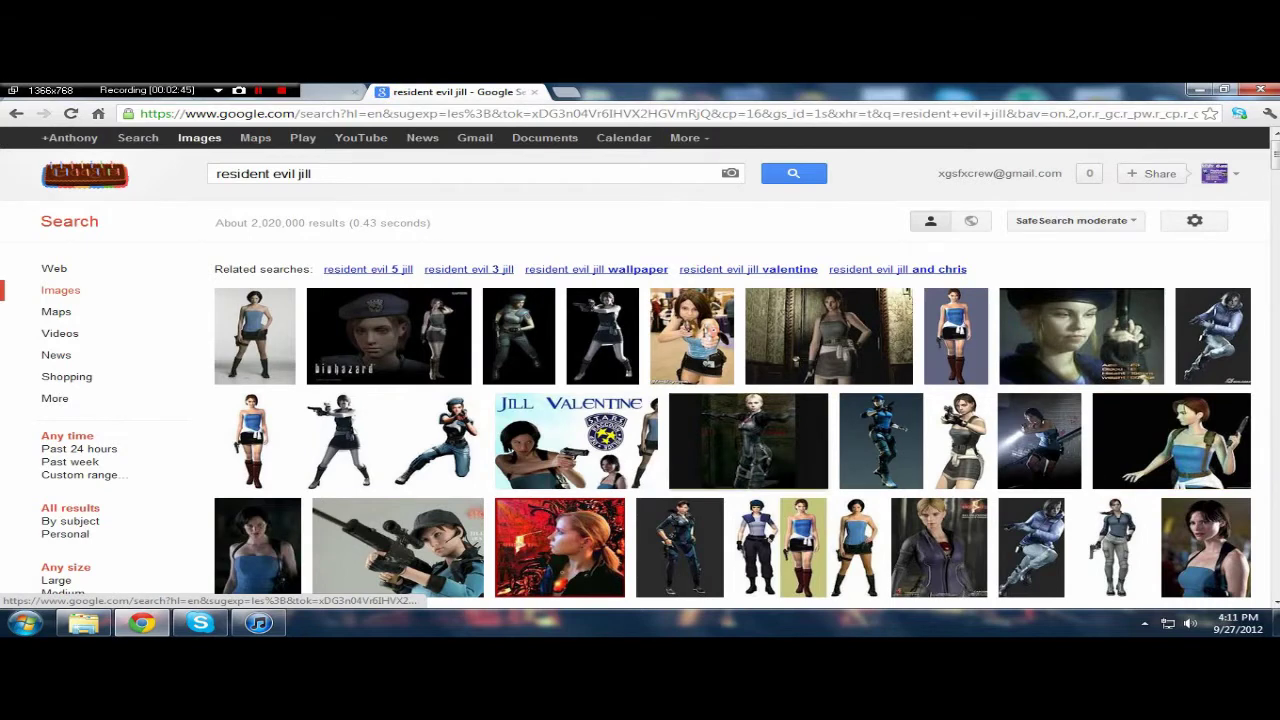
- Open the fanpop.com Resident-Evil-5-BSAA image of Jill standing full-length on a white background from the image results
{"action": "mouse_move", "coordinate": [748, 440]}
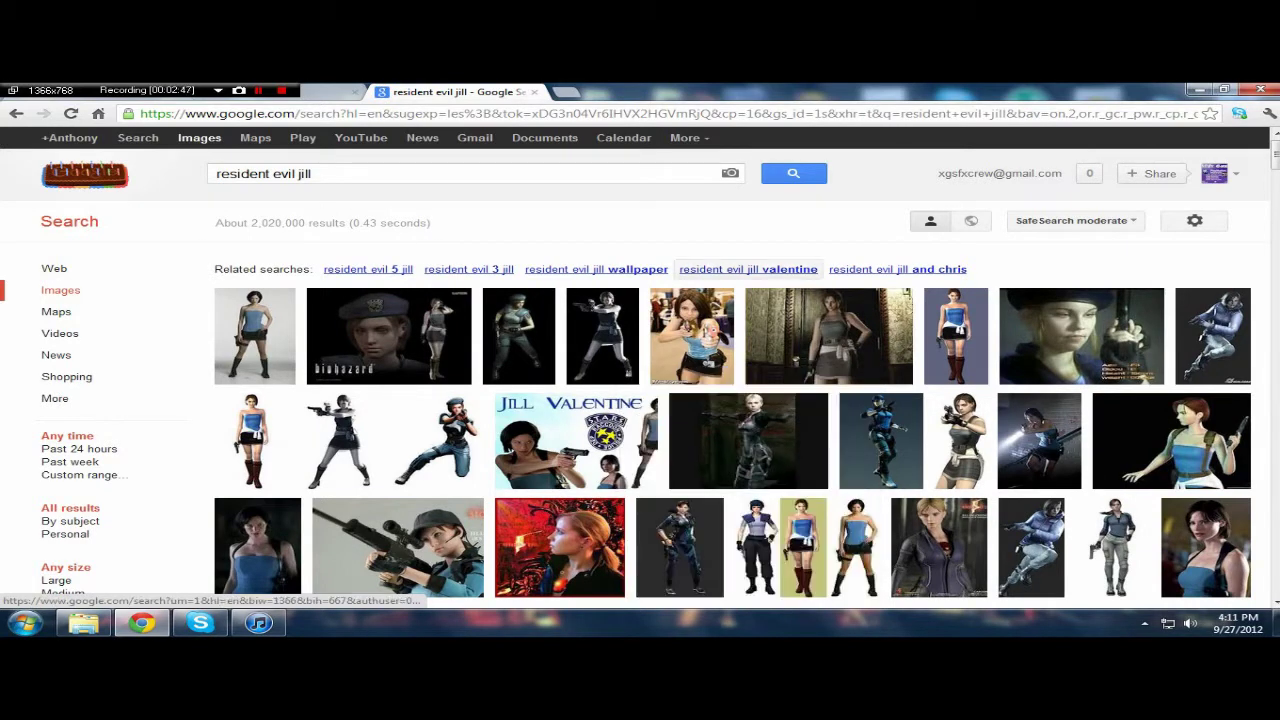
{"action": "mouse_move", "coordinate": [748, 269]}
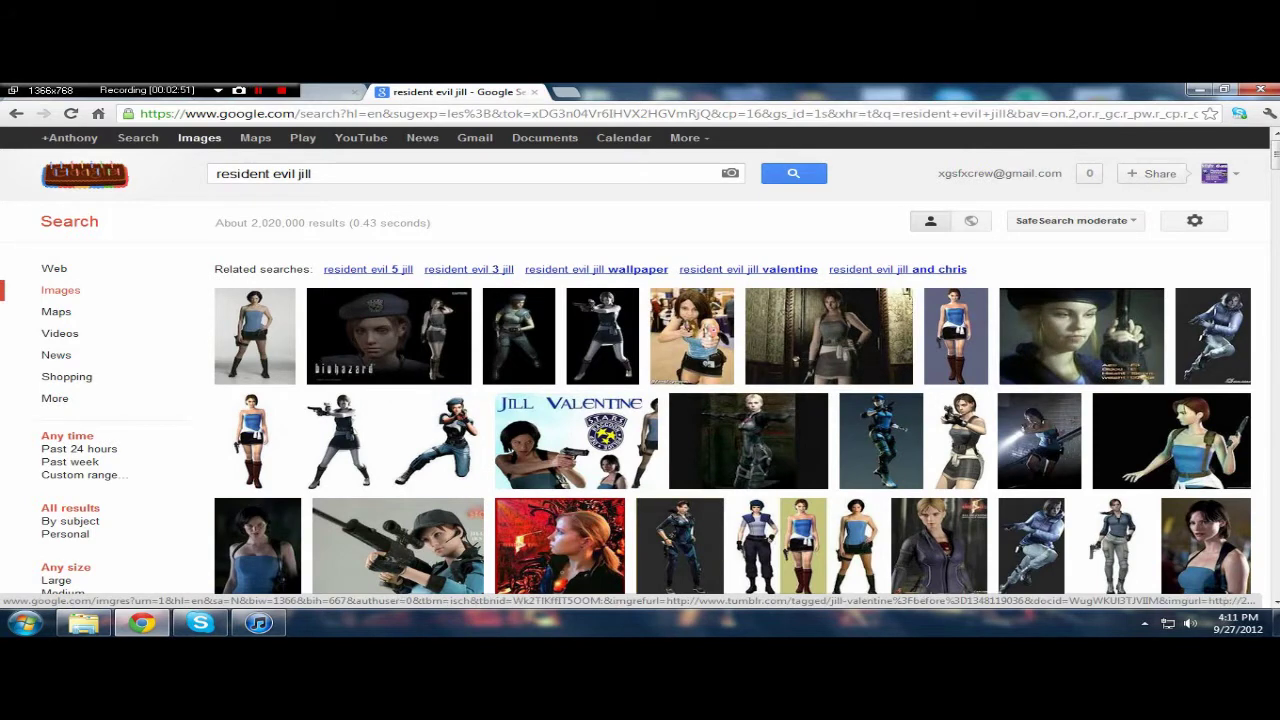
{"action": "mouse_move", "coordinate": [1115, 545]}
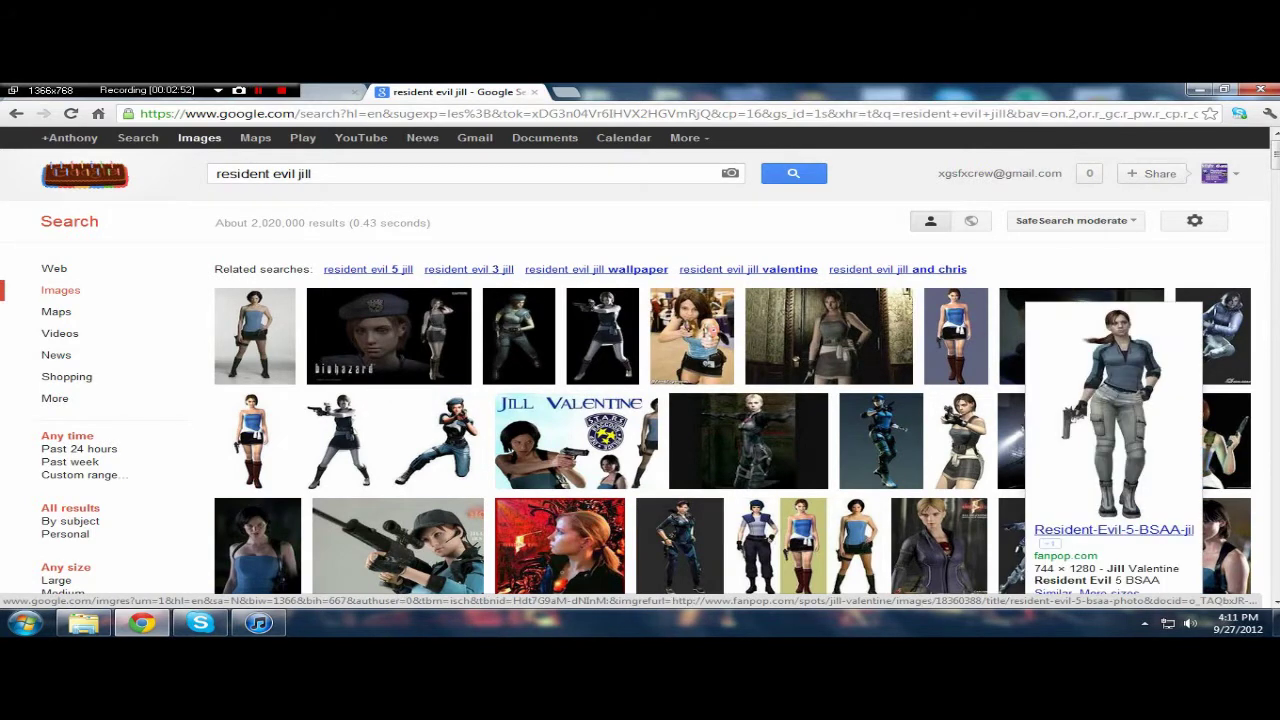
{"action": "left_click", "coordinate": [1115, 430]}
- Save the enlarged Jill image to the Desktop with the file name jill
{"action": "right_click", "coordinate": [523, 348]}
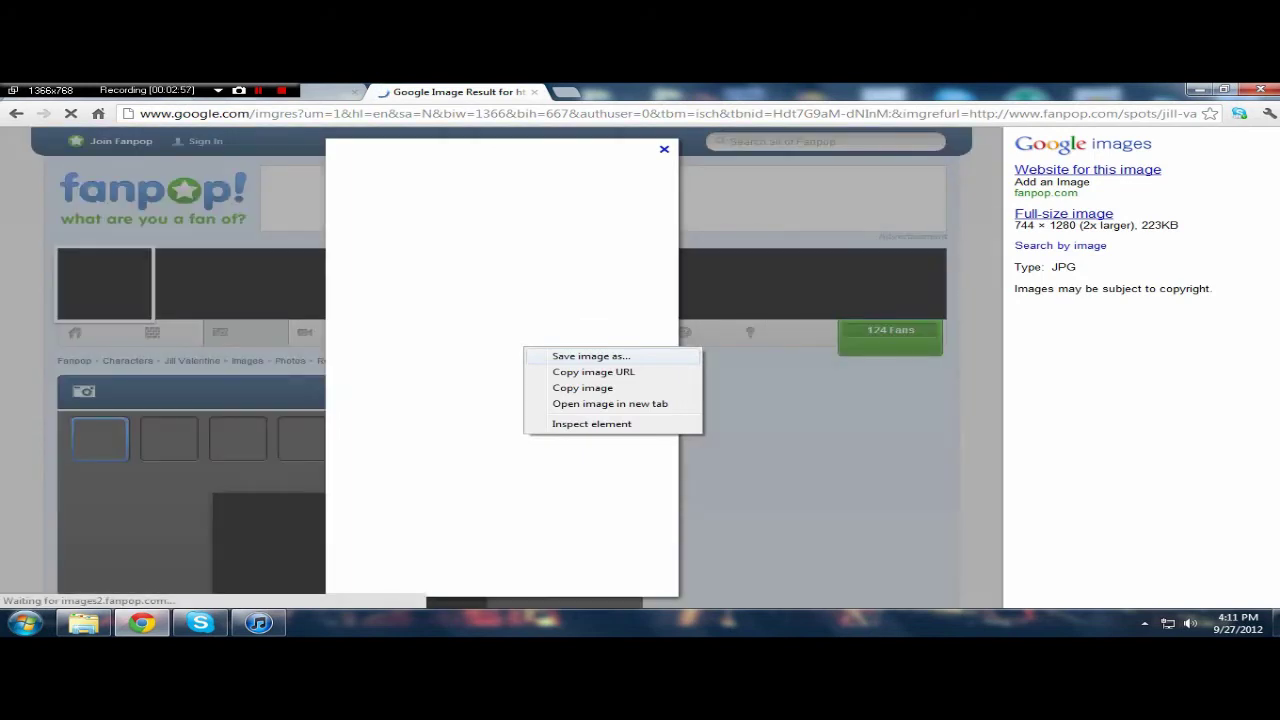
{"action": "left_click", "coordinate": [591, 356]}
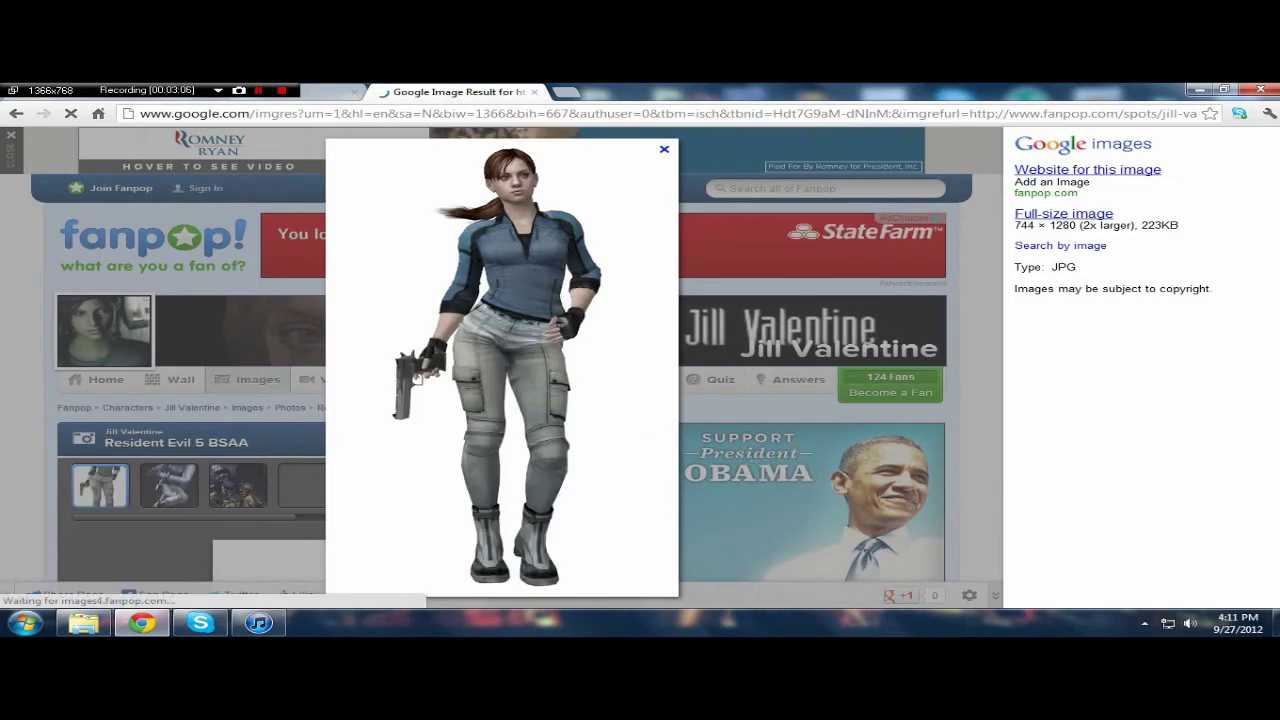
{"action": "left_click", "coordinate": [580, 250]}
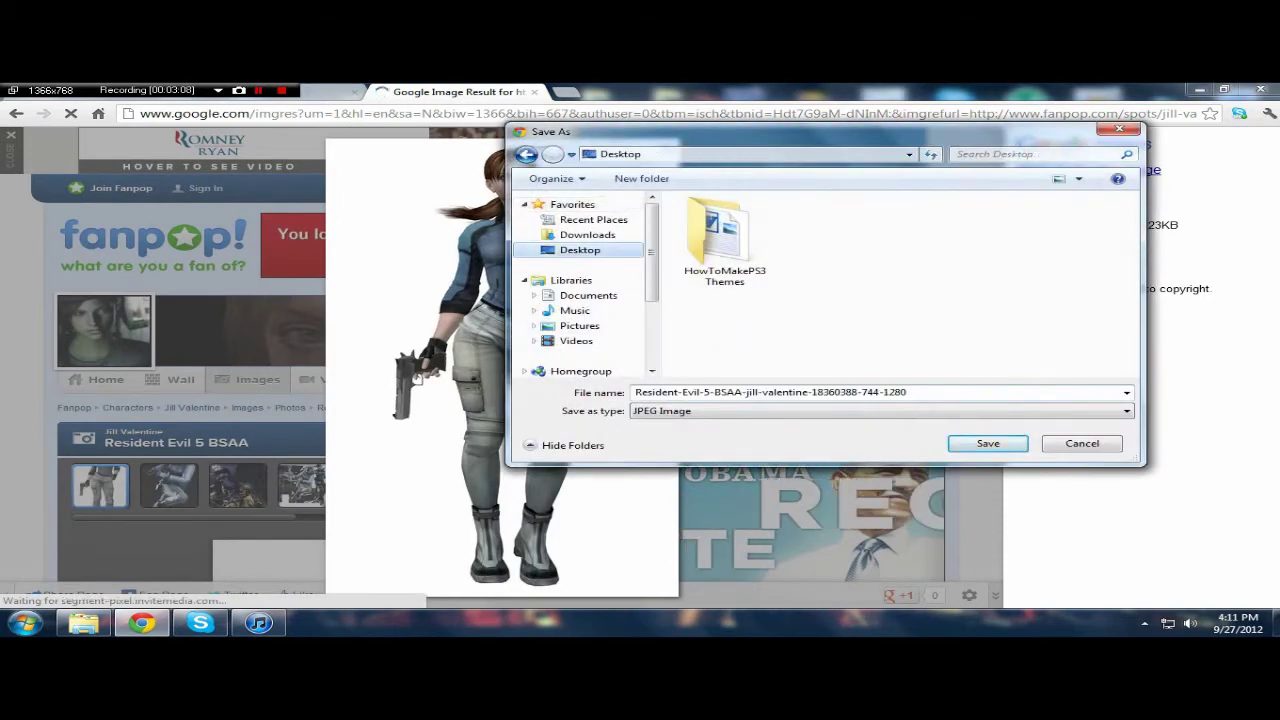
{"action": "type", "text": "h"}
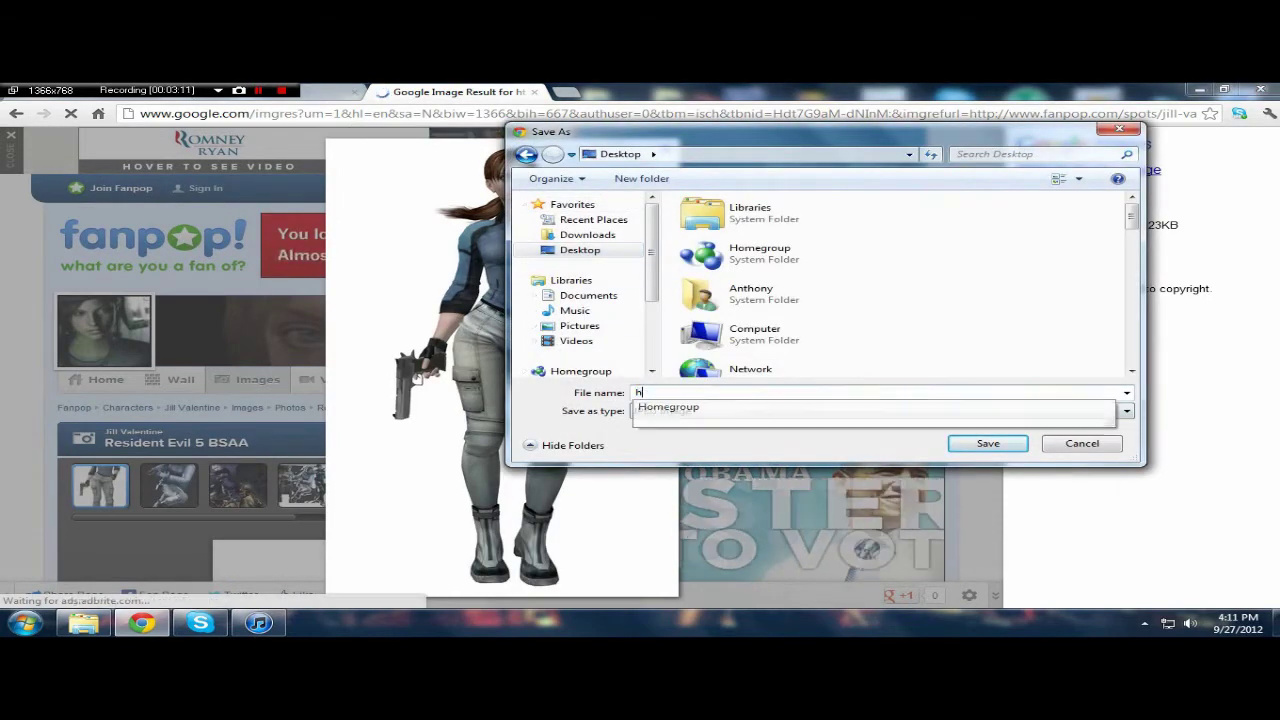
{"action": "type", "text": "ill"}
{"action": "key", "text": "Return"}
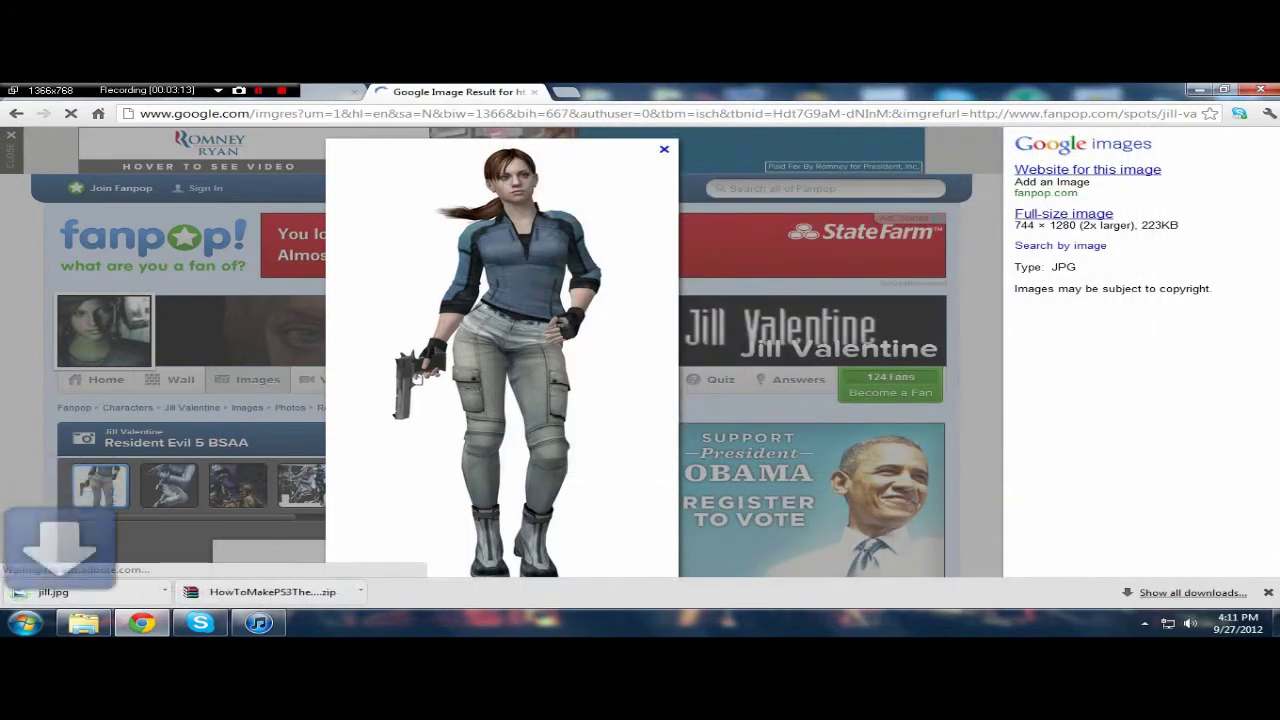
- Close the image preview, minimize the browser and the theme folder, and launch Paint Shop Pro 7 from the desktop
{"action": "left_click", "coordinate": [664, 149]}
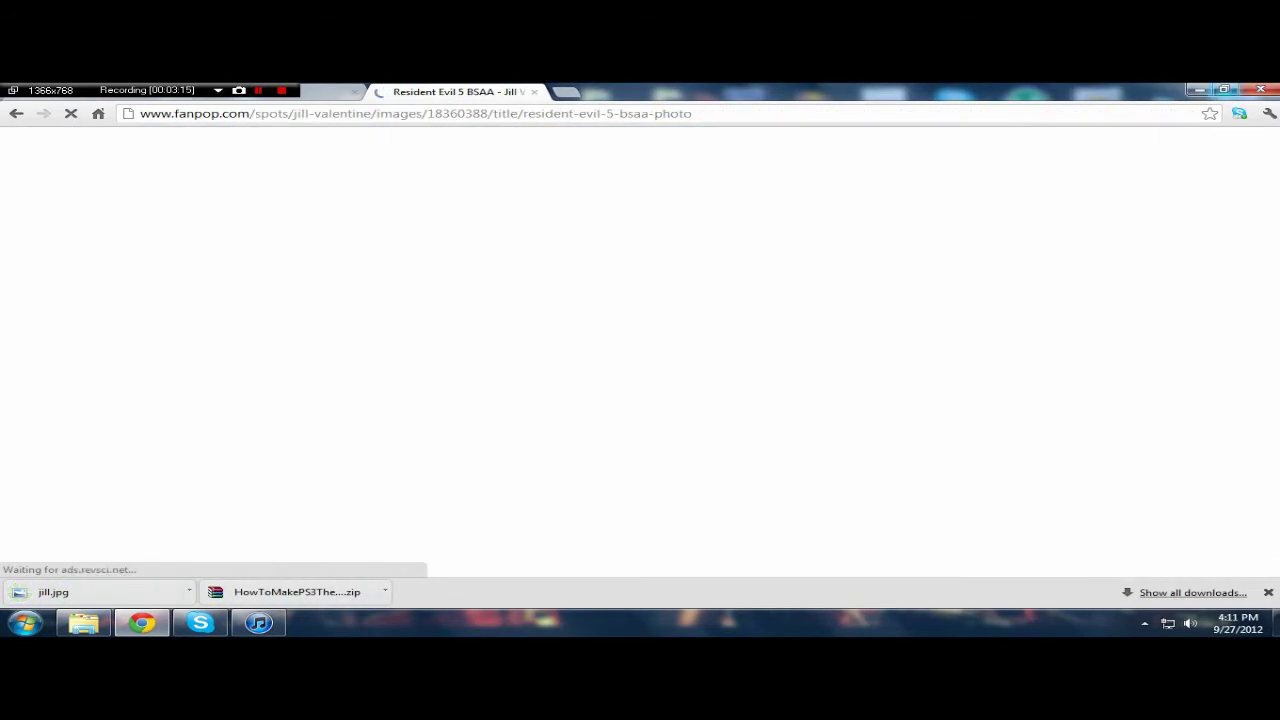
{"action": "left_click", "coordinate": [1199, 90]}
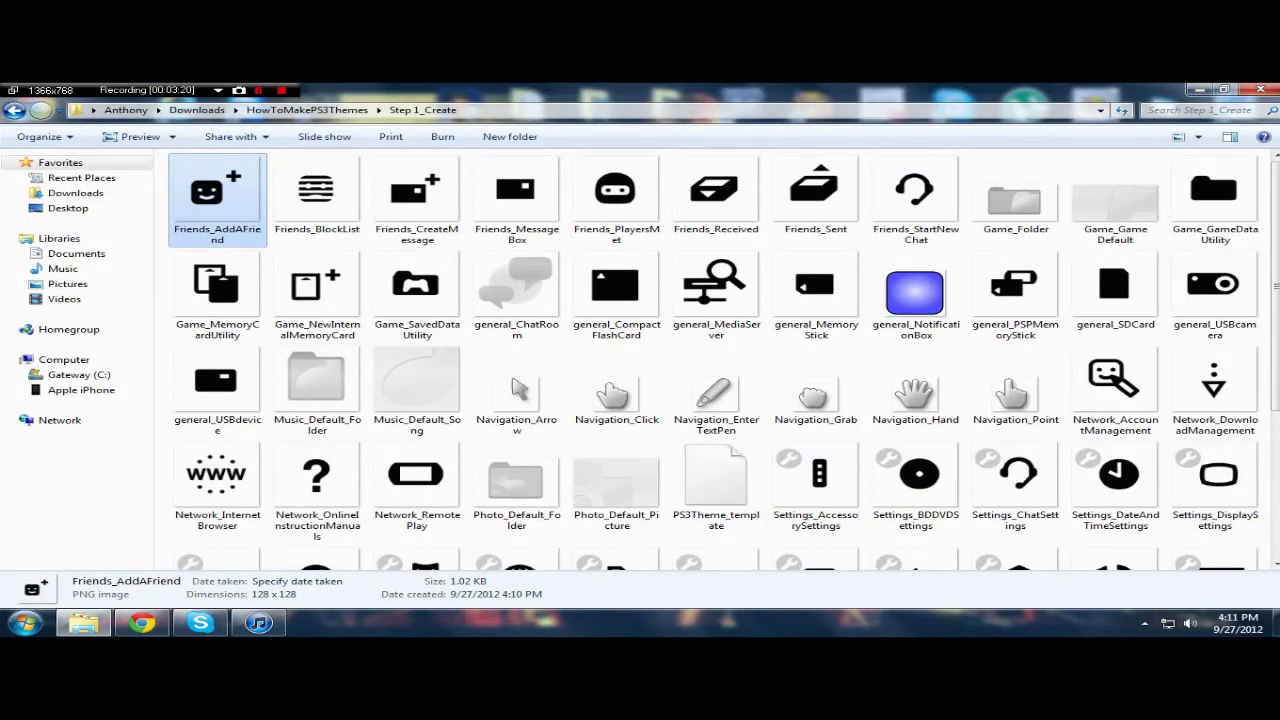
{"action": "left_click", "coordinate": [1199, 89]}
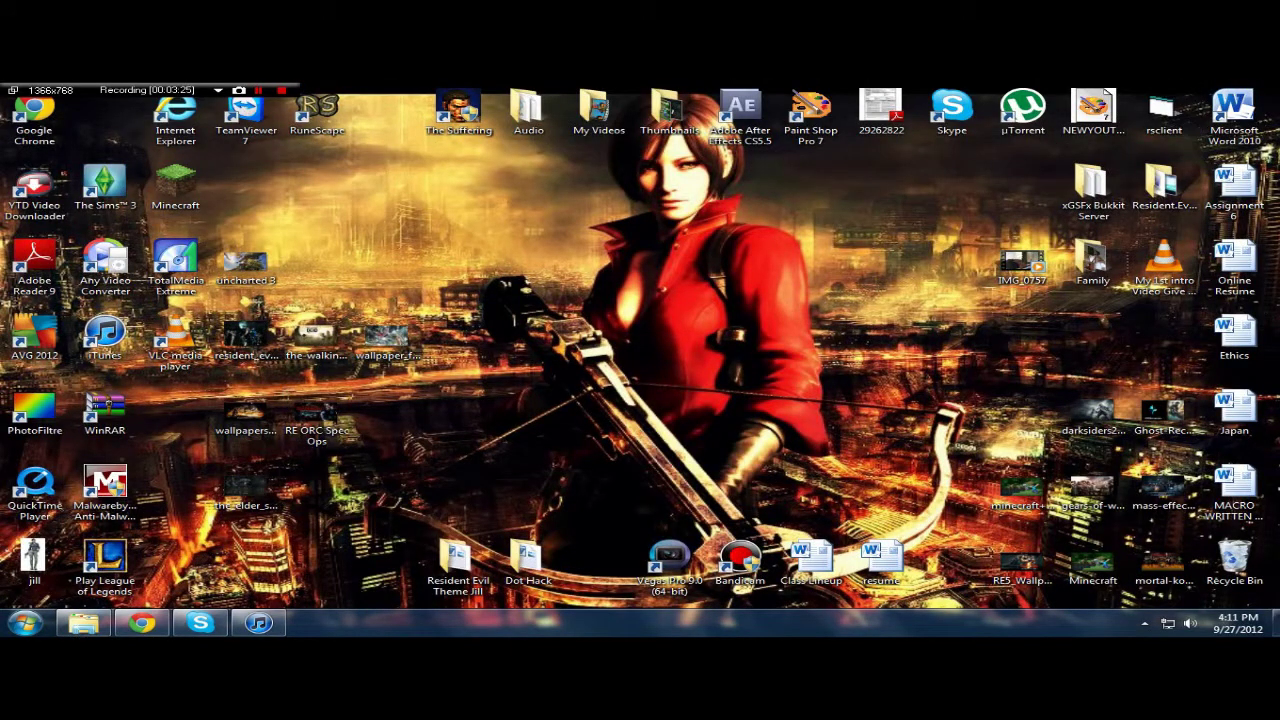
{"action": "double_click", "coordinate": [810, 115]}
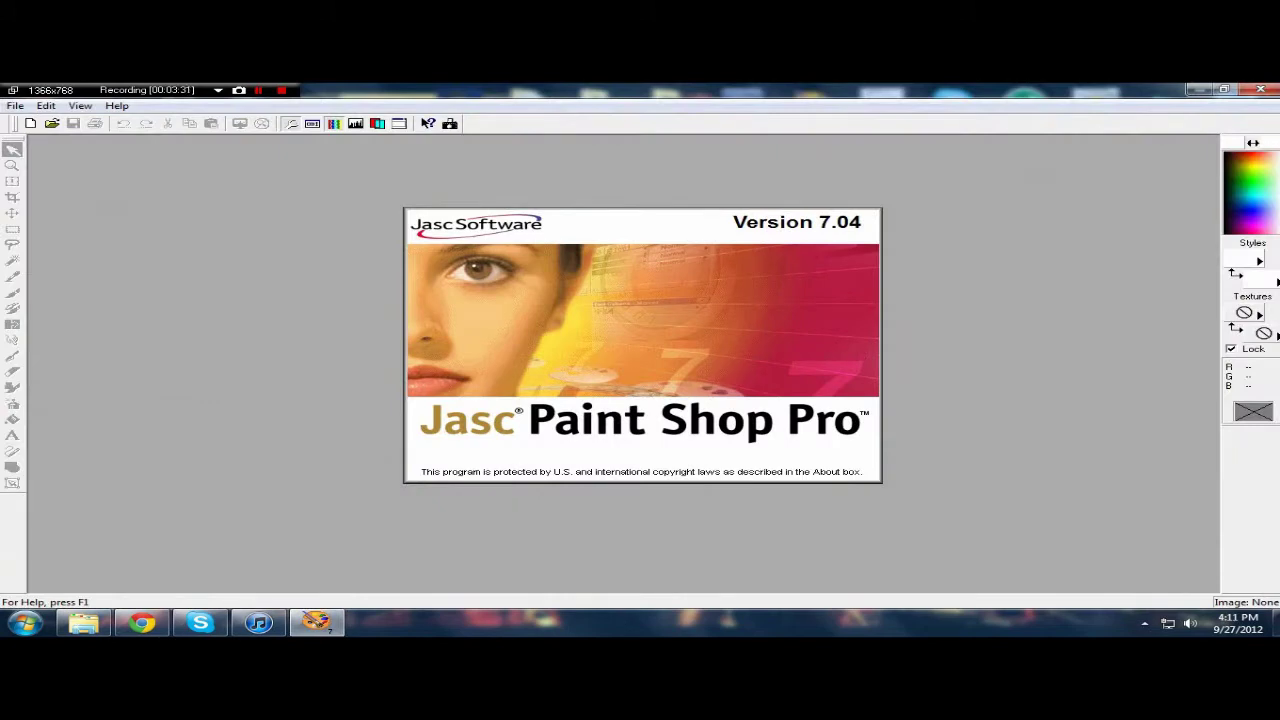
- Load the jill picture from the desktop into Paint Shop Pro and maximize both the program and the image window
{"action": "key", "text": "super+Right"}
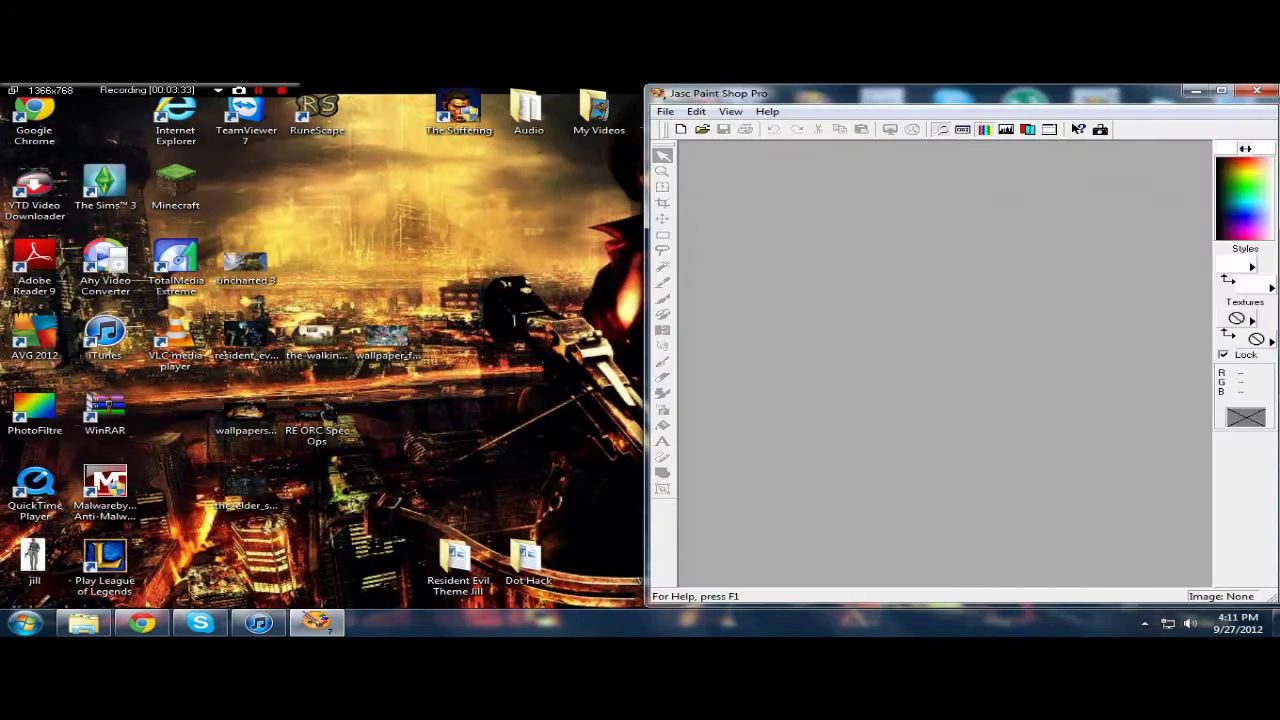
{"action": "left_click_drag", "start_coordinate": [34, 560], "coordinate": [850, 390]}
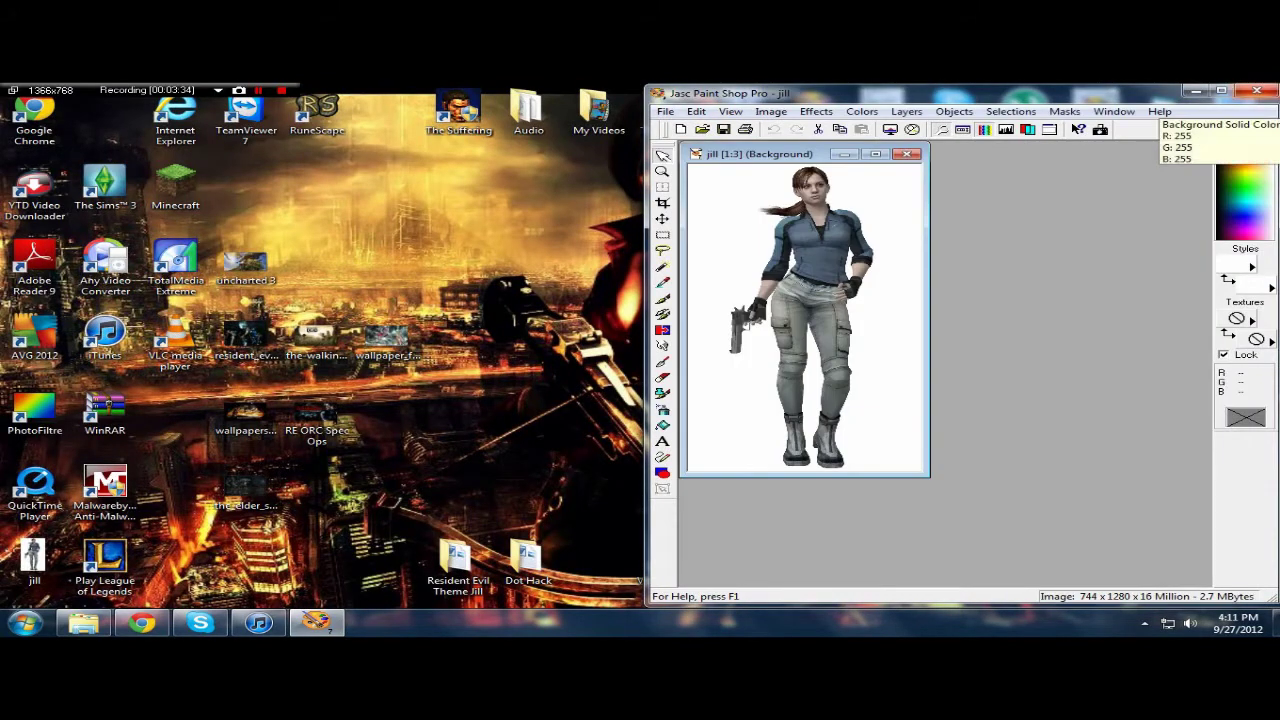
{"action": "left_click", "coordinate": [1221, 91]}
{"action": "left_click", "coordinate": [225, 148]}
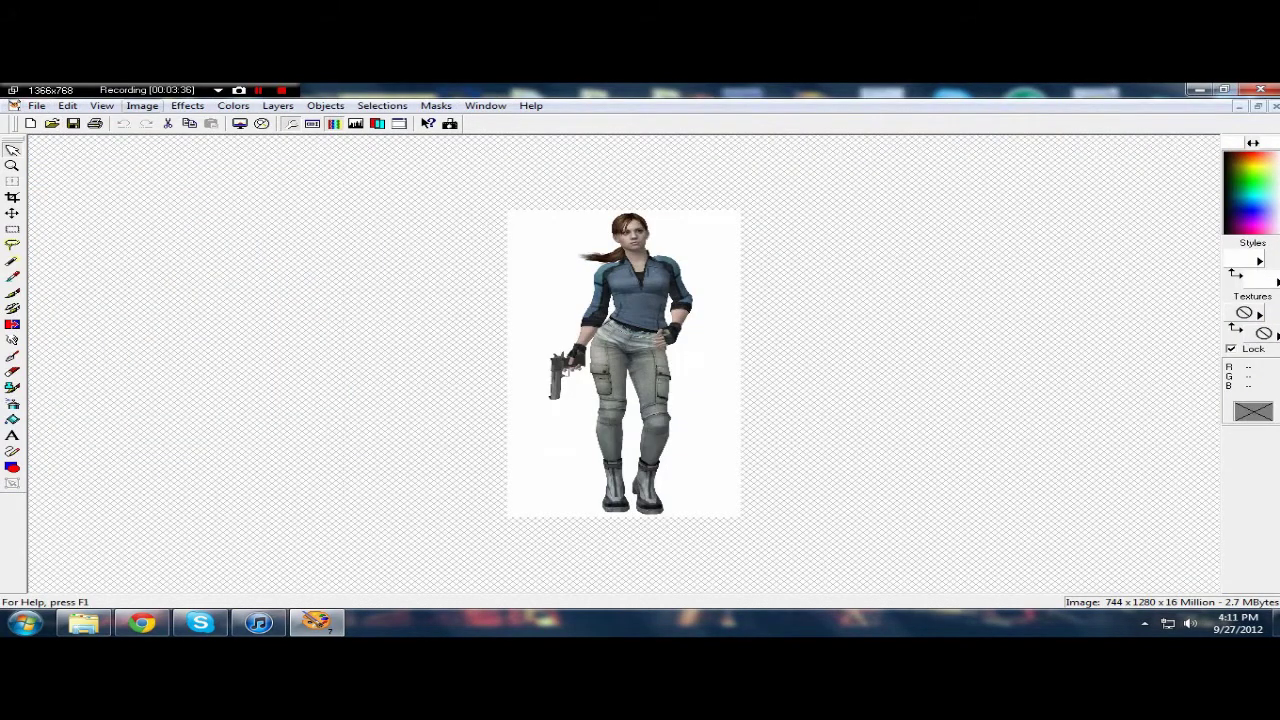
- Resize the jill image to 128 x 128 pixels
{"action": "left_click", "coordinate": [142, 105]}
{"action": "left_click", "coordinate": [165, 193]}
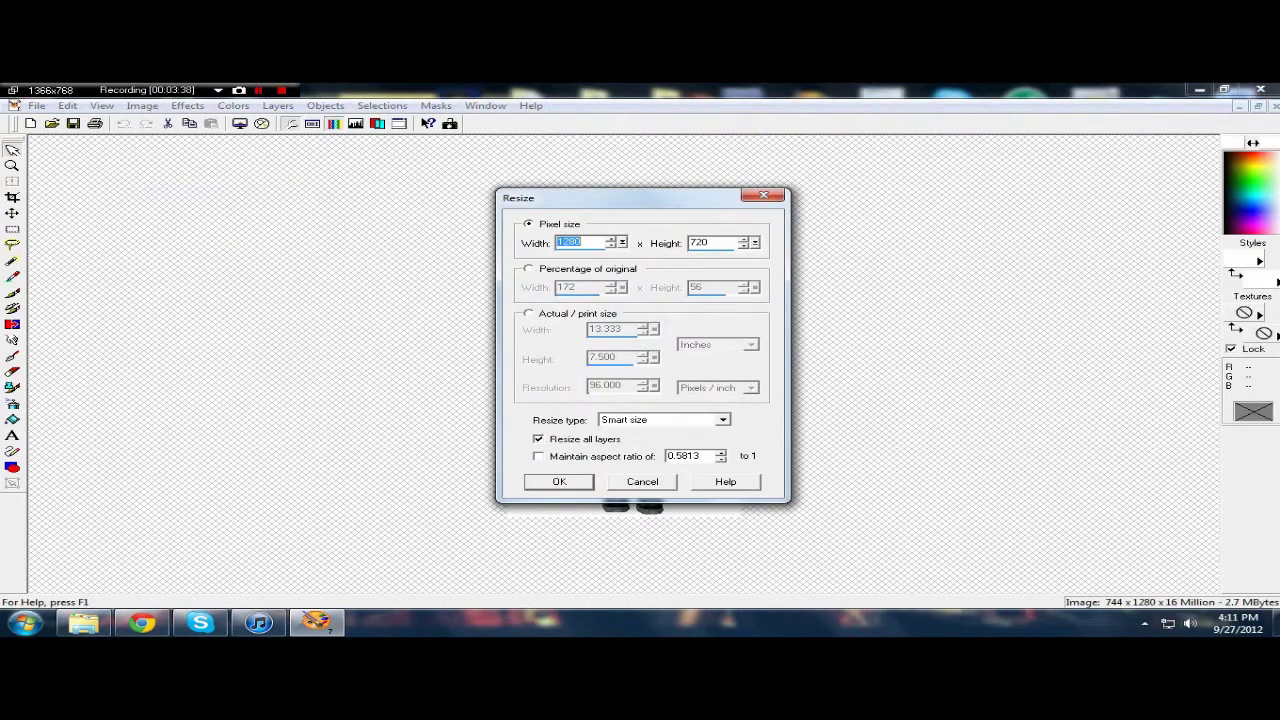
{"action": "type", "text": "128"}
{"action": "key", "text": "Tab"}
{"action": "type", "text": "128"}
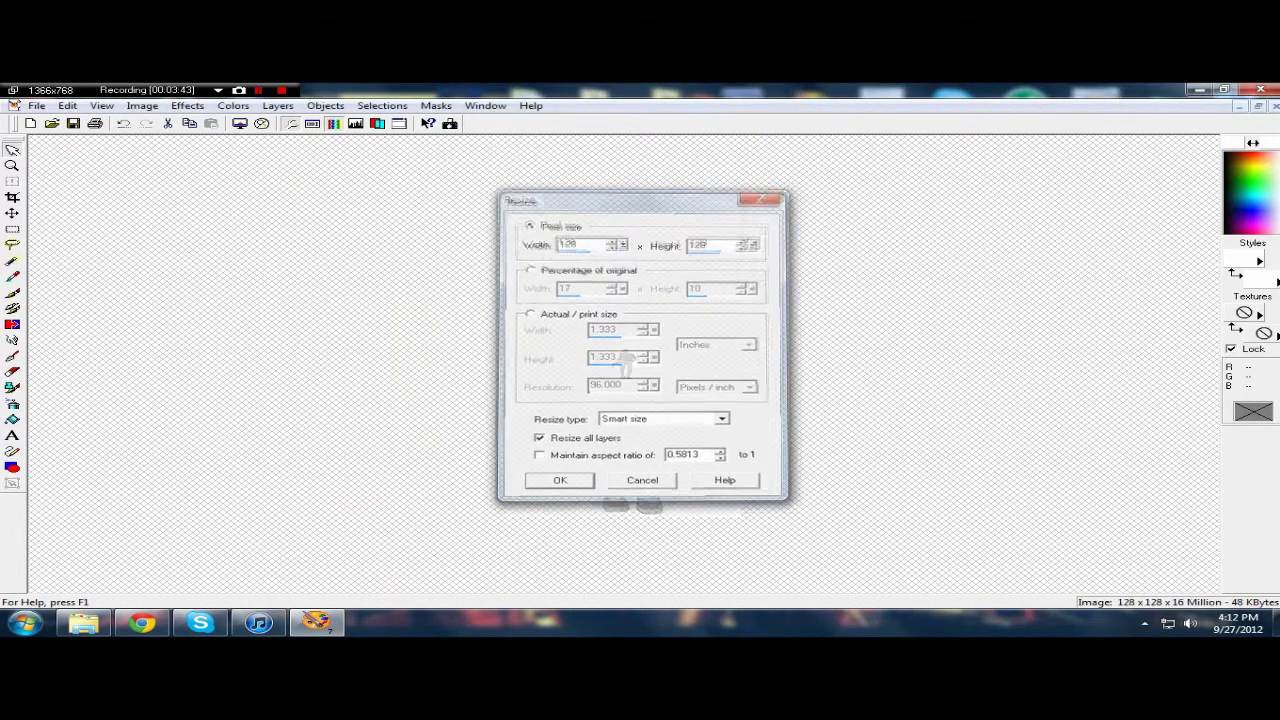
{"action": "key", "text": "Return"}
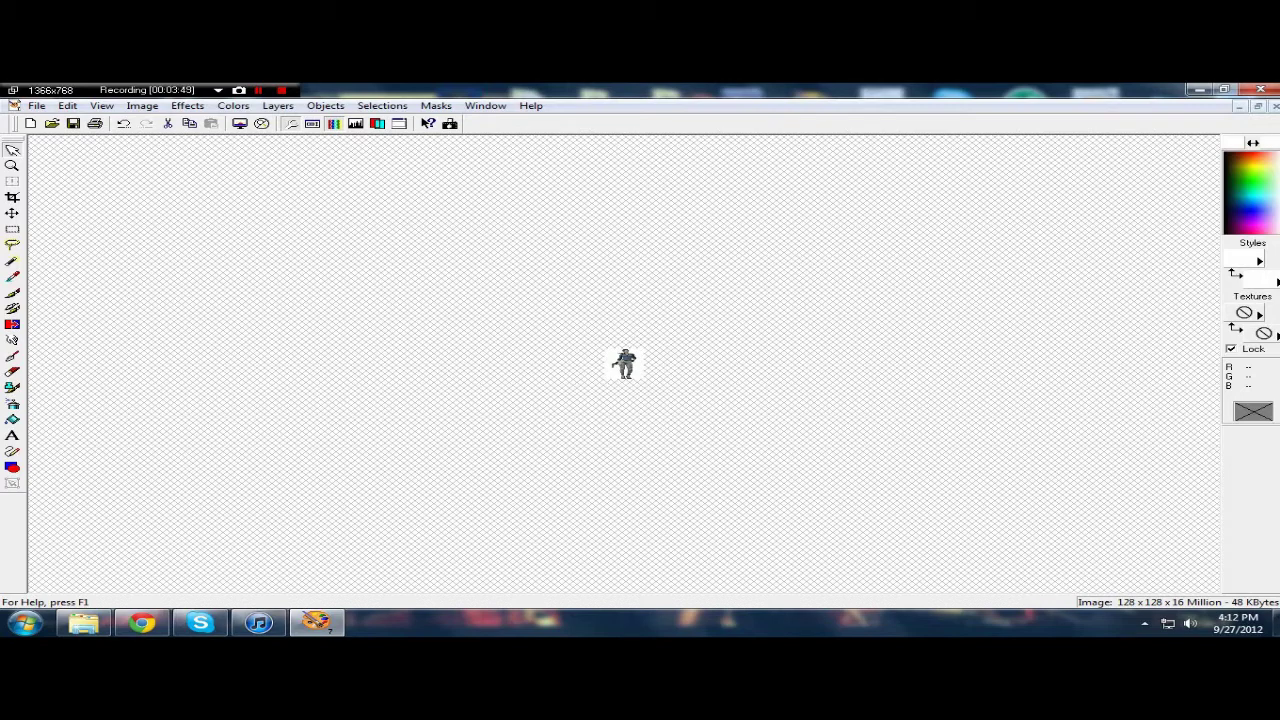
- Decrease the image to 256 colors with Optimized Median Cut and Nearest color, and set its palette transparency to the current background color
{"action": "left_click", "coordinate": [277, 105]}
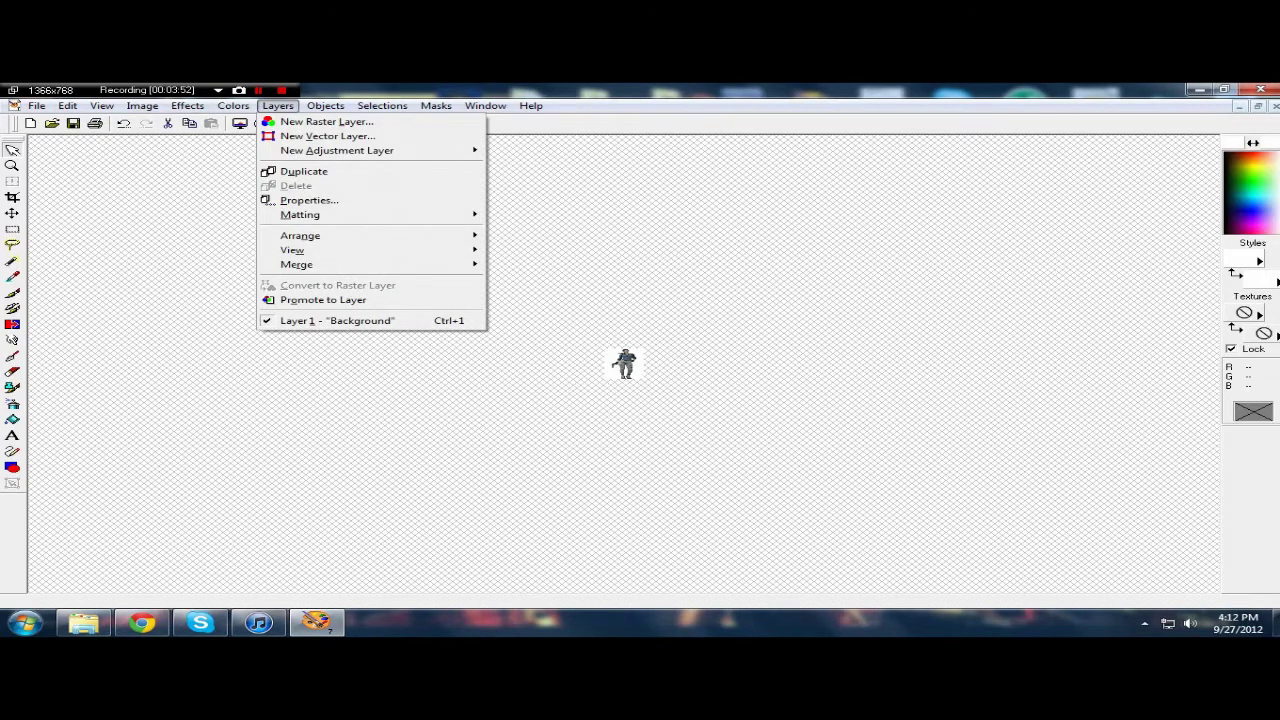
{"action": "key", "text": "Left"}
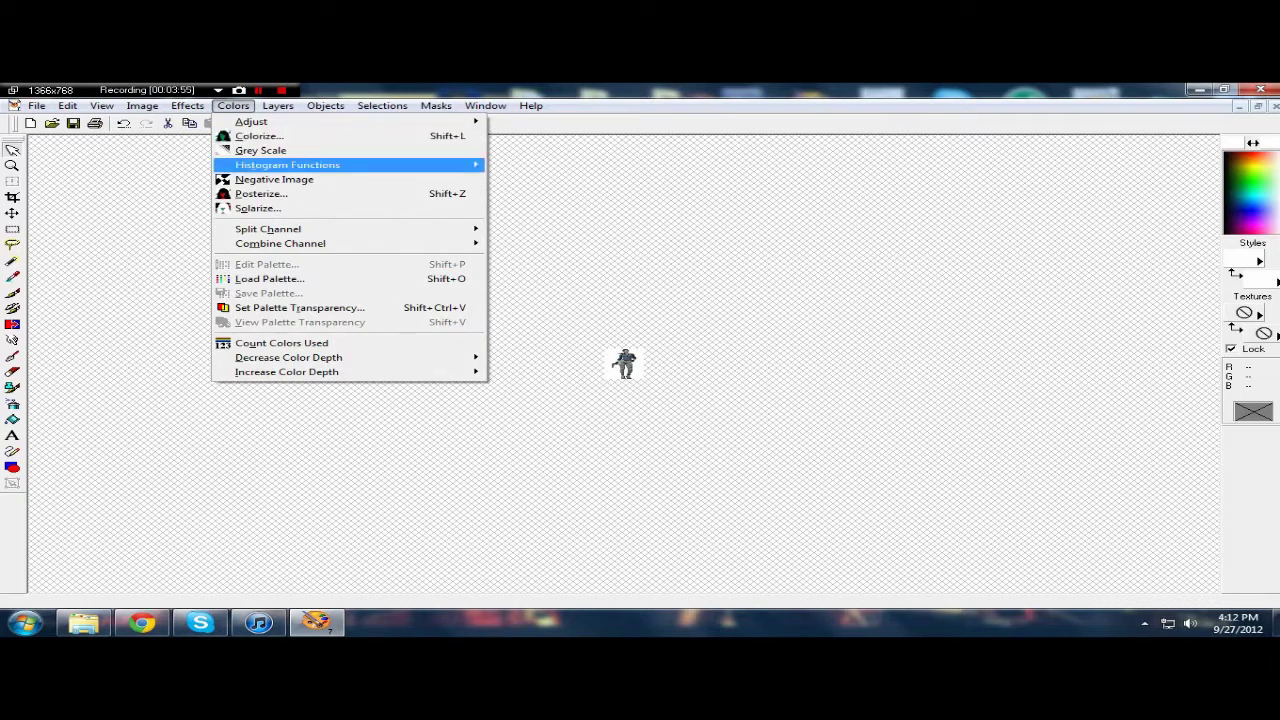
{"action": "key", "text": "Down"}
{"action": "key", "text": "Down"}
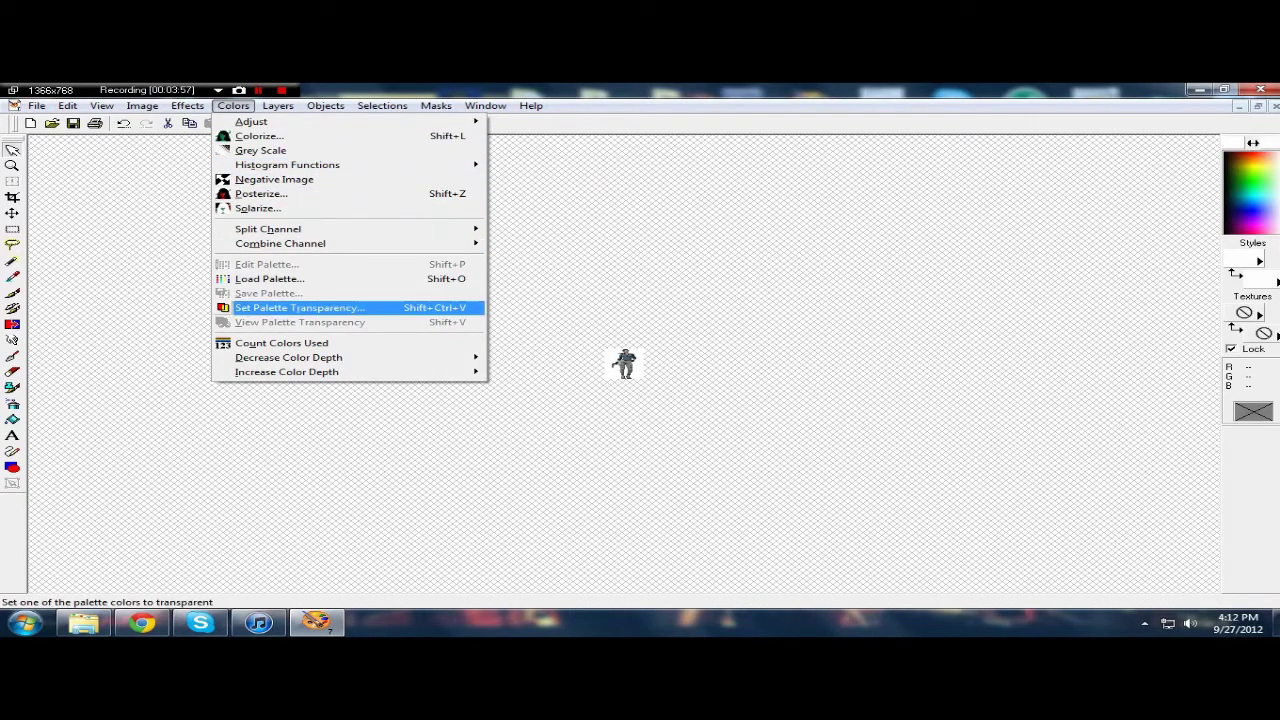
{"action": "left_click", "coordinate": [298, 308]}
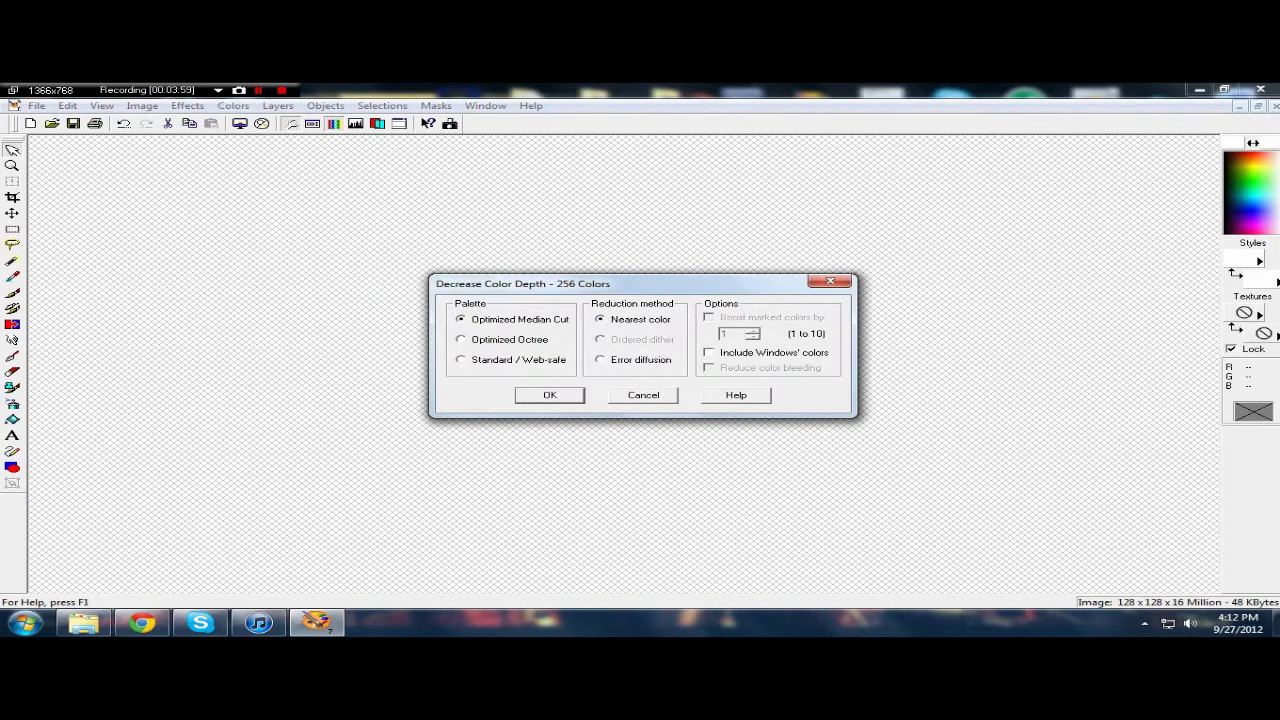
{"action": "key", "text": "Return"}
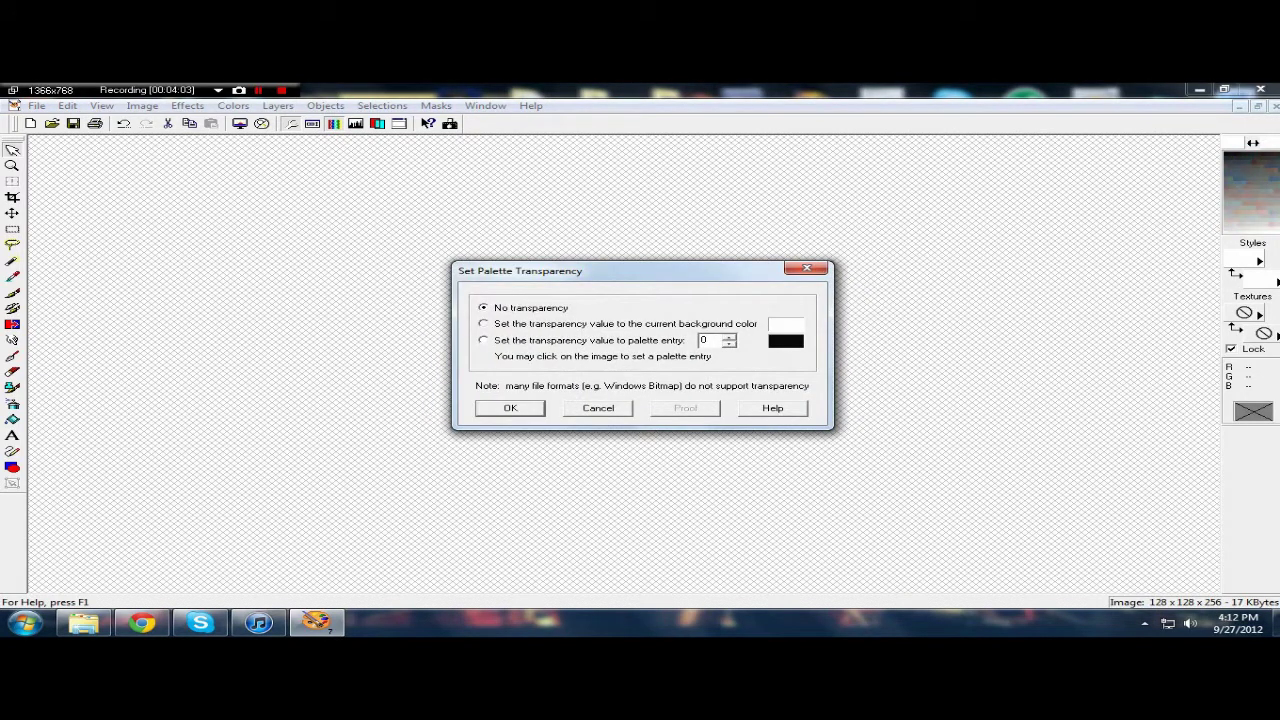
{"action": "key", "text": "Down"}
{"action": "key", "text": "Return"}
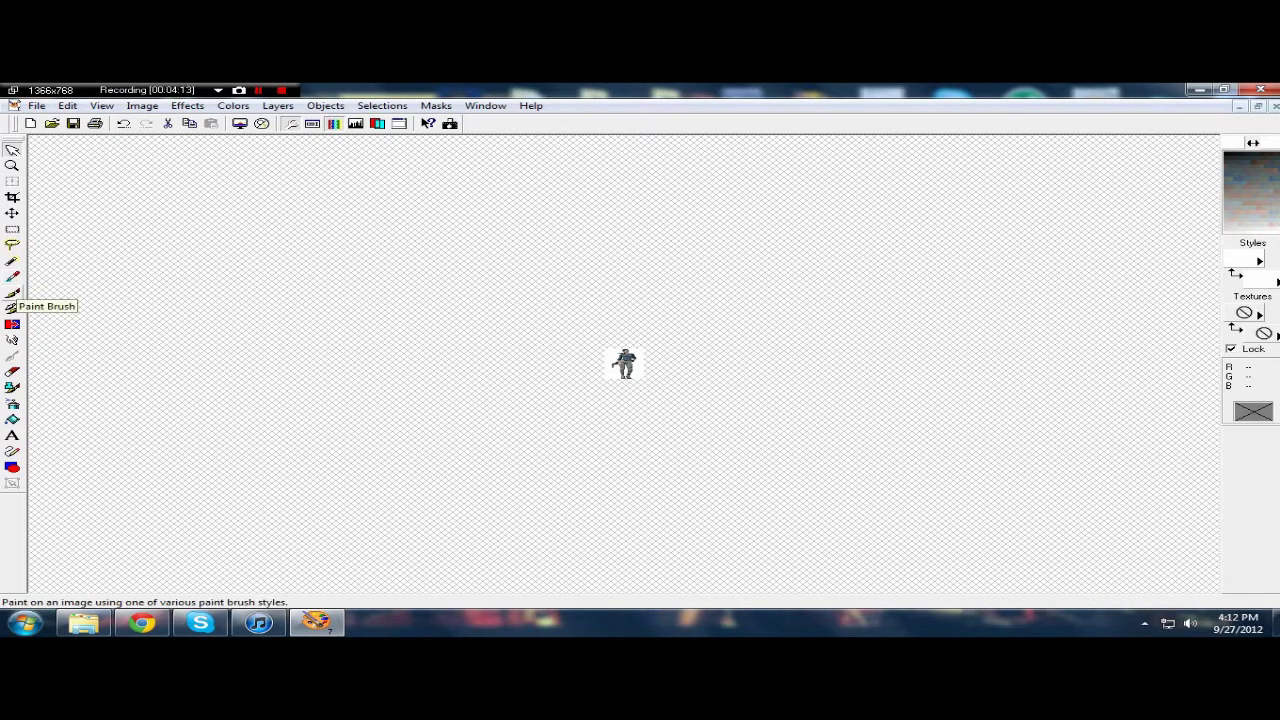
- Activate the Dropper tool for the white backdrop and reapply the palette transparency using the current background color
{"action": "left_click", "coordinate": [12, 277]}
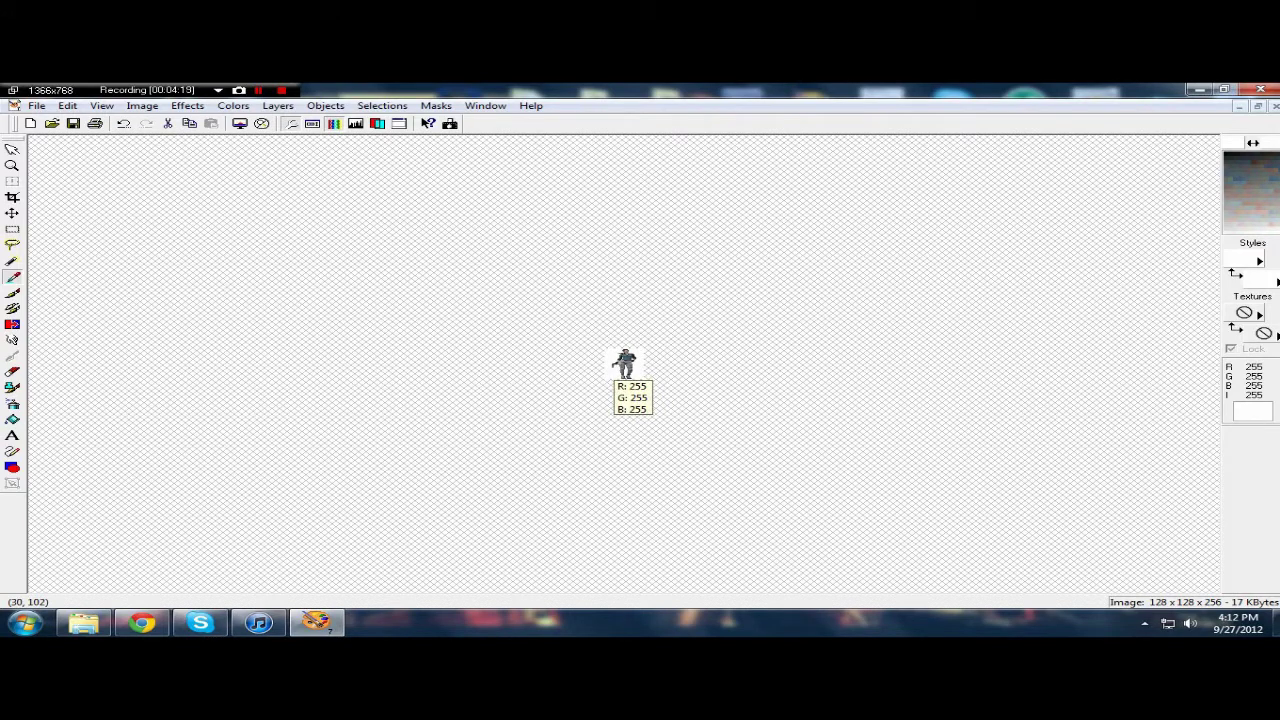
{"action": "left_click", "coordinate": [278, 105]}
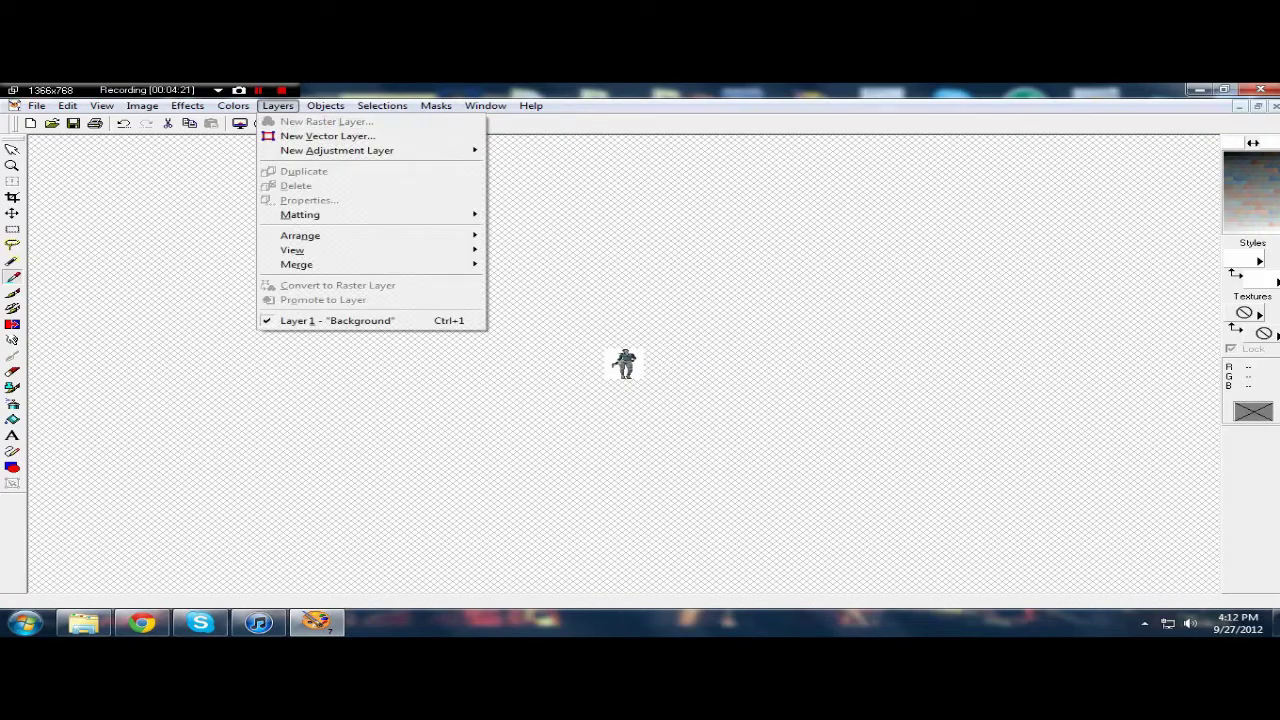
{"action": "left_click", "coordinate": [300, 307]}
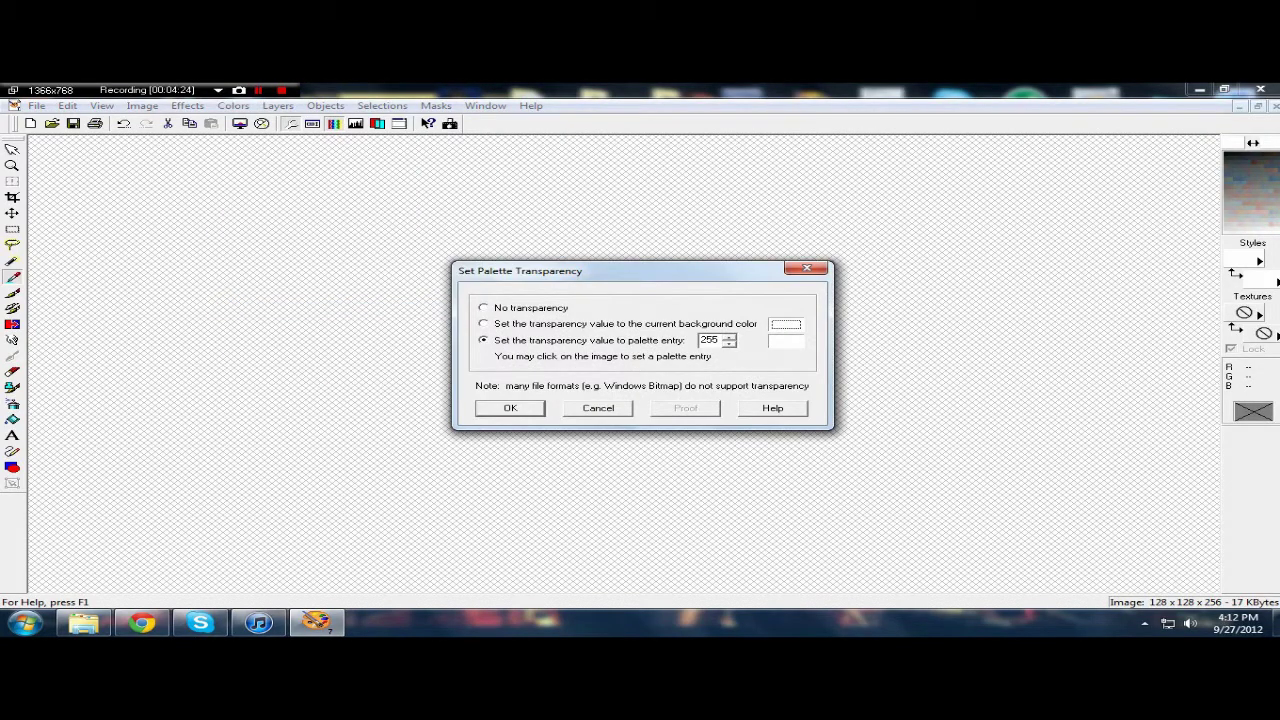
{"action": "left_click", "coordinate": [484, 324]}
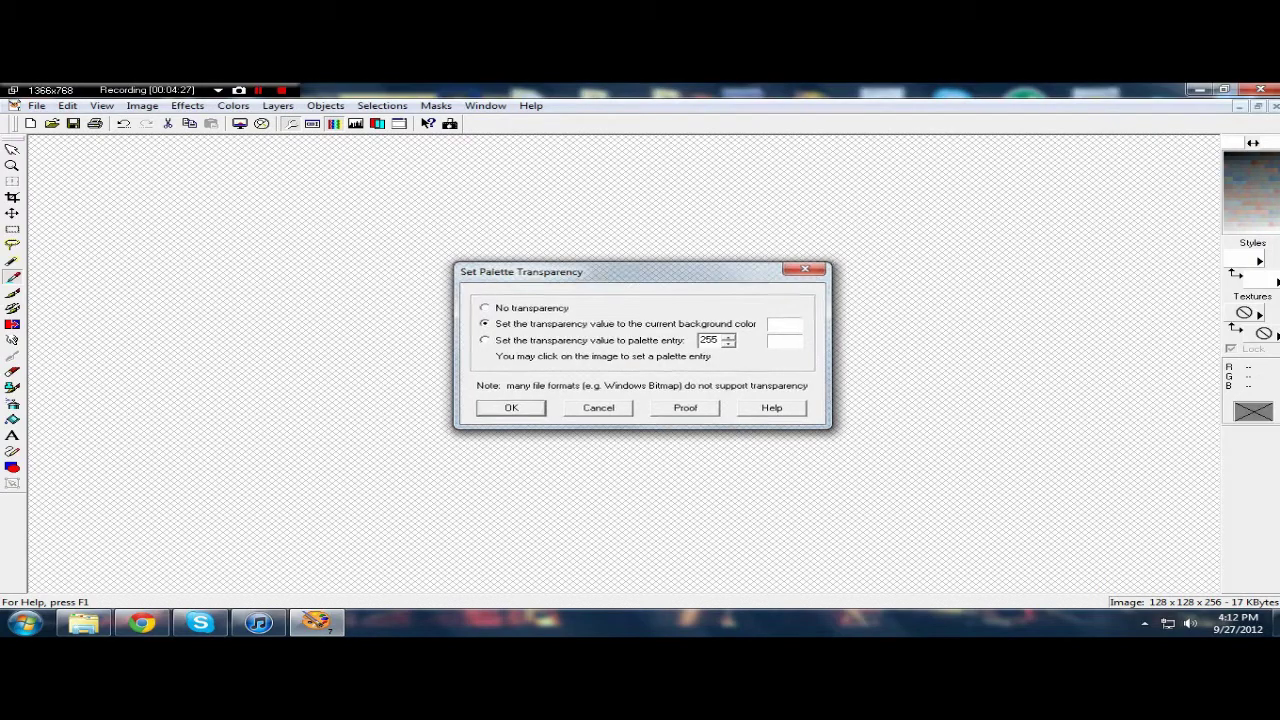
{"action": "key", "text": "Return"}
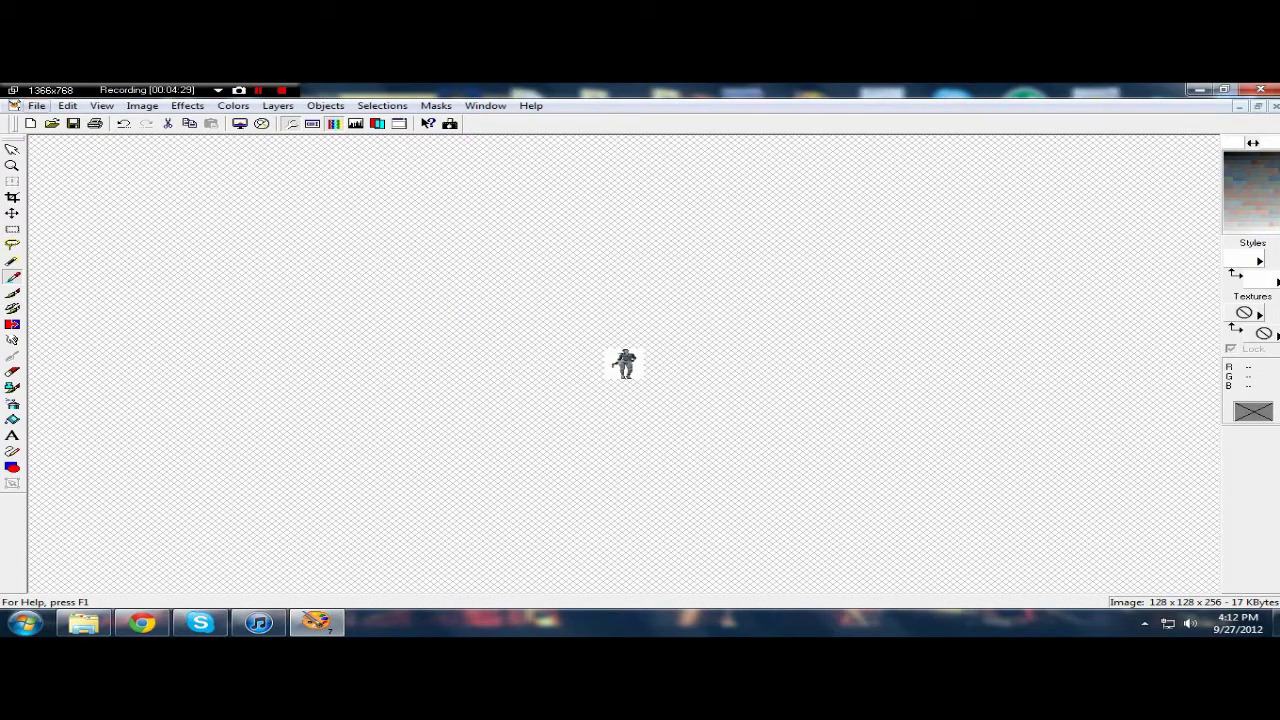
- Check the Friends_AddAFriend file in the theme folder, and start saving the jill icon as Portable Network Graphics (*.png)
{"action": "left_click", "coordinate": [83, 623]}
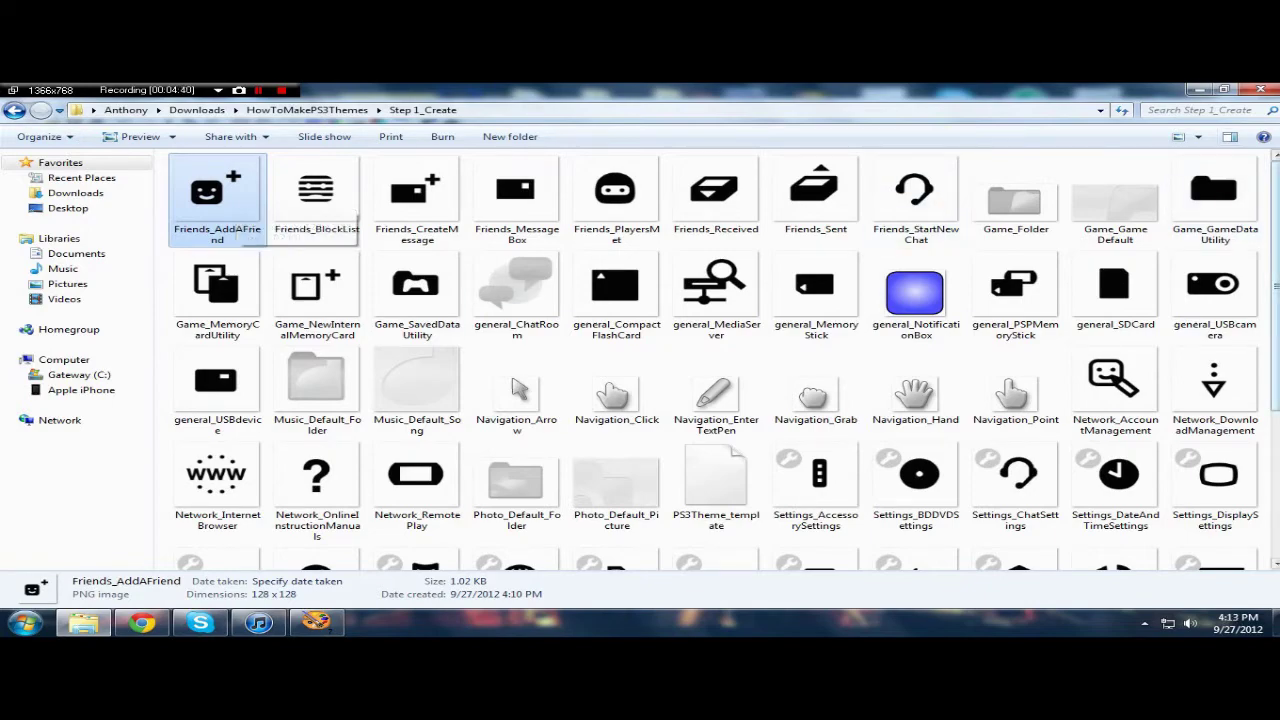
{"action": "left_click", "coordinate": [1199, 90]}
{"action": "left_click", "coordinate": [37, 106]}
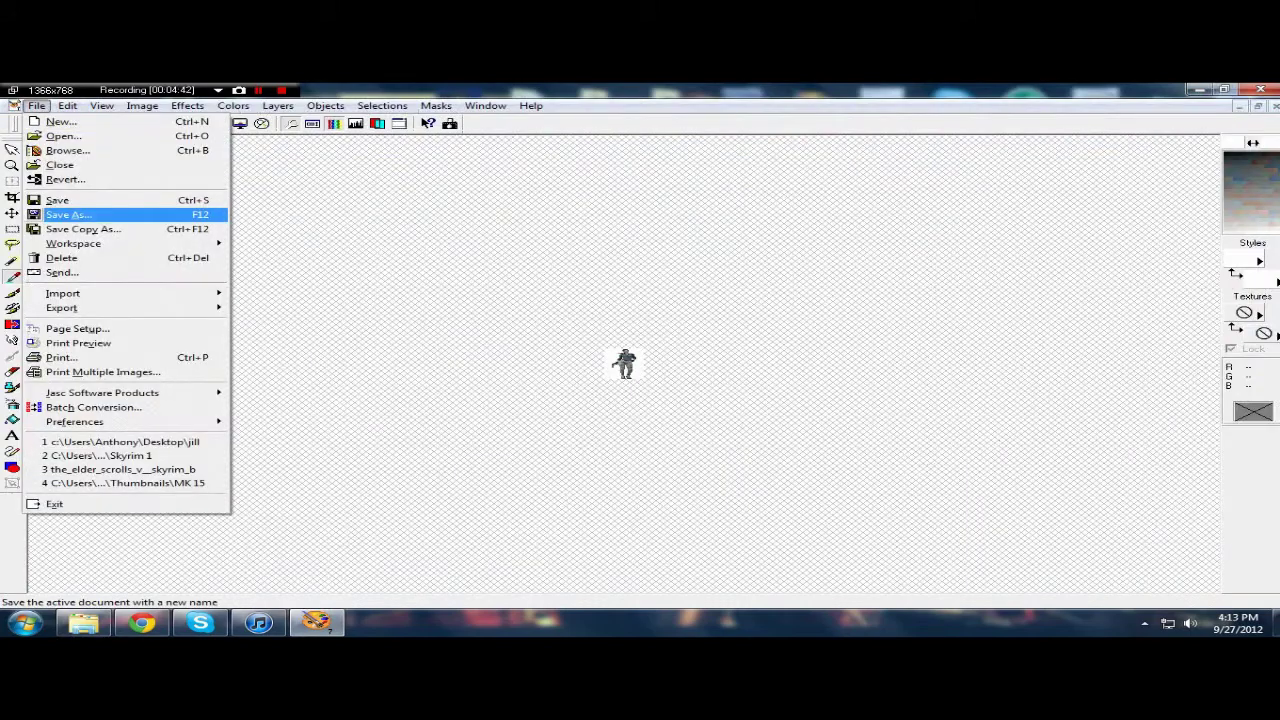
{"action": "left_click", "coordinate": [68, 215]}
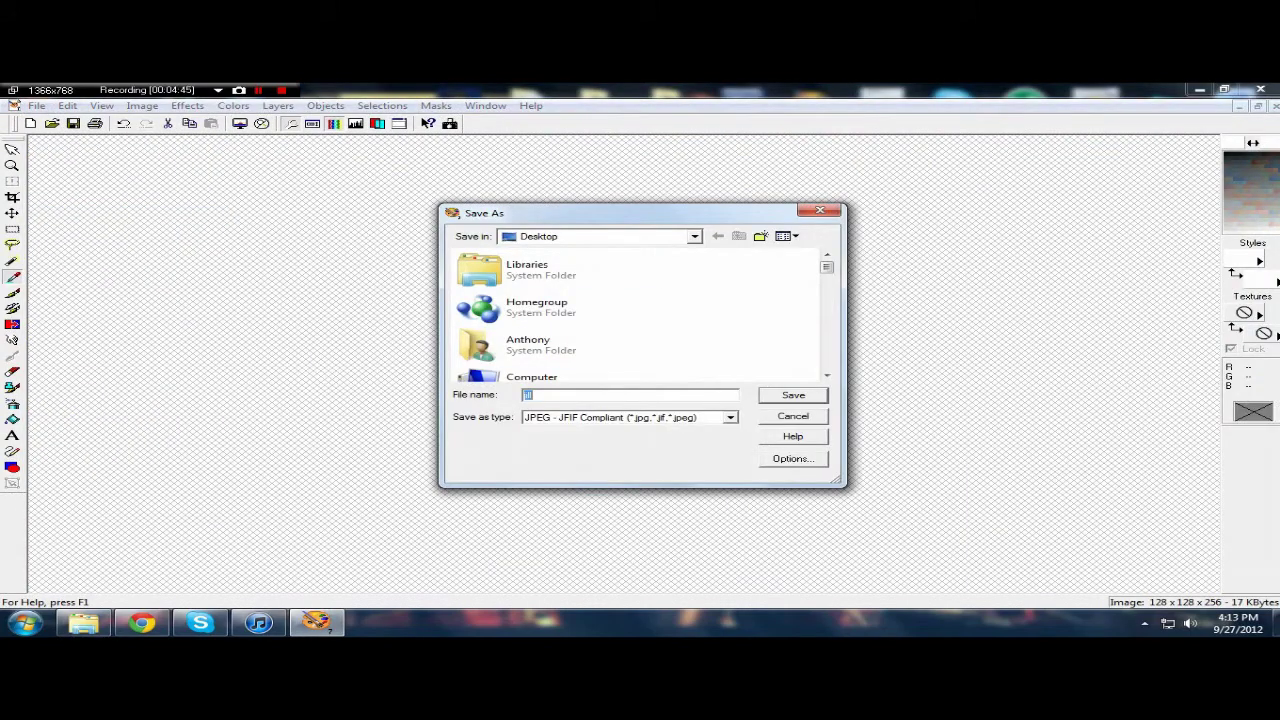
{"action": "left_click", "coordinate": [730, 417]}
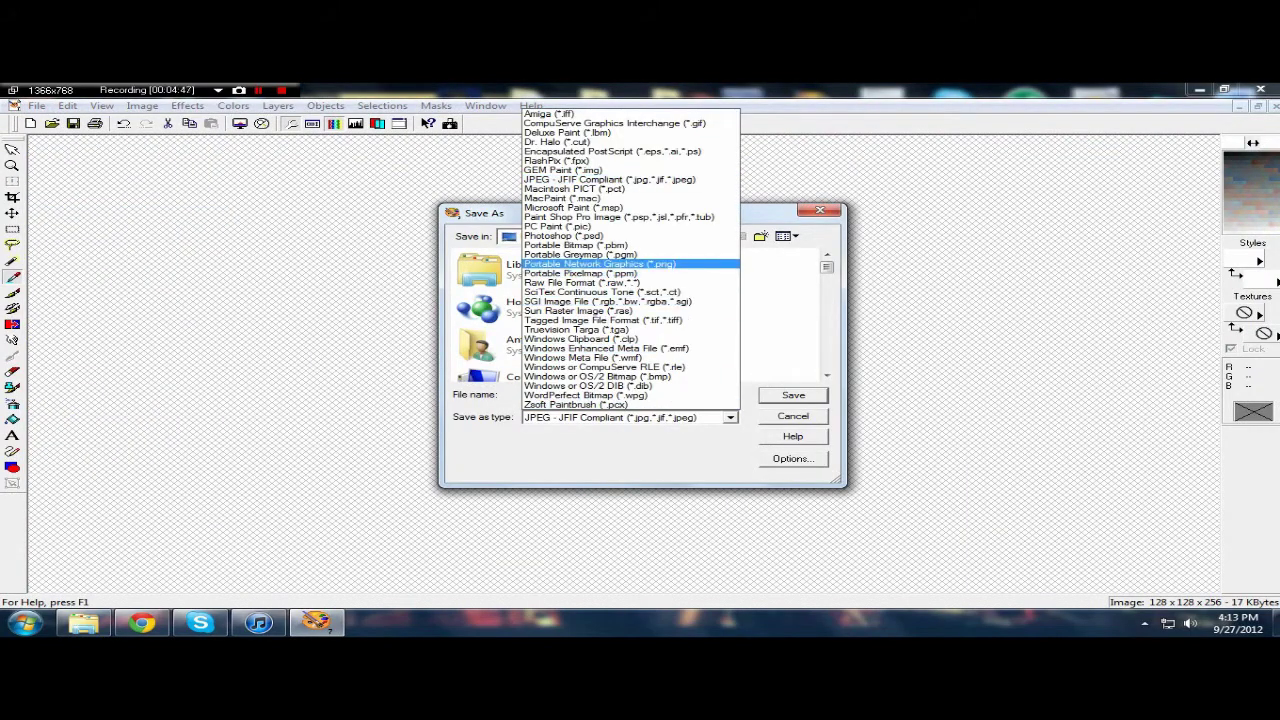
{"action": "key", "text": "Return"}
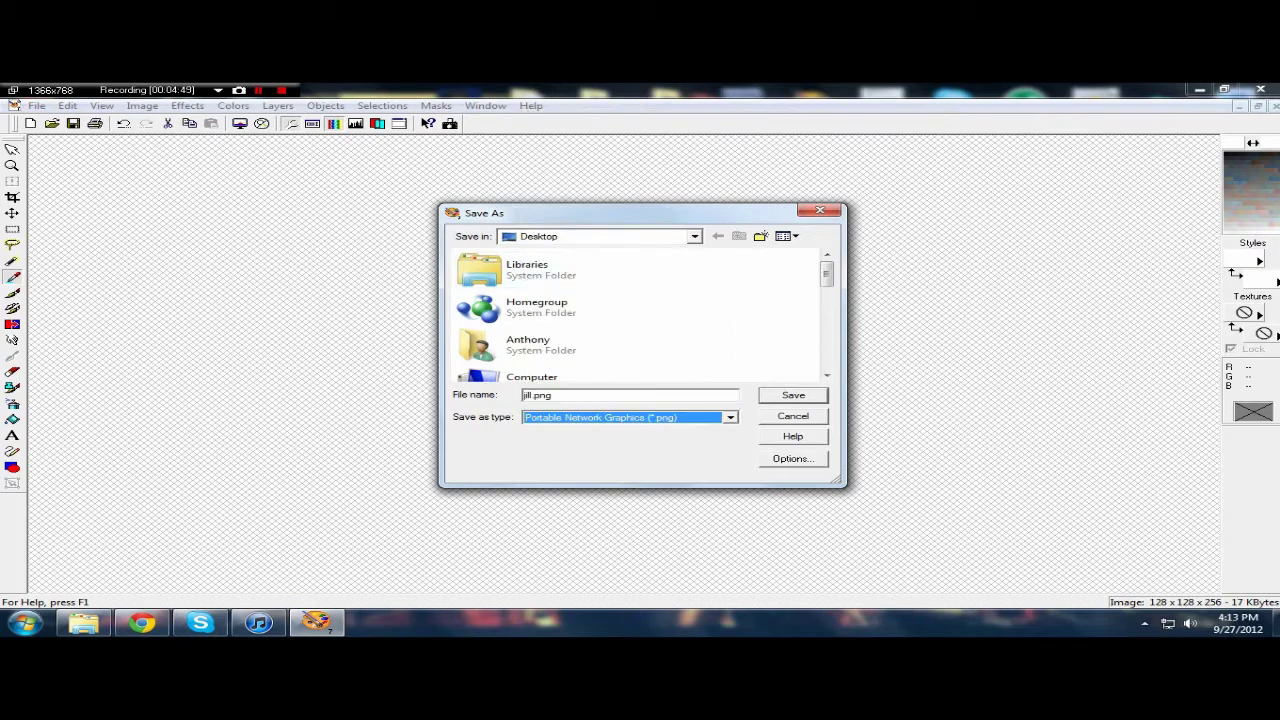
- Save the PNG over Friends_AddAFriend in the Step 1_Create folder of HowToMakePS3Themes in Downloads
{"action": "scroll", "coordinate": [640, 312], "scroll_direction": "down", "scroll_amount": 1}
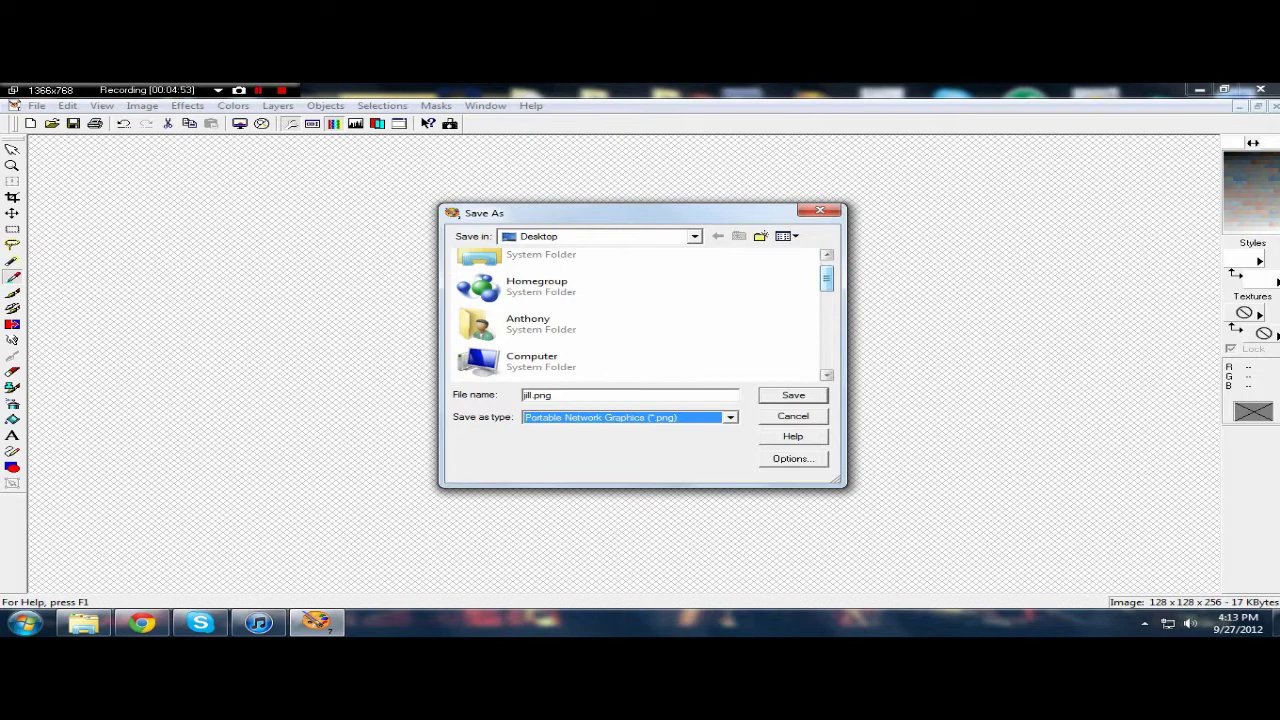
{"action": "scroll", "coordinate": [640, 312], "scroll_direction": "up", "scroll_amount": 1}
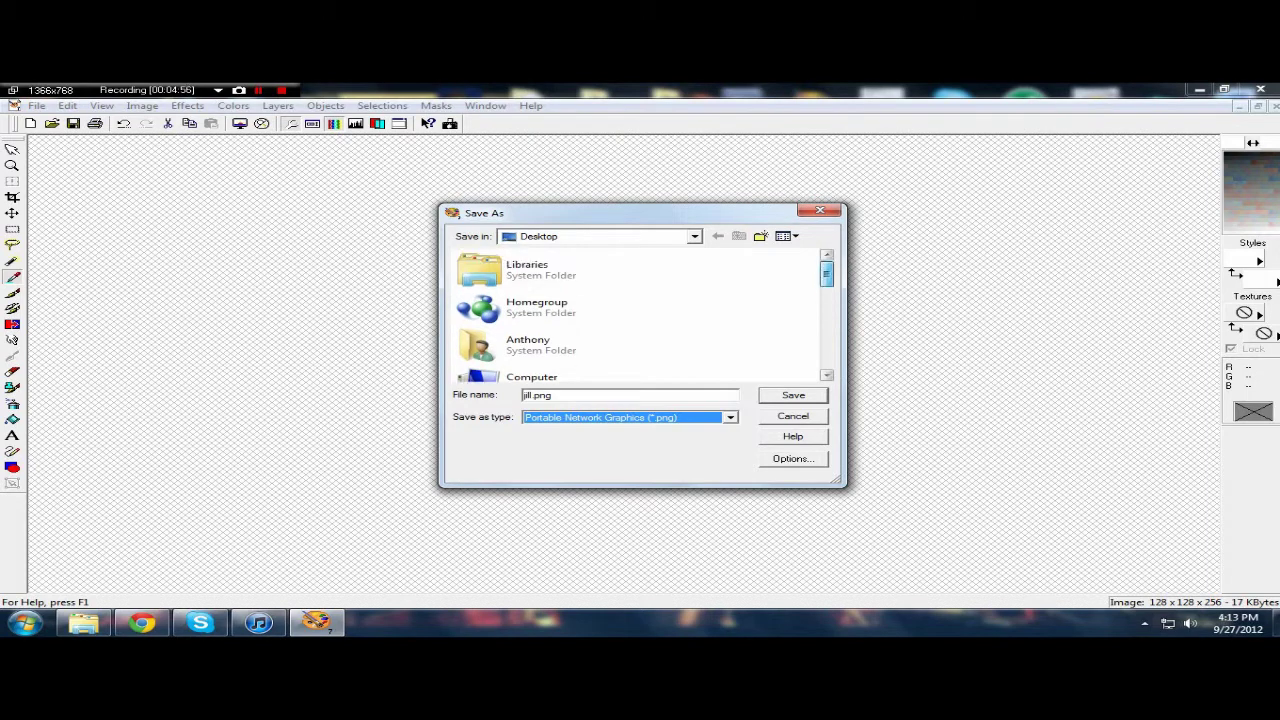
{"action": "left_click", "coordinate": [527, 269]}
{"action": "left_click", "coordinate": [537, 306]}
{"action": "left_click", "coordinate": [528, 344]}
{"action": "double_click", "coordinate": [528, 344]}
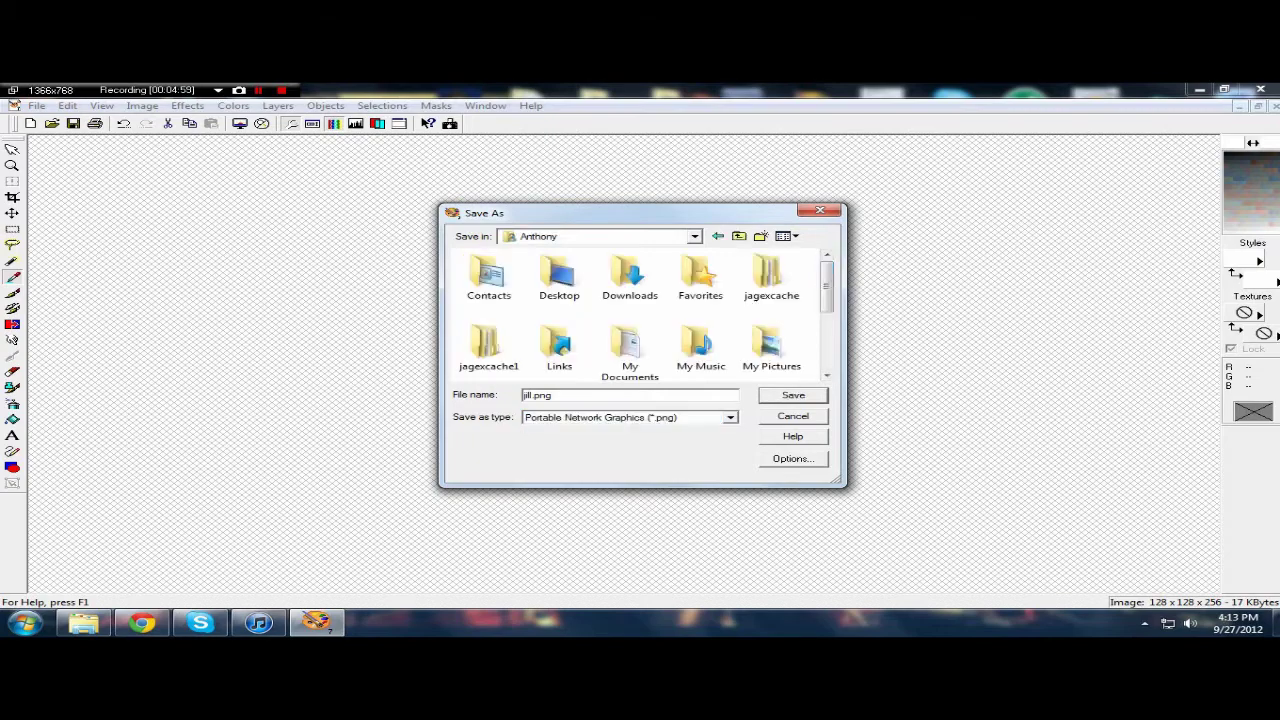
{"action": "double_click", "coordinate": [630, 280]}
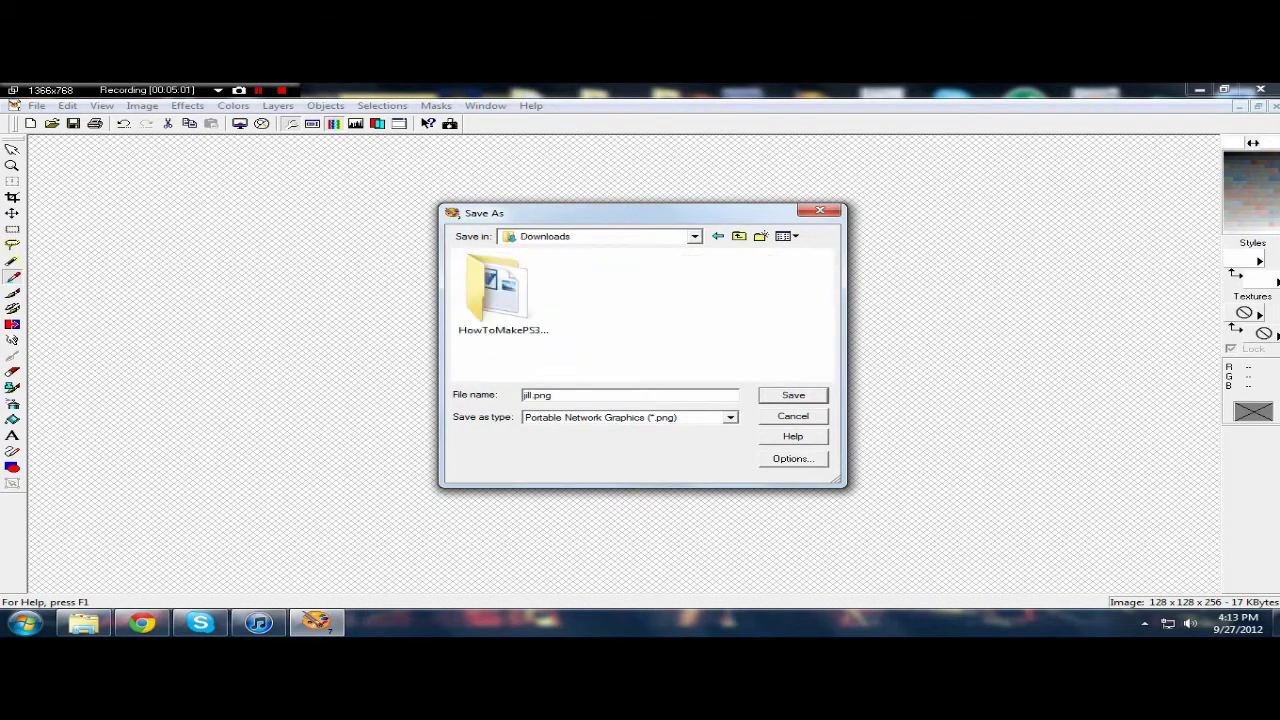
{"action": "double_click", "coordinate": [503, 289]}
{"action": "double_click", "coordinate": [522, 274]}
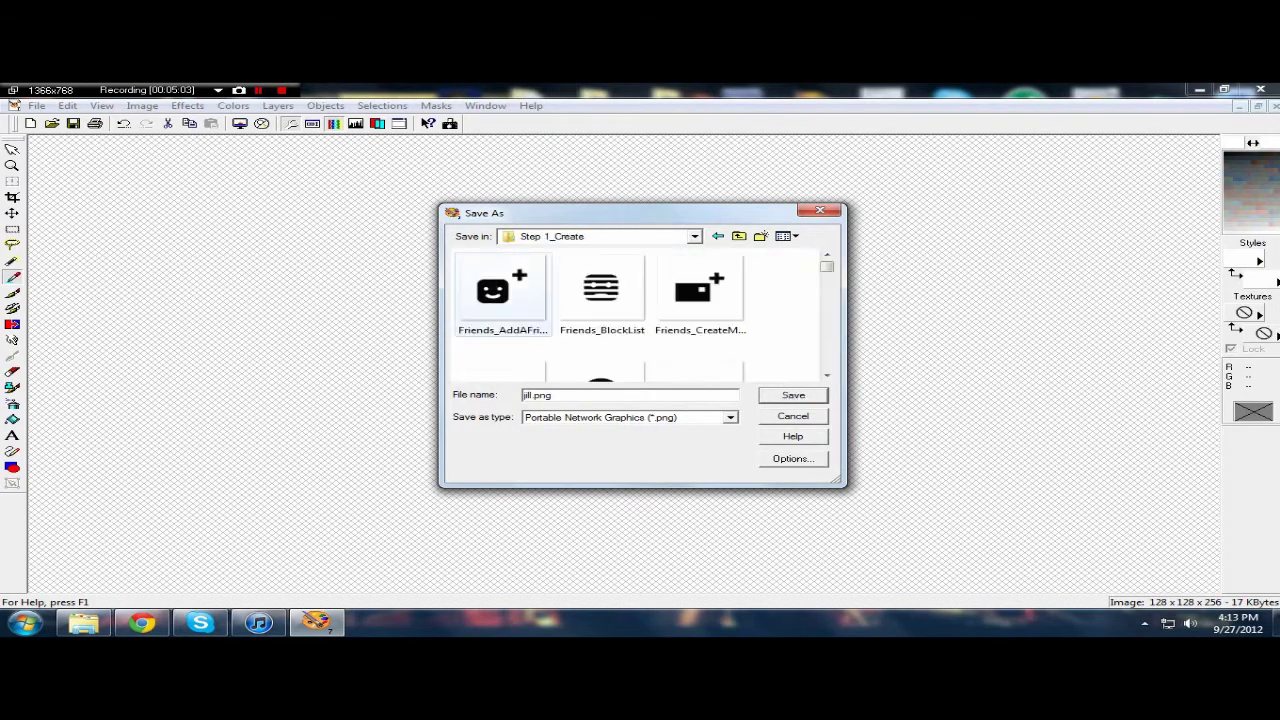
{"action": "left_click", "coordinate": [503, 290]}
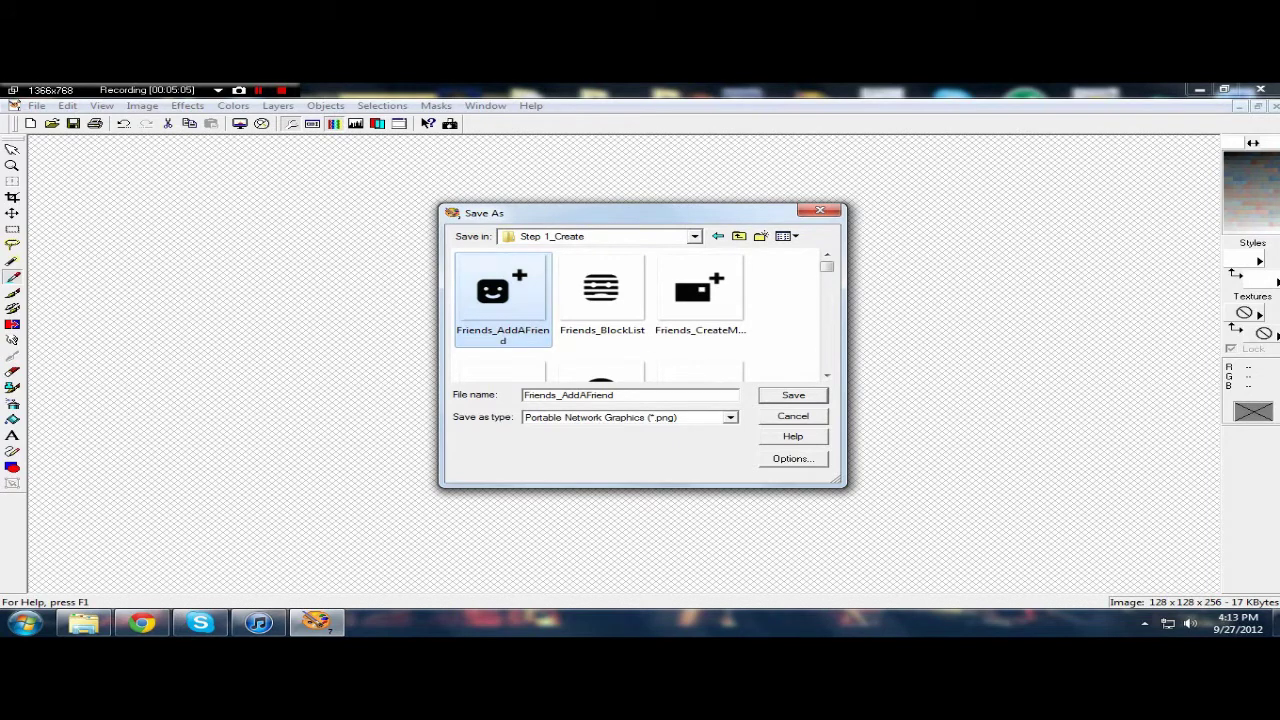
{"action": "key", "text": "Return"}
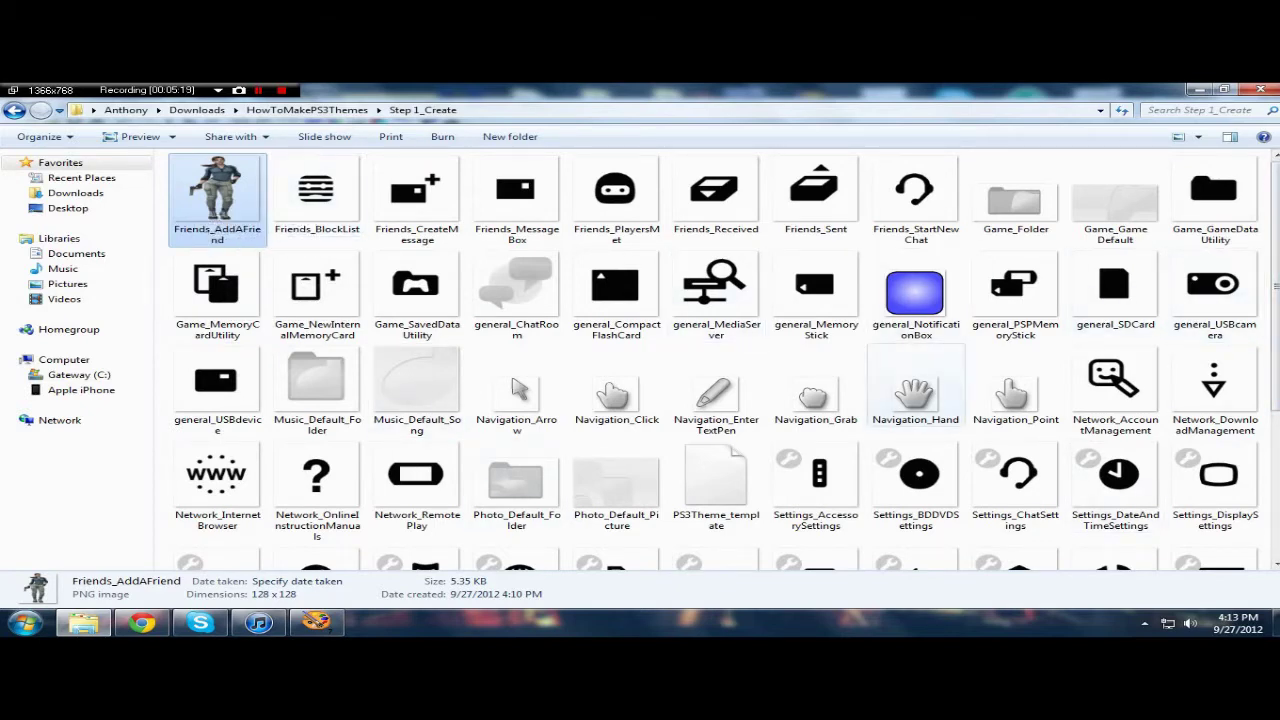
- Compare the dimensions of wallpaper_HD-1 and wallpaper_SD-1 in the Step 1_Create folder
{"action": "scroll", "coordinate": [616, 440], "scroll_direction": "down", "scroll_amount": 3}
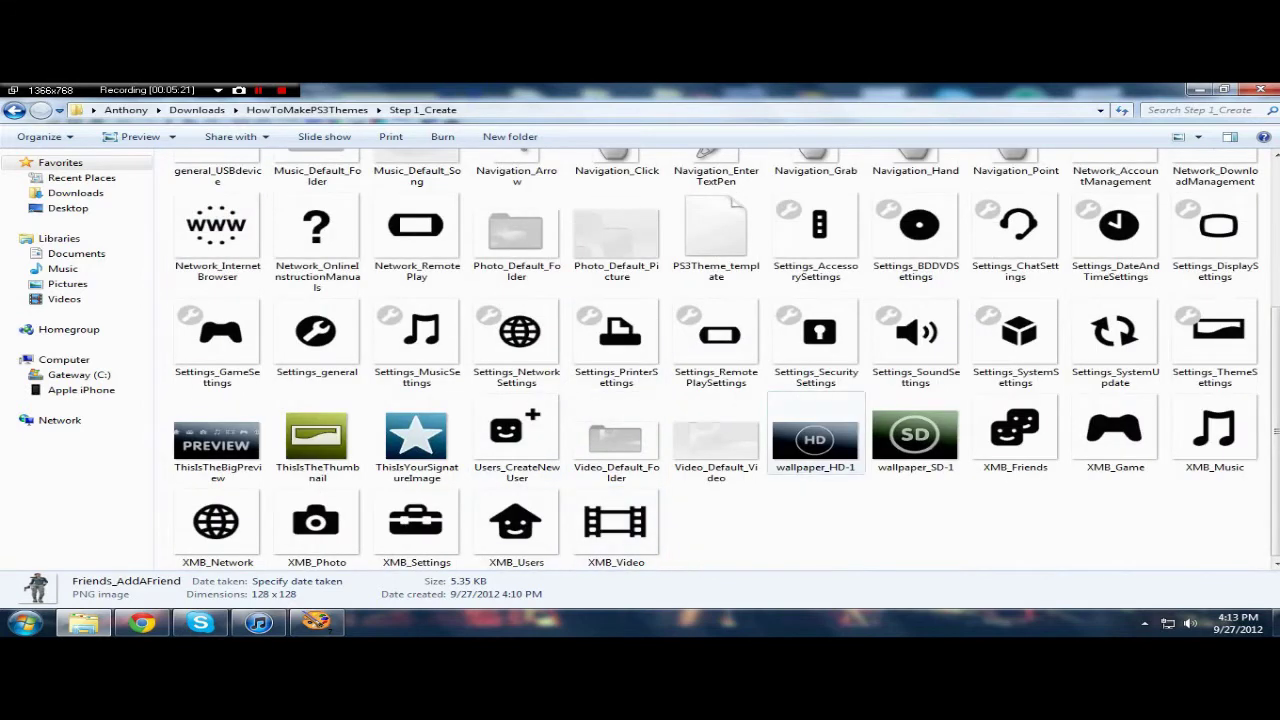
{"action": "left_click", "coordinate": [816, 436]}
{"action": "left_click", "coordinate": [915, 436]}
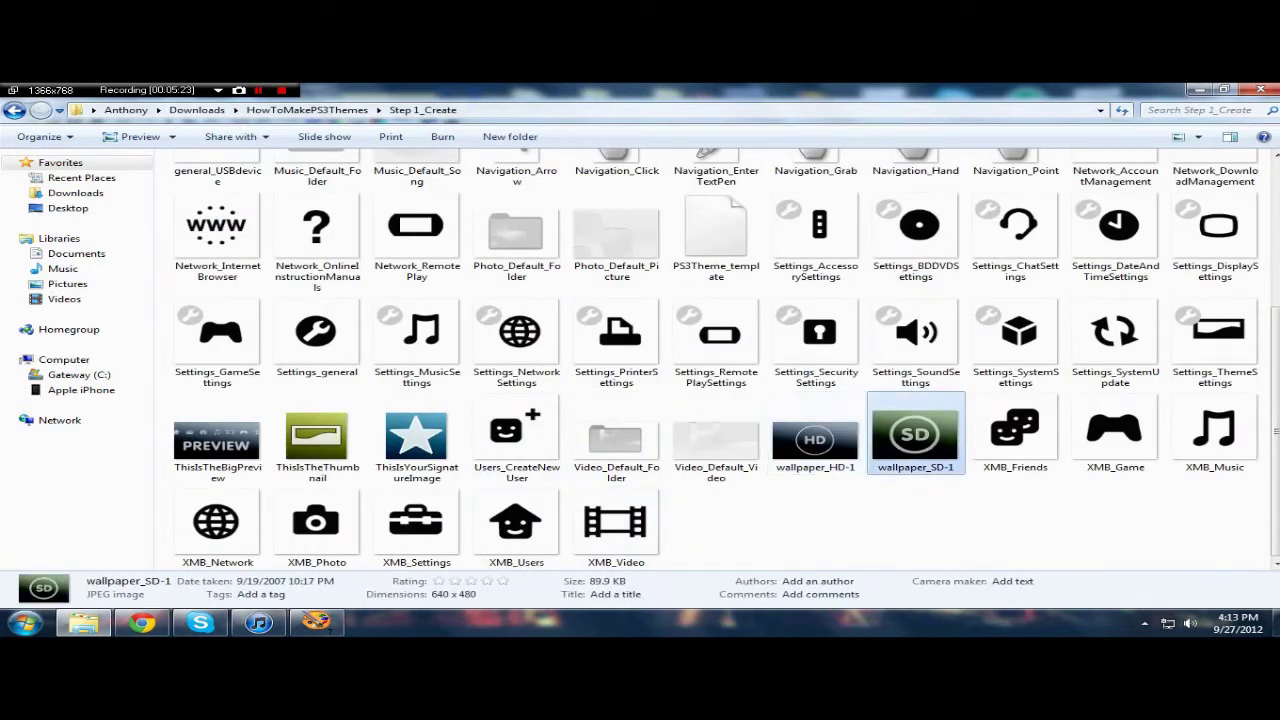
{"action": "left_click", "coordinate": [816, 436]}
{"action": "left_click", "coordinate": [915, 436]}
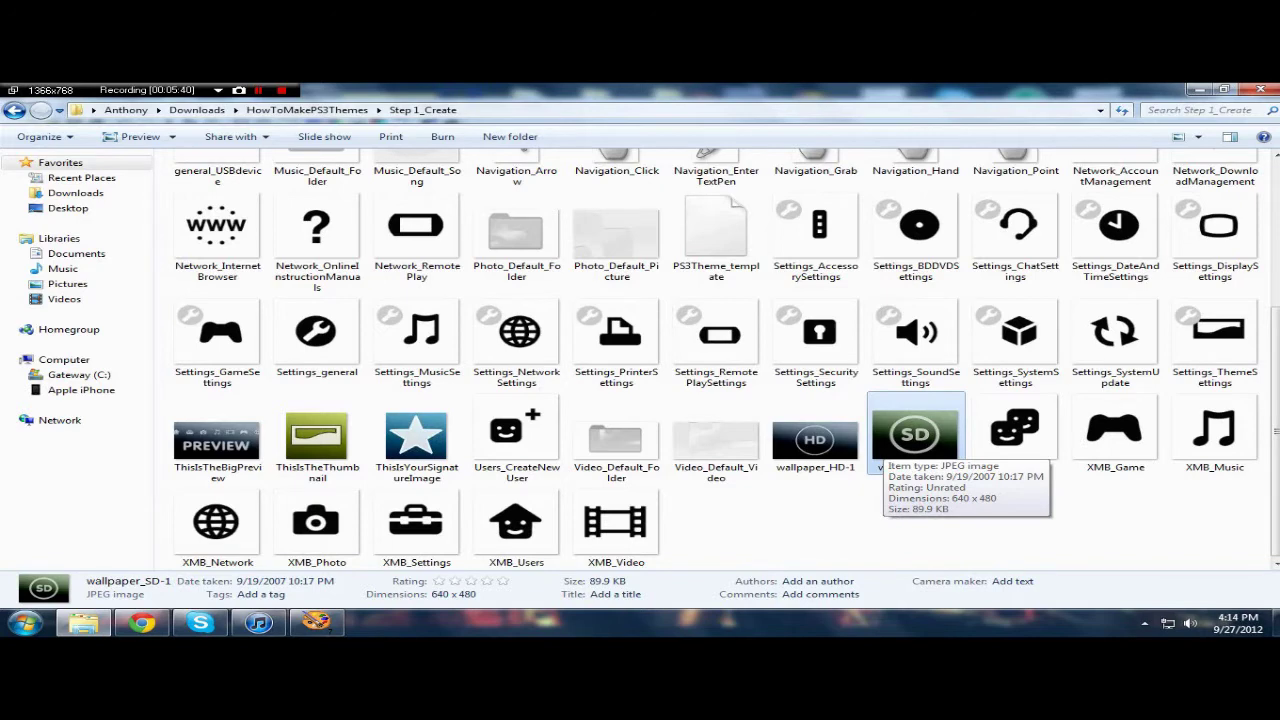
{"action": "left_click", "coordinate": [816, 440]}
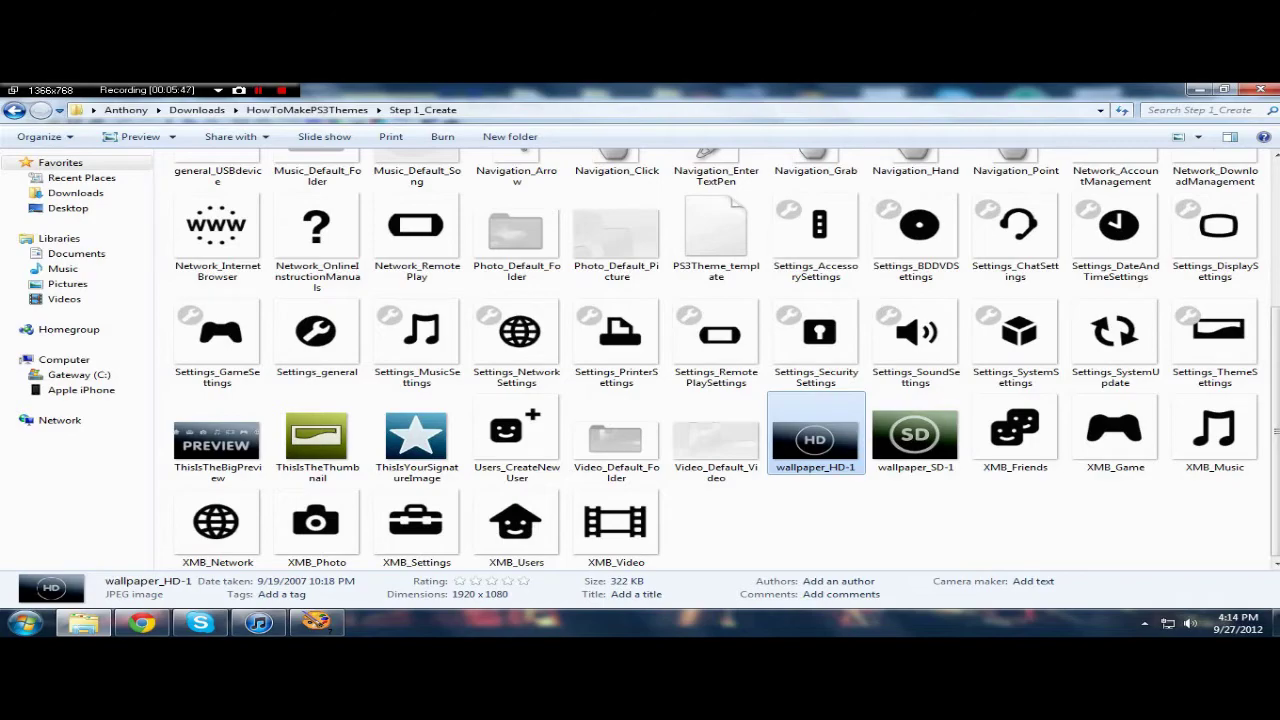
- Restore the folder window to a smaller size, minimize it, and close the jill image in Paint Shop Pro
{"action": "left_click", "coordinate": [1224, 90]}
{"action": "left_click_drag", "start_coordinate": [908, 131], "coordinate": [634, 179]}
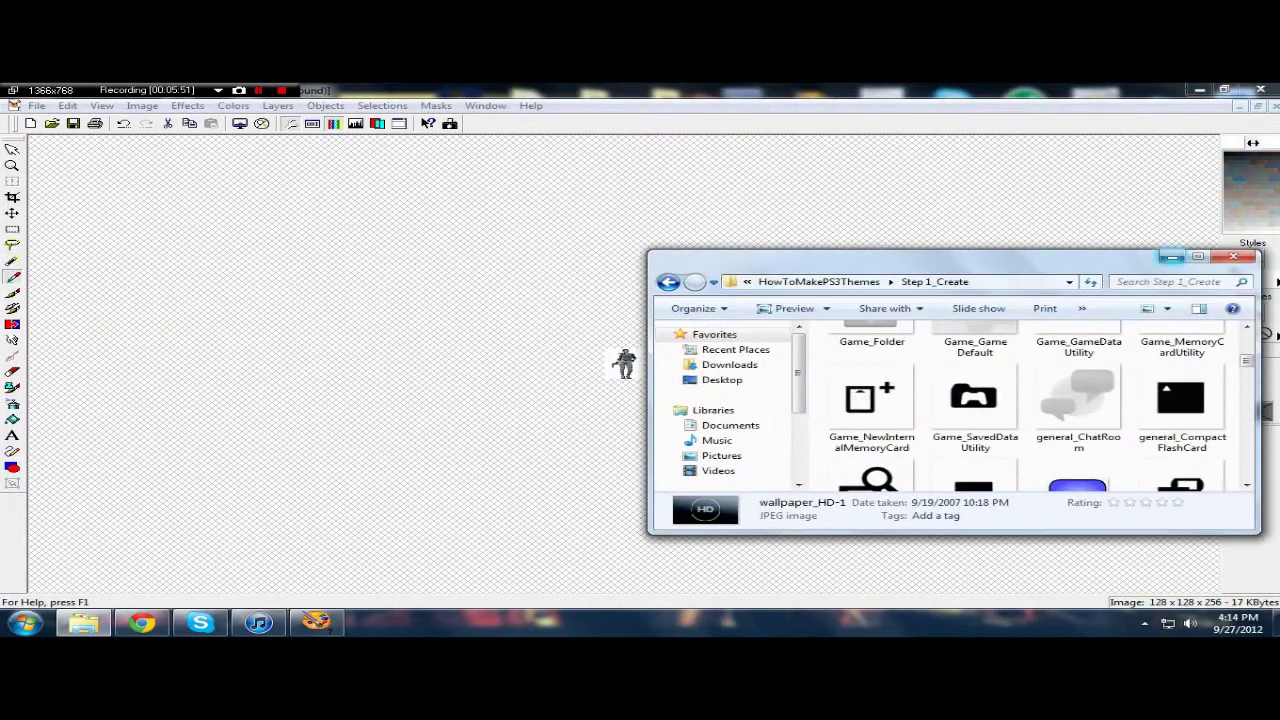
{"action": "left_click", "coordinate": [1172, 257]}
{"action": "left_click", "coordinate": [1275, 106]}
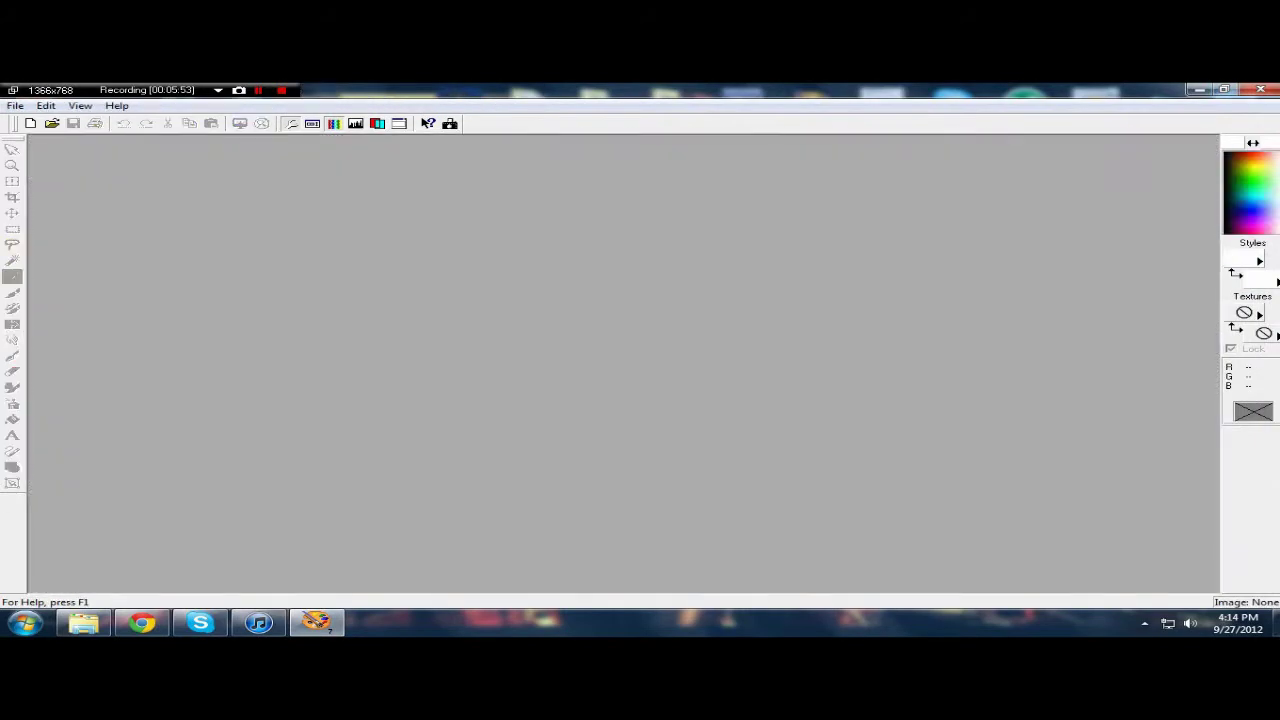
- Load the RE ORC Spec Ops picture from the desktop into Paint Shop Pro and maximize both the program and the image window
{"action": "key", "text": "super+Right"}
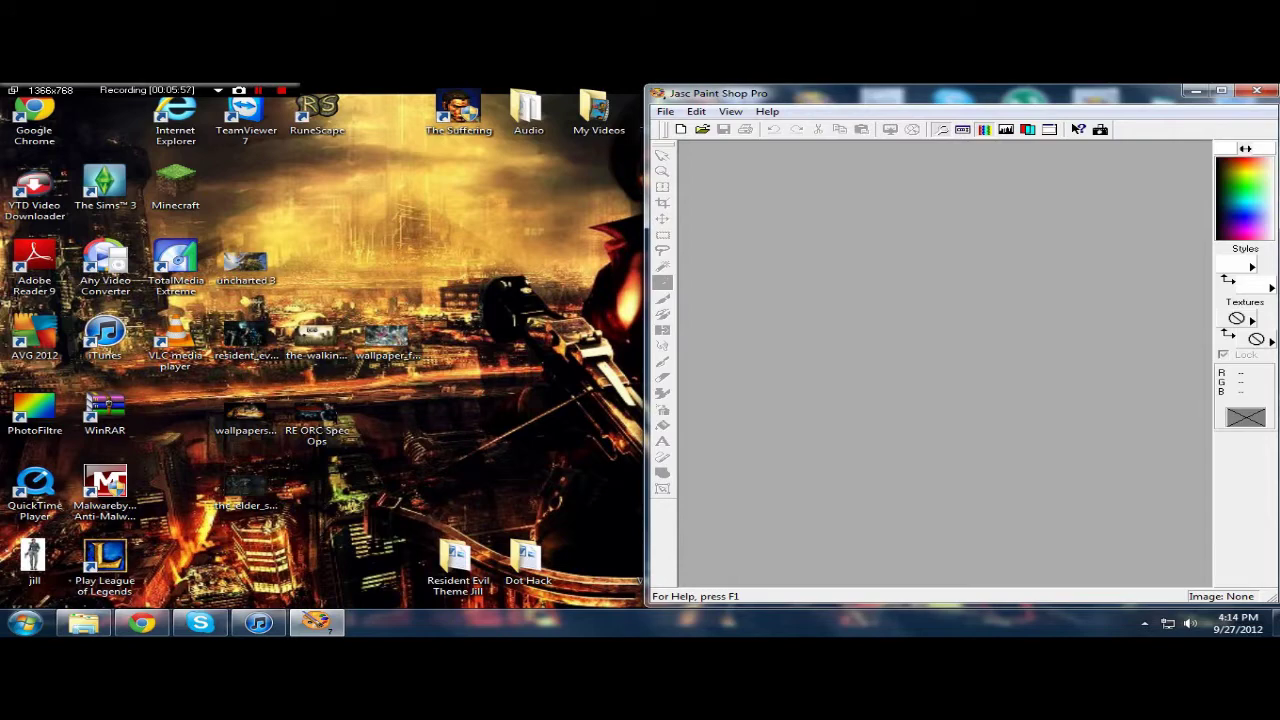
{"action": "left_click_drag", "start_coordinate": [317, 413], "coordinate": [780, 314]}
{"action": "left_click", "coordinate": [1221, 91]}
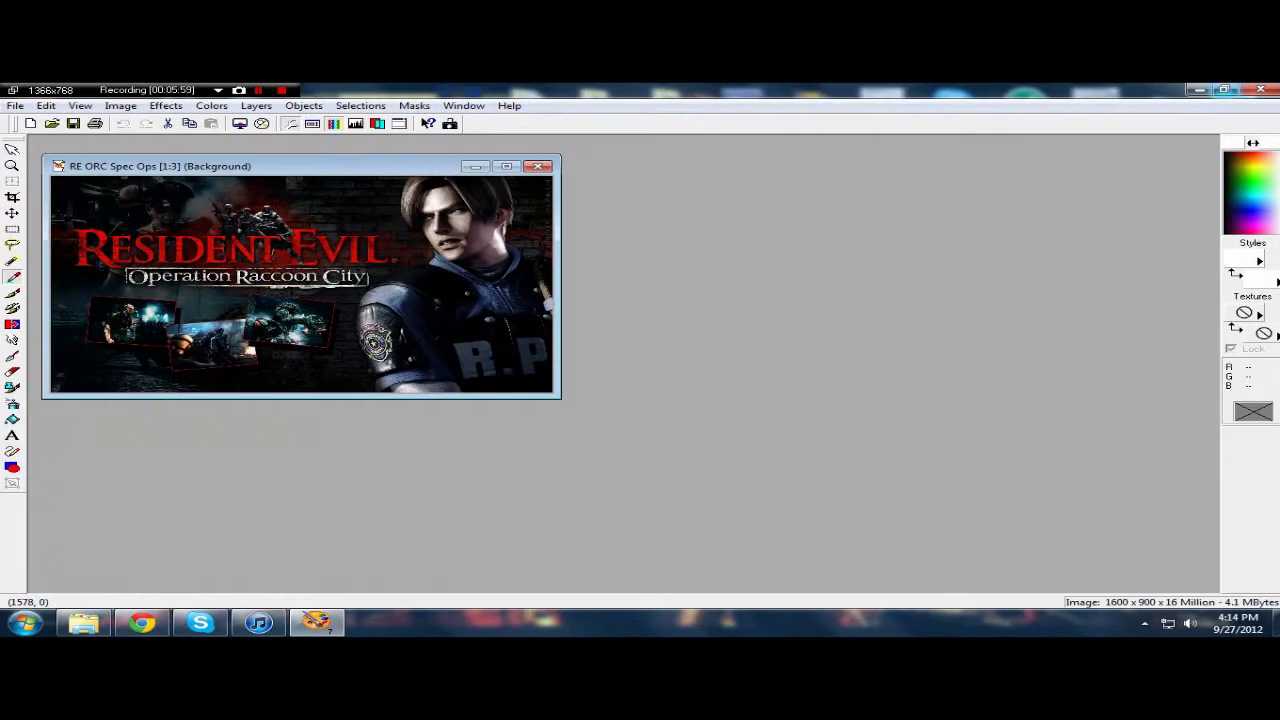
{"action": "left_click", "coordinate": [507, 167]}
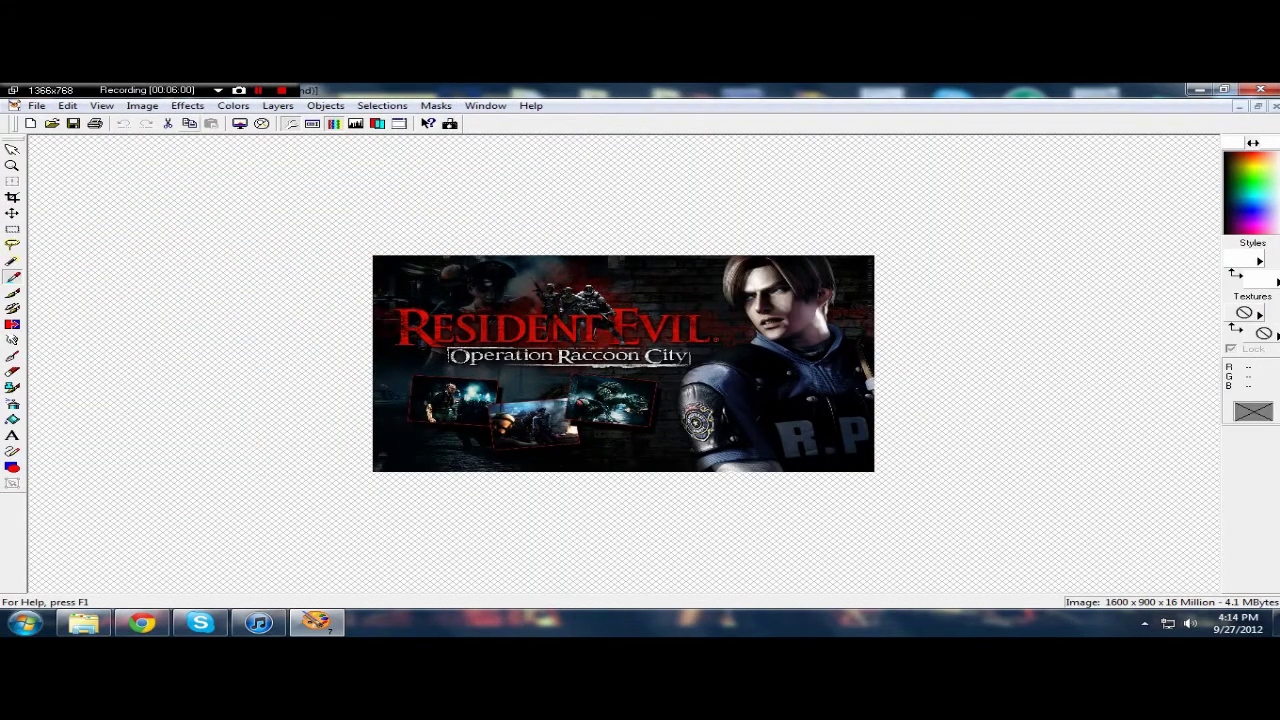
- Resize the RE ORC Spec Ops image to 1920 x 1080 pixels
{"action": "left_click", "coordinate": [142, 105]}
{"action": "left_click", "coordinate": [160, 193]}
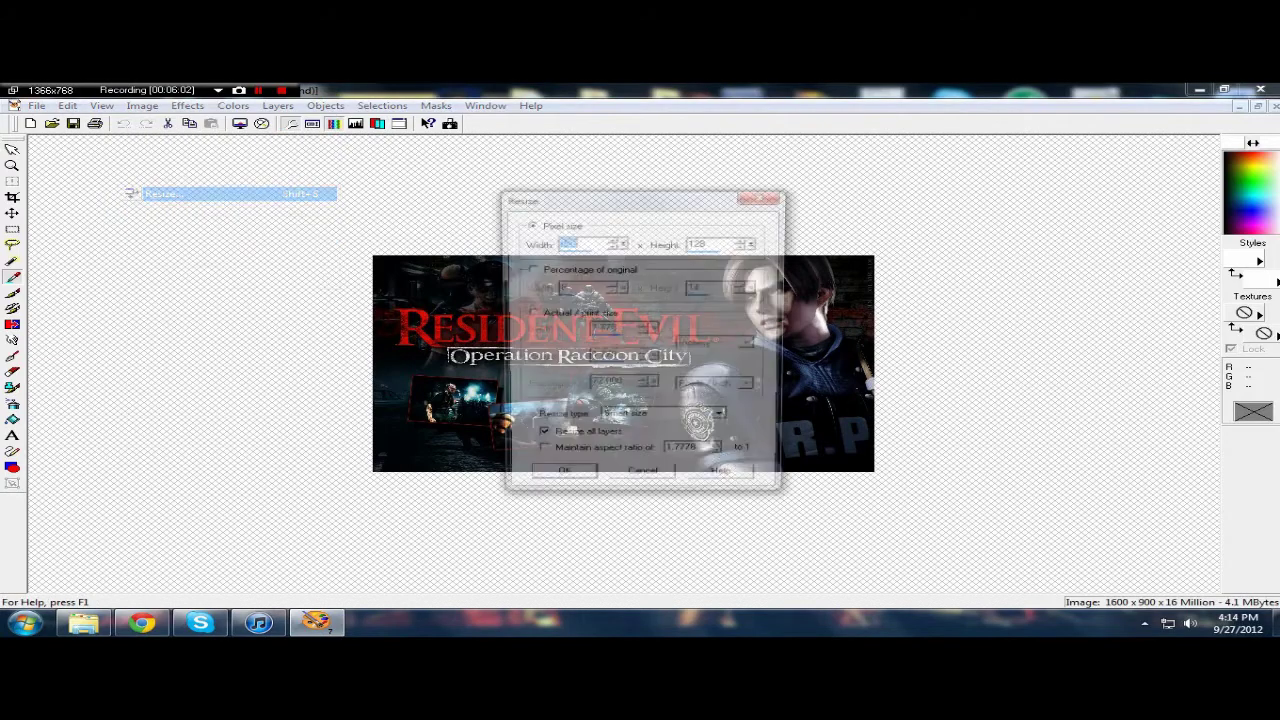
{"action": "type", "text": "1920"}
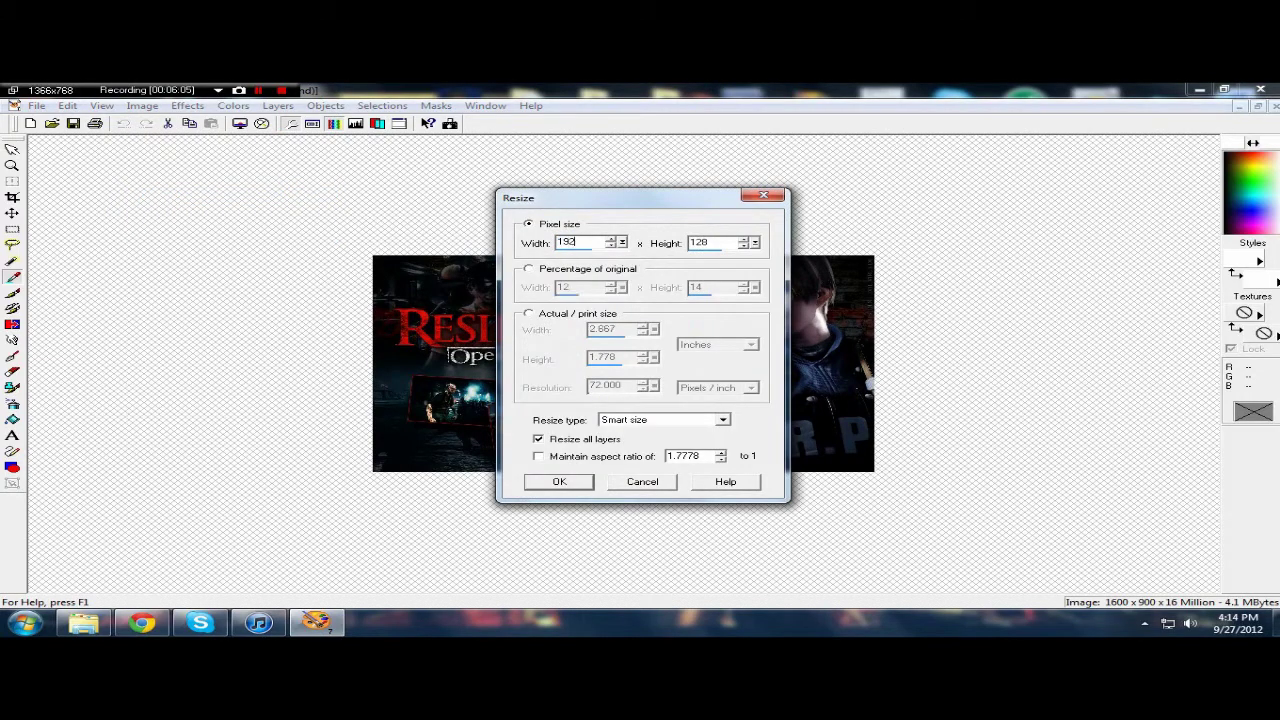
{"action": "key", "text": "Tab"}
{"action": "type", "text": "1080"}
{"action": "left_click", "coordinate": [560, 482]}
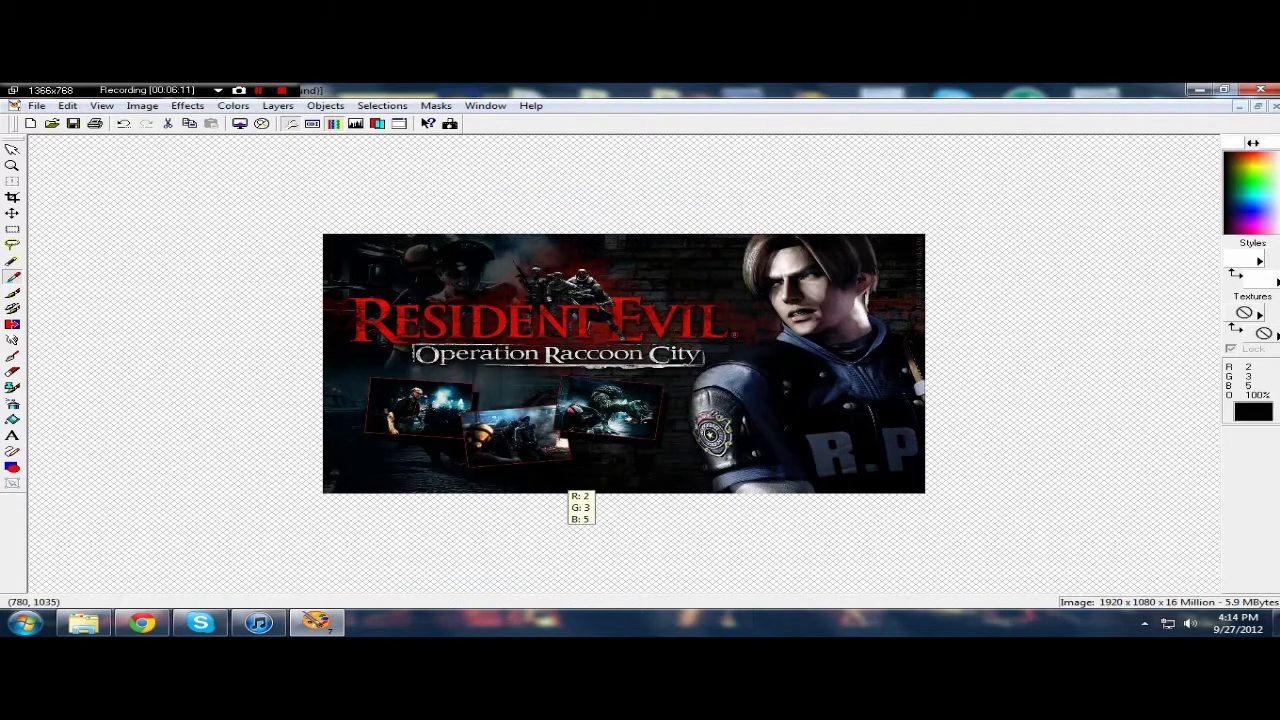
- Locate wallpaper_HD-1 in the Step 1_Create folder and check its file type and dimensions
{"action": "left_click", "coordinate": [83, 623]}
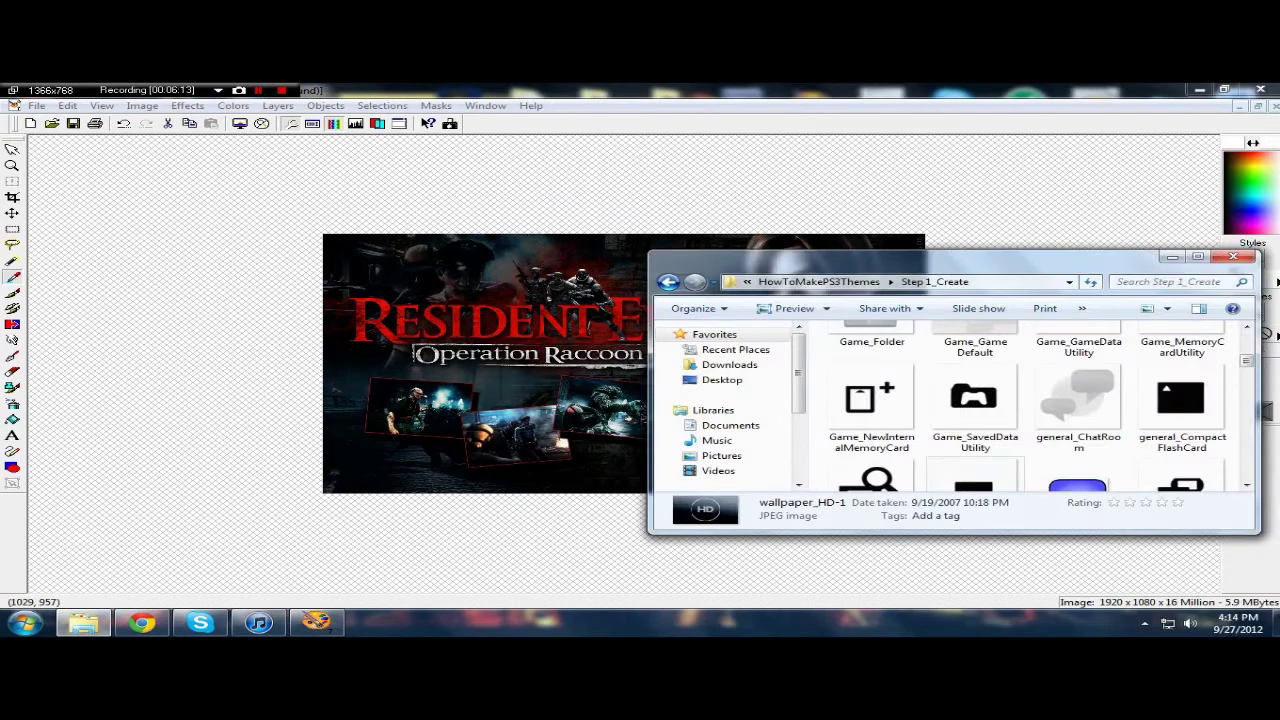
{"action": "scroll", "coordinate": [1027, 465], "scroll_direction": "down", "scroll_amount": 15}
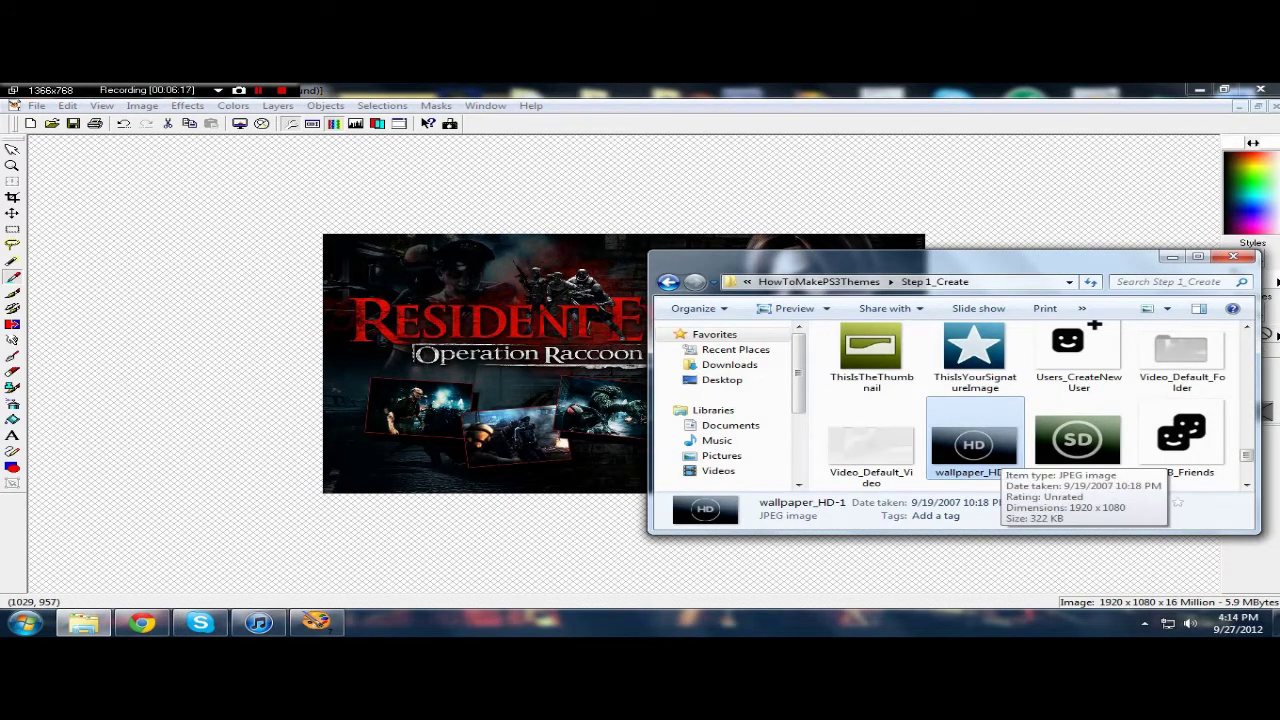
{"action": "key", "text": "Up"}
{"action": "key", "text": "Up"}
{"action": "key", "text": "Up"}
{"action": "key", "text": "Left"}
{"action": "key", "text": "Right"}
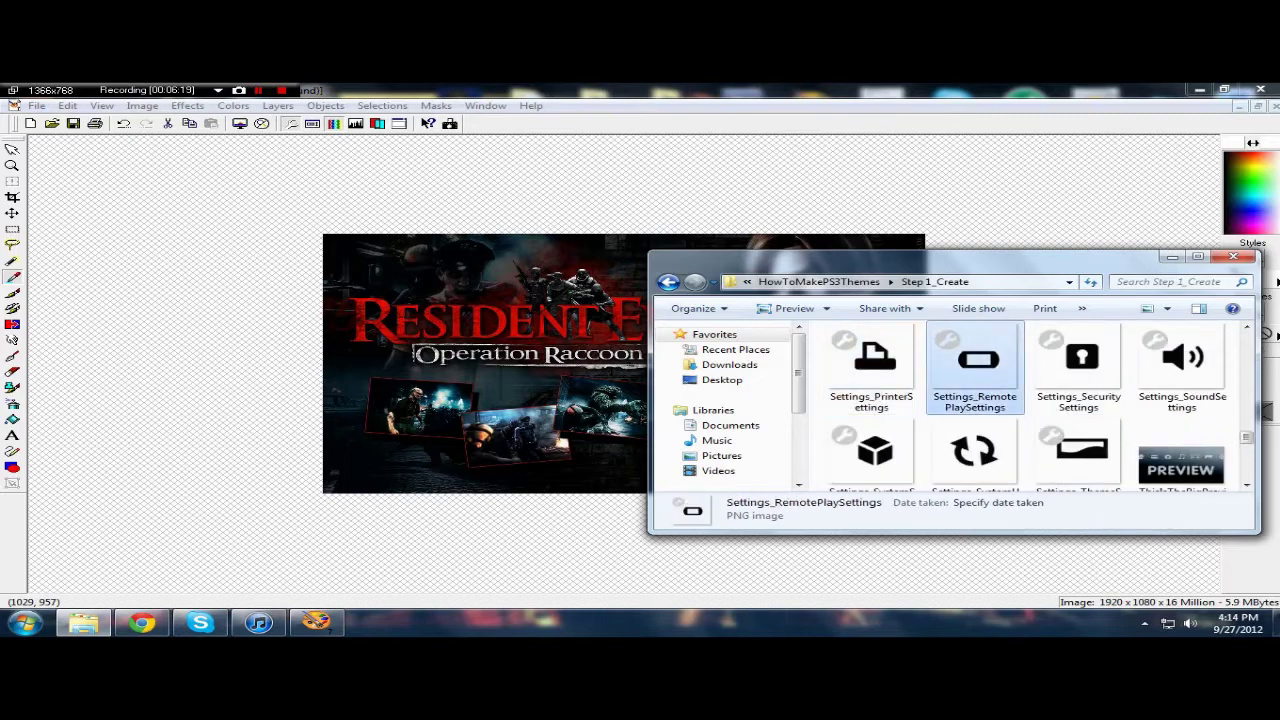
{"action": "left_click", "coordinate": [1079, 370]}
- Save the resized image as a JPEG over wallpaper_HD-1 in the Step 1_Create folder of HowToMakePS3Themes, accepting the overwrite
{"action": "left_click", "coordinate": [37, 106]}
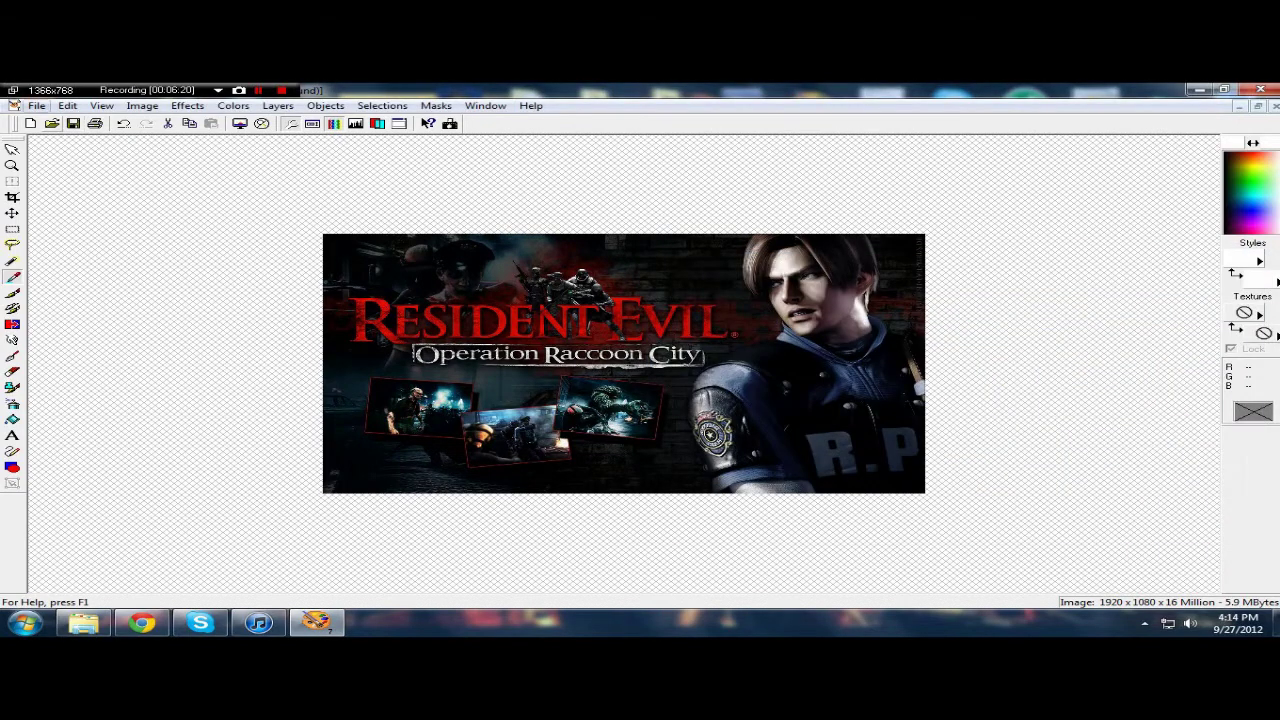
{"action": "left_click", "coordinate": [36, 105]}
{"action": "left_click", "coordinate": [50, 211]}
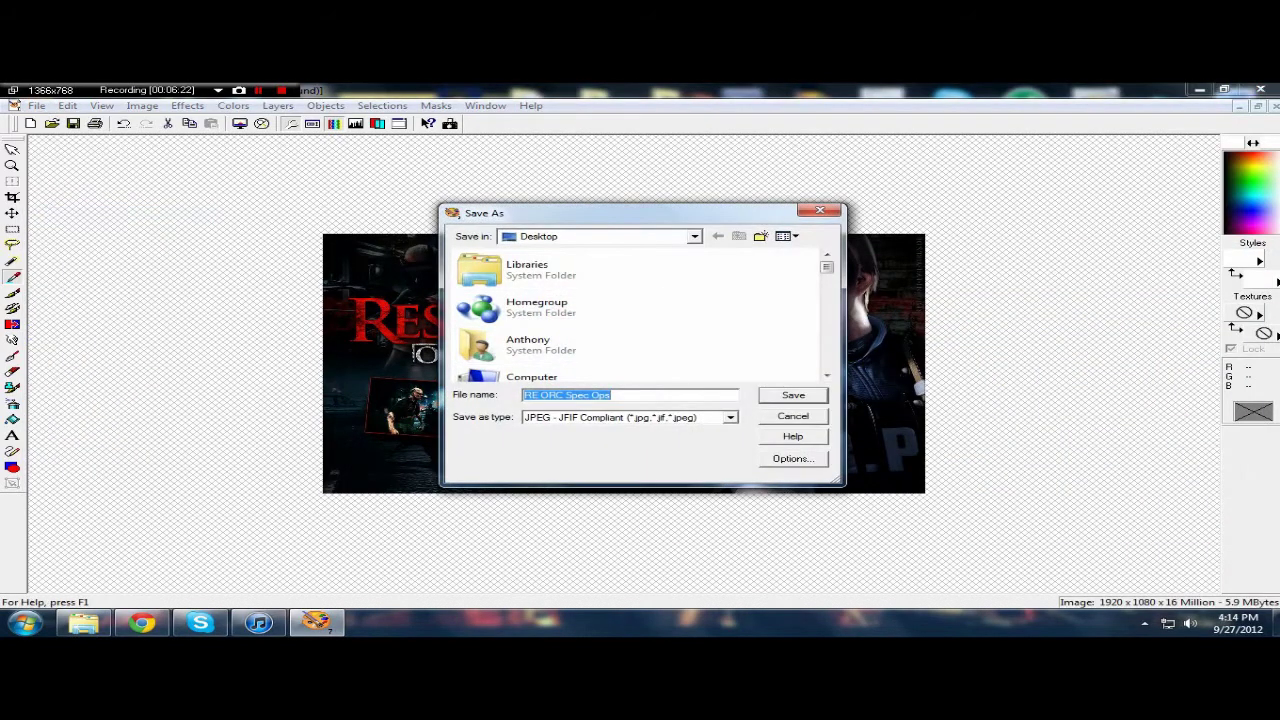
{"action": "double_click", "coordinate": [500, 344]}
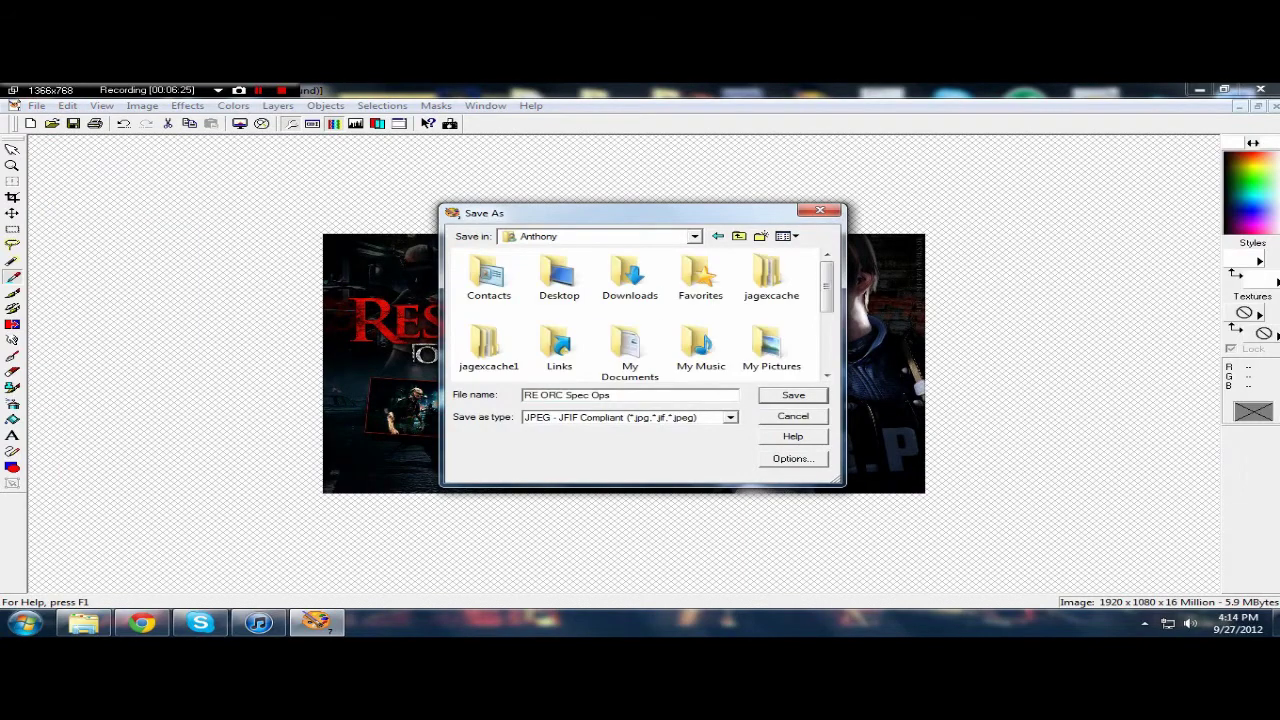
{"action": "double_click", "coordinate": [630, 275]}
{"action": "double_click", "coordinate": [489, 280]}
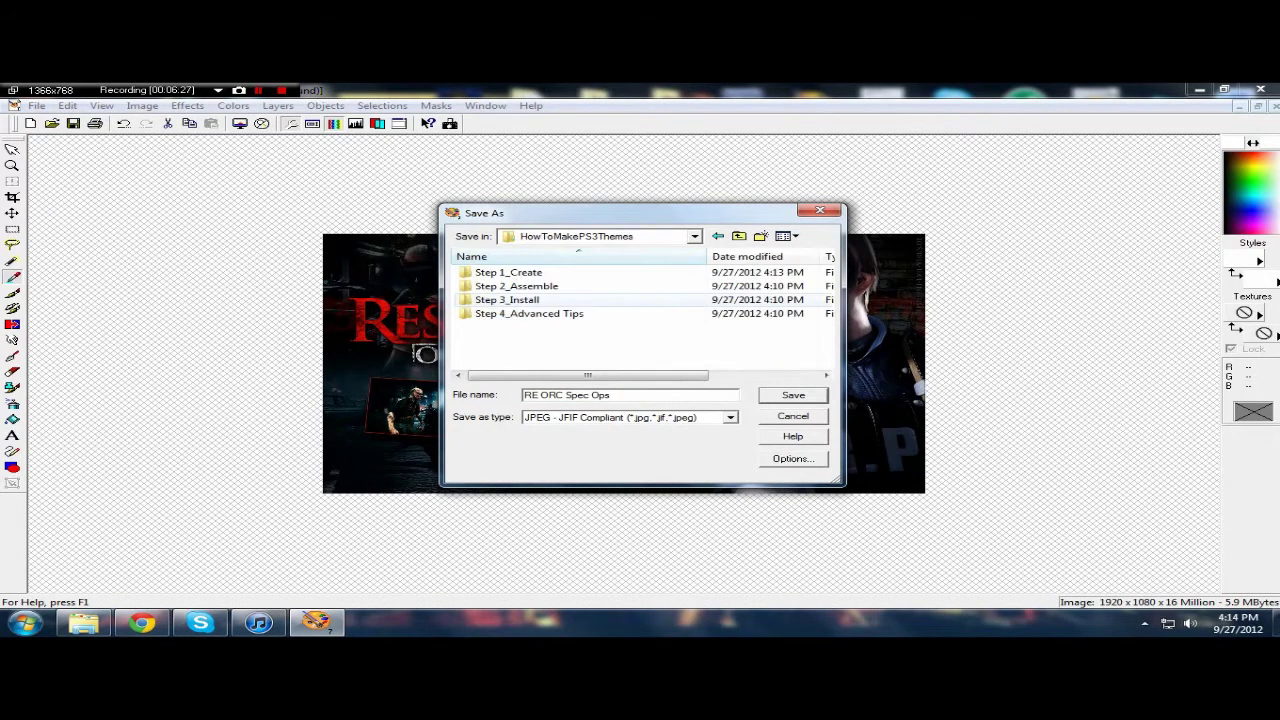
{"action": "double_click", "coordinate": [508, 272]}
{"action": "left_click", "coordinate": [503, 302]}
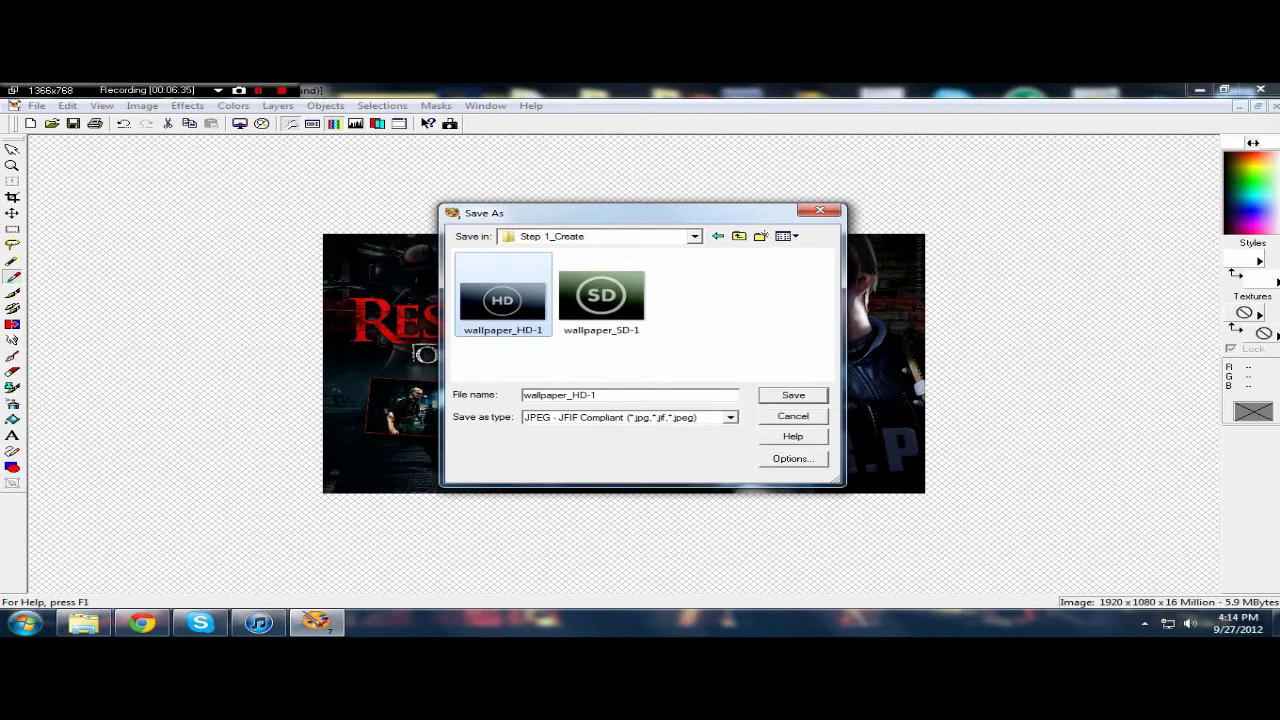
{"action": "left_click", "coordinate": [793, 395]}
{"action": "left_click", "coordinate": [698, 357]}
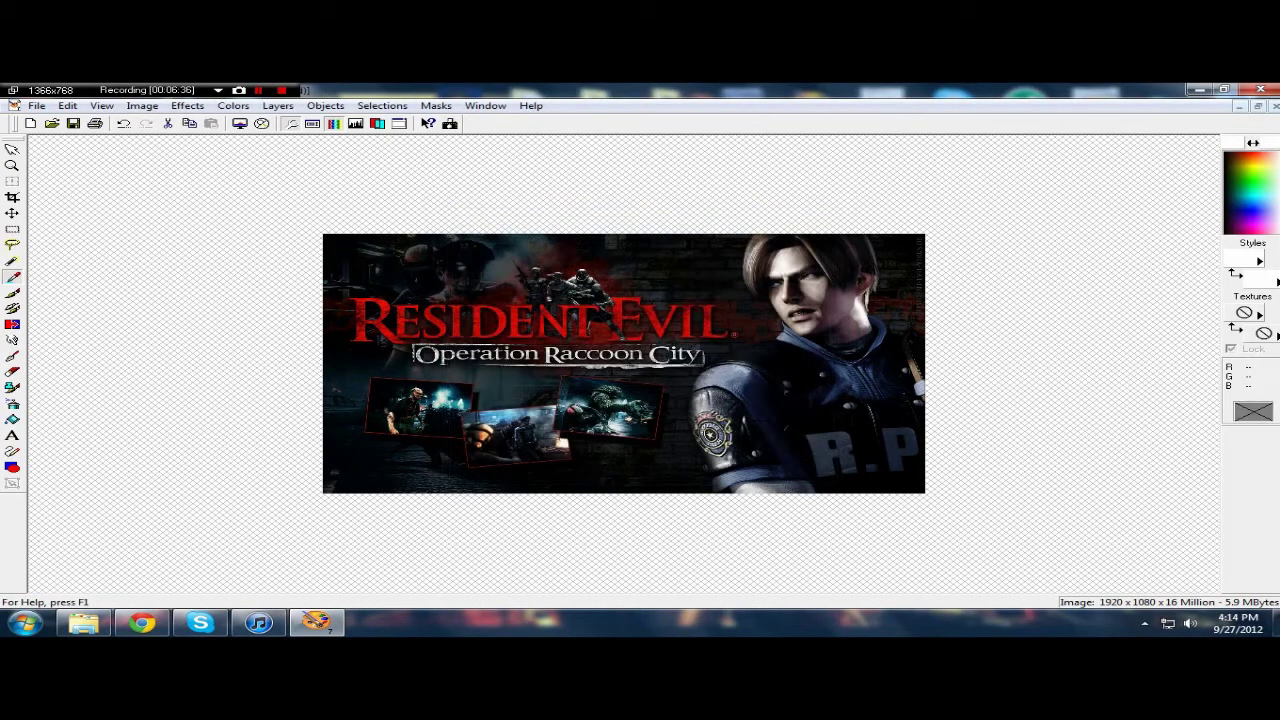
- Maximize the Step 1_Create folder window and inspect the replaced wallpaper_HD-1 file
{"action": "left_click", "coordinate": [84, 623]}
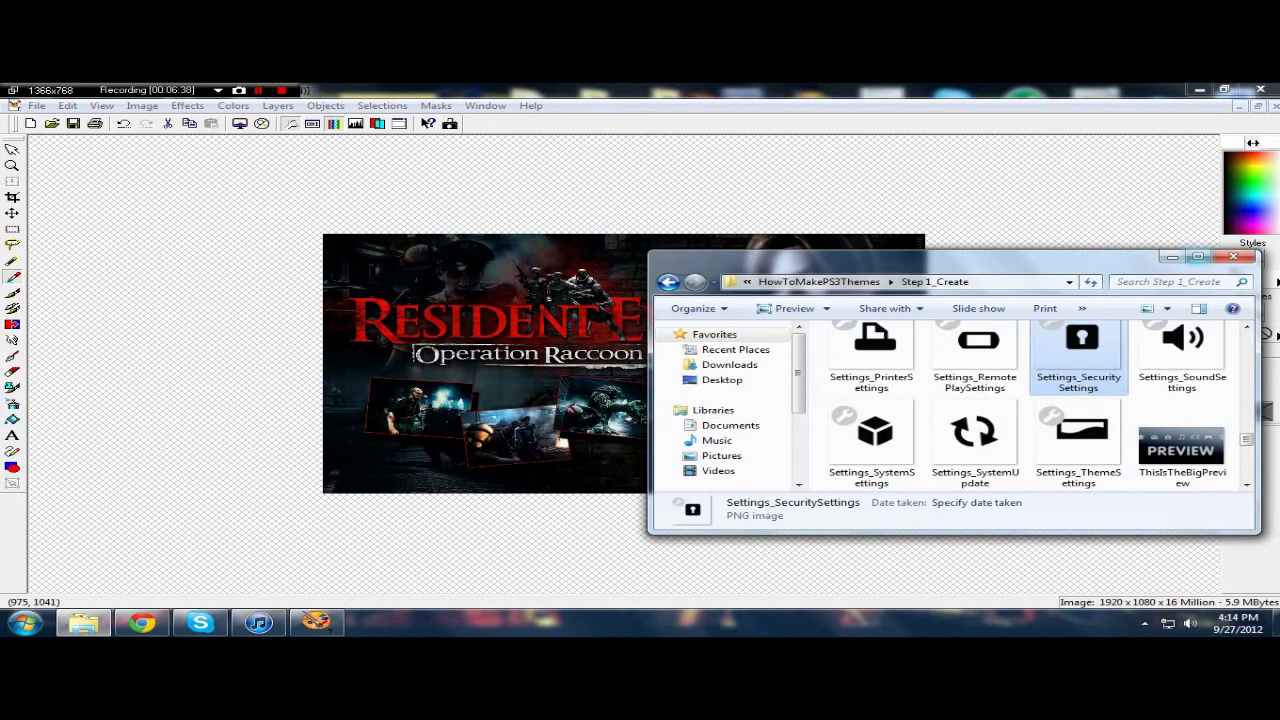
{"action": "left_click", "coordinate": [1198, 257]}
{"action": "left_click", "coordinate": [816, 437]}
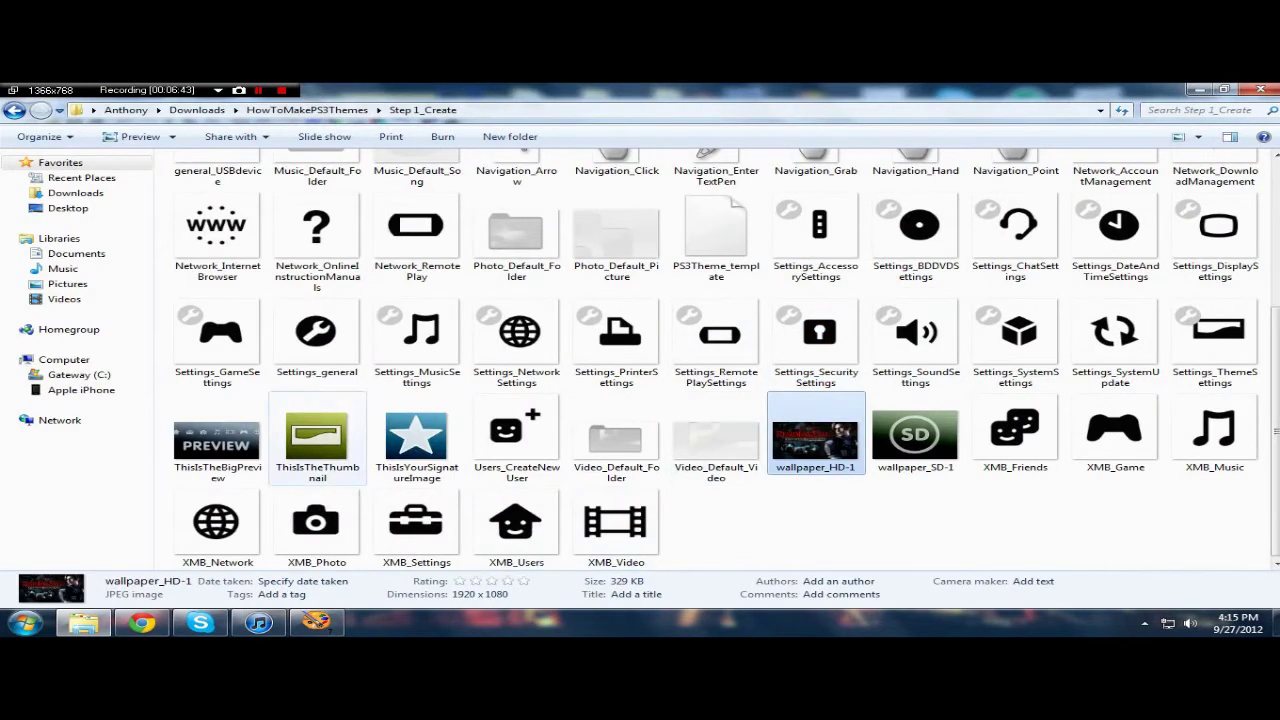
- Check the file type and dimensions of the ThisIsTheBigPreview image in the Step 1_Create folder
{"action": "left_click", "coordinate": [217, 440]}
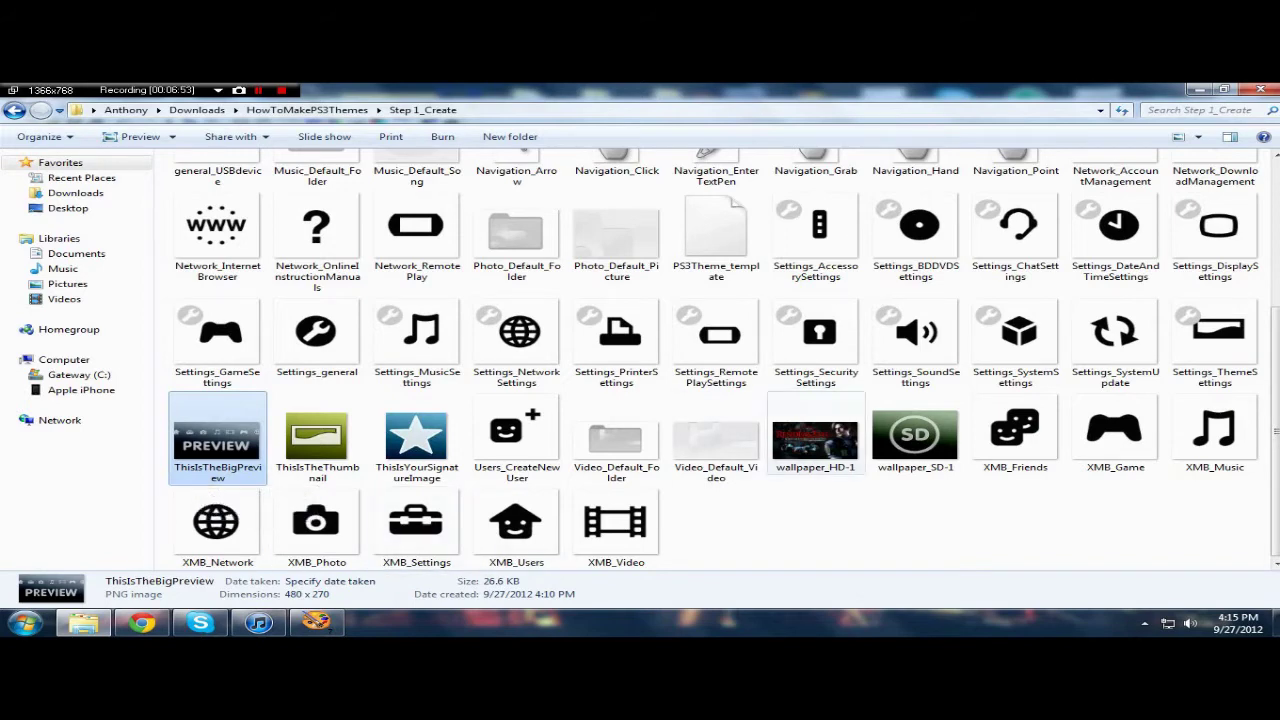
{"action": "scroll", "coordinate": [915, 365], "scroll_direction": "up", "scroll_amount": 5}
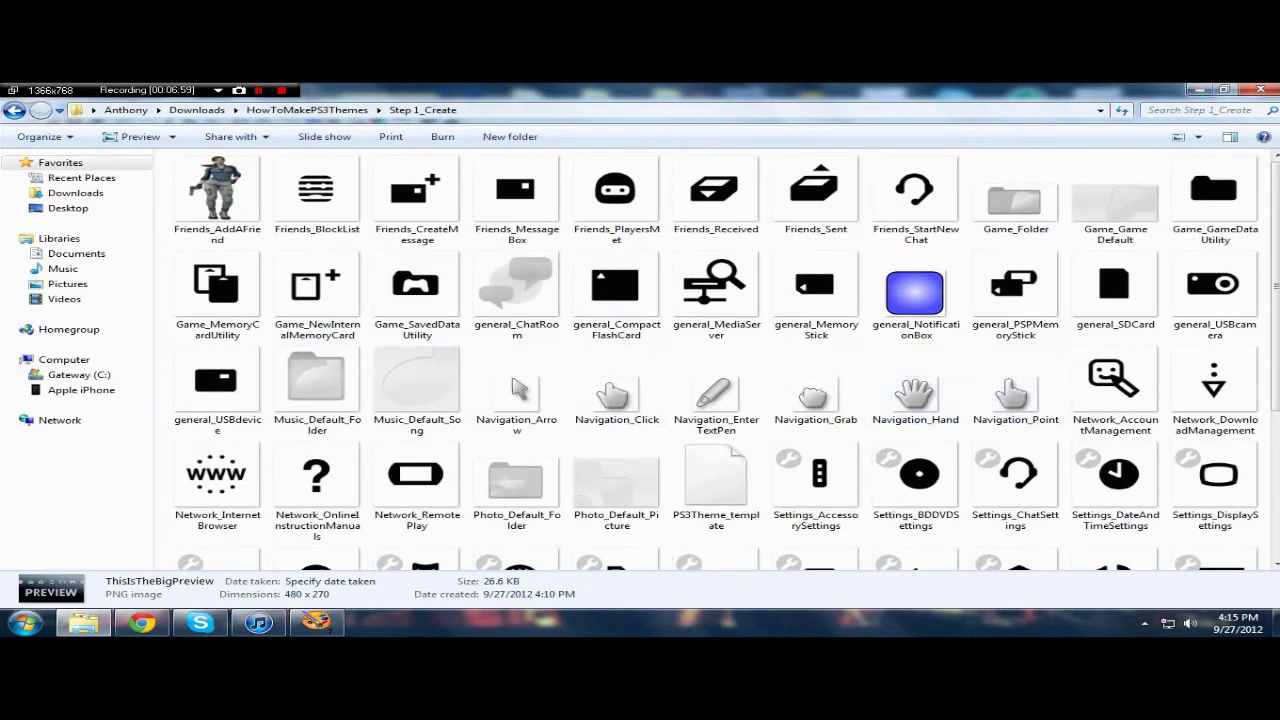
- Close the wallpaper image and Paint Shop Pro, and return to the HowToMakePS3Themes folder in Windows Explorer
{"action": "left_click", "coordinate": [1199, 89]}
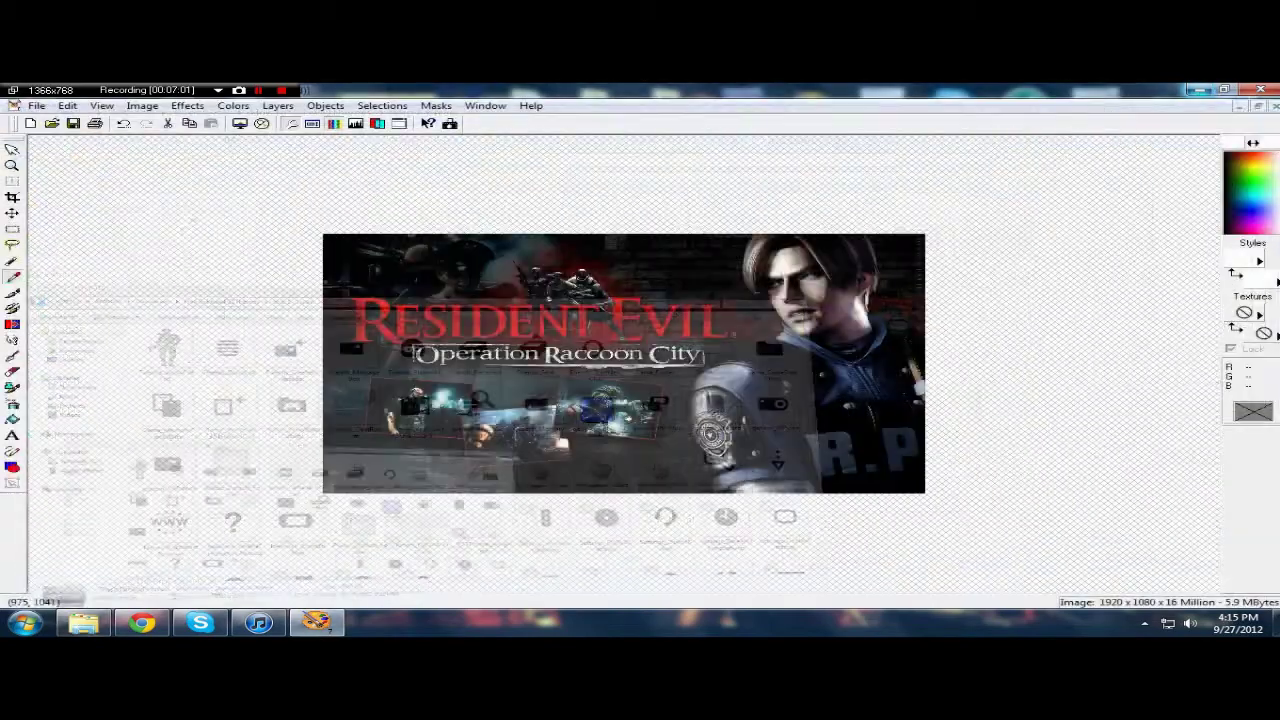
{"action": "left_click", "coordinate": [1259, 105]}
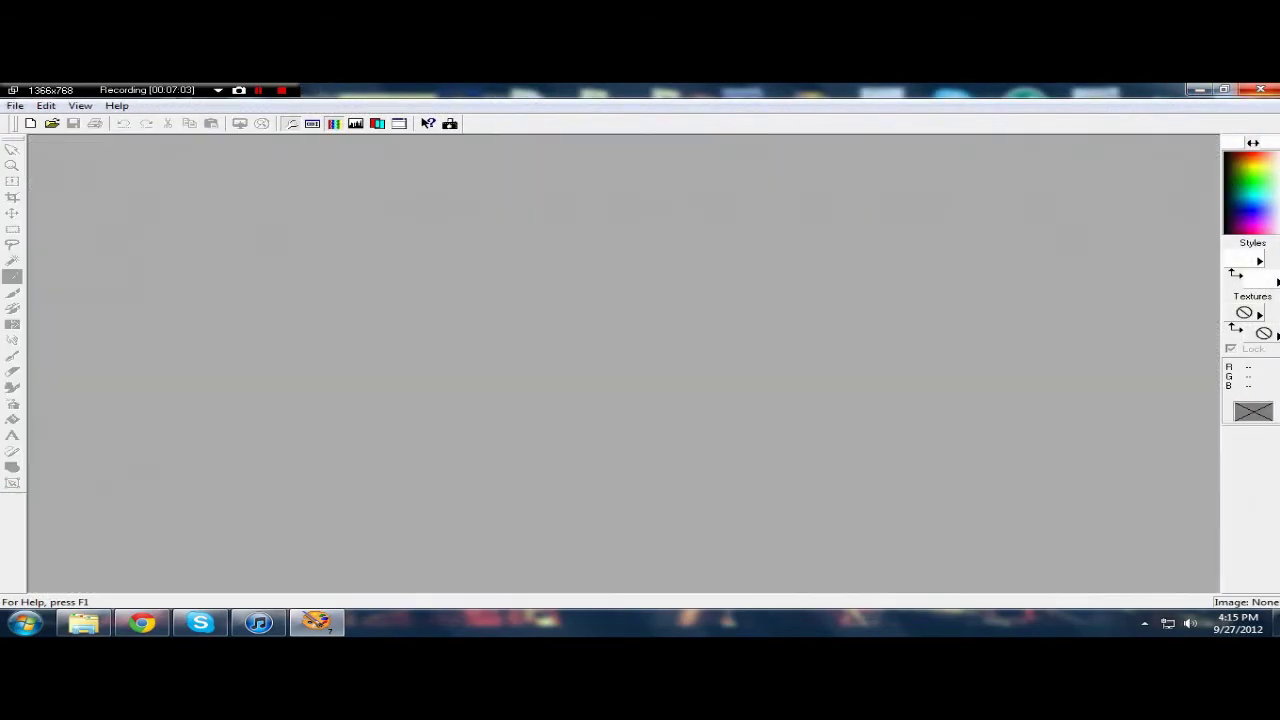
{"action": "left_click", "coordinate": [1262, 89]}
{"action": "left_click", "coordinate": [142, 623]}
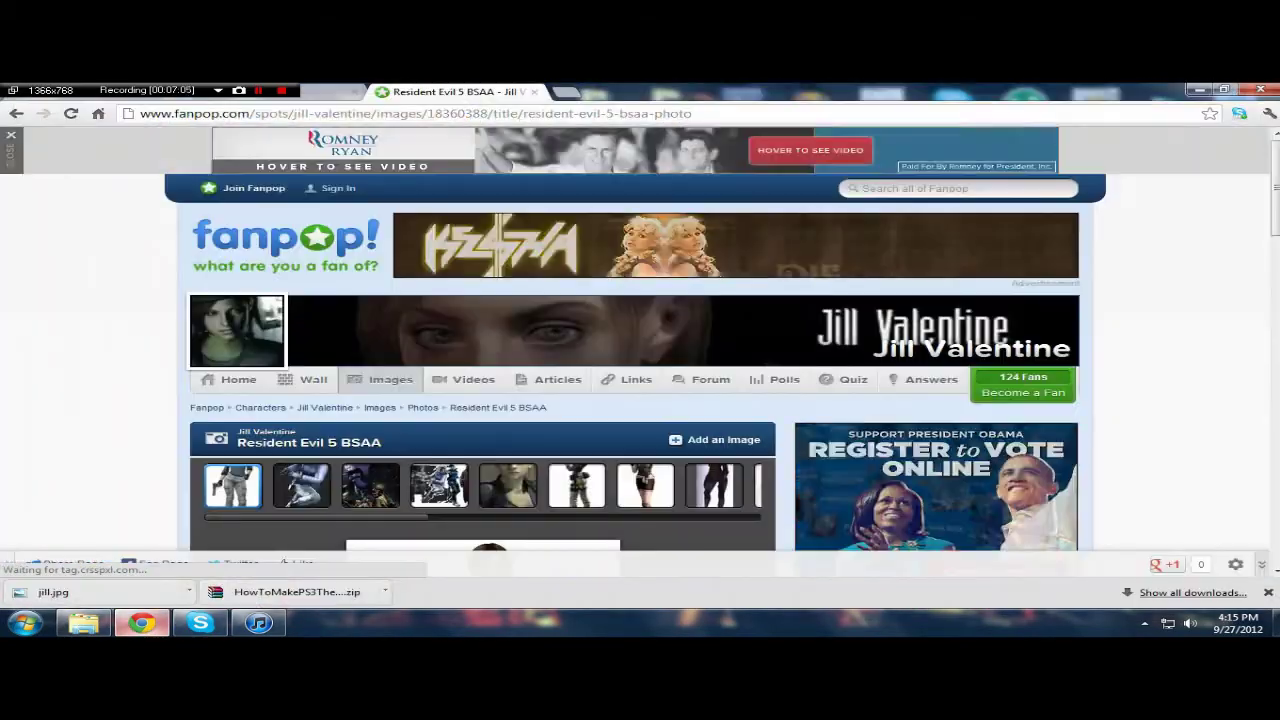
{"action": "left_click", "coordinate": [1199, 89]}
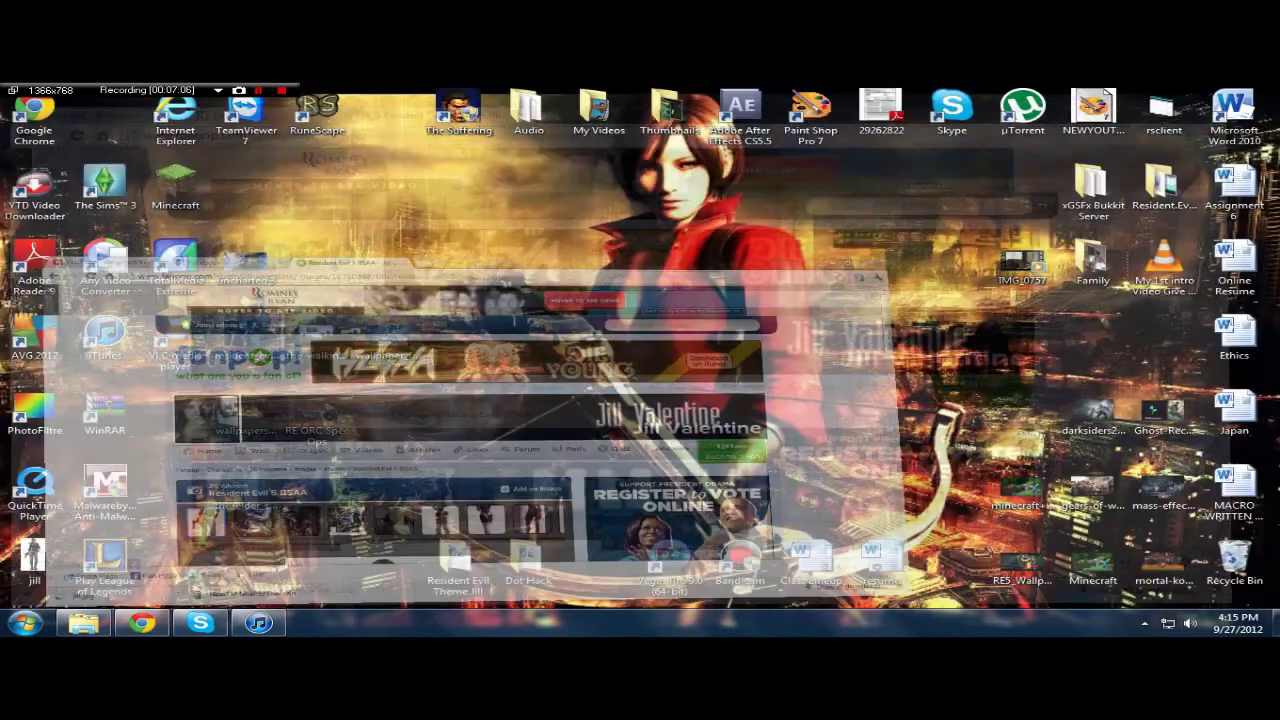
{"action": "left_click", "coordinate": [84, 623]}
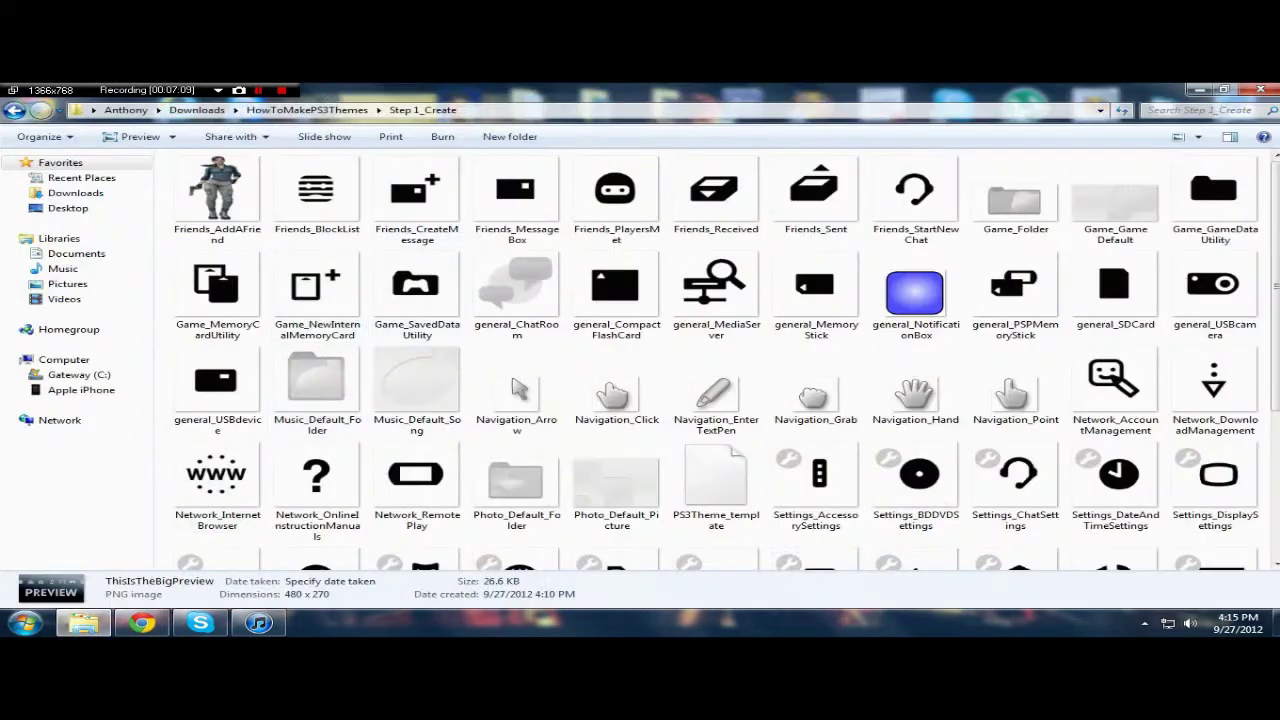
{"action": "left_click", "coordinate": [14, 110]}
{"action": "double_click", "coordinate": [225, 194]}
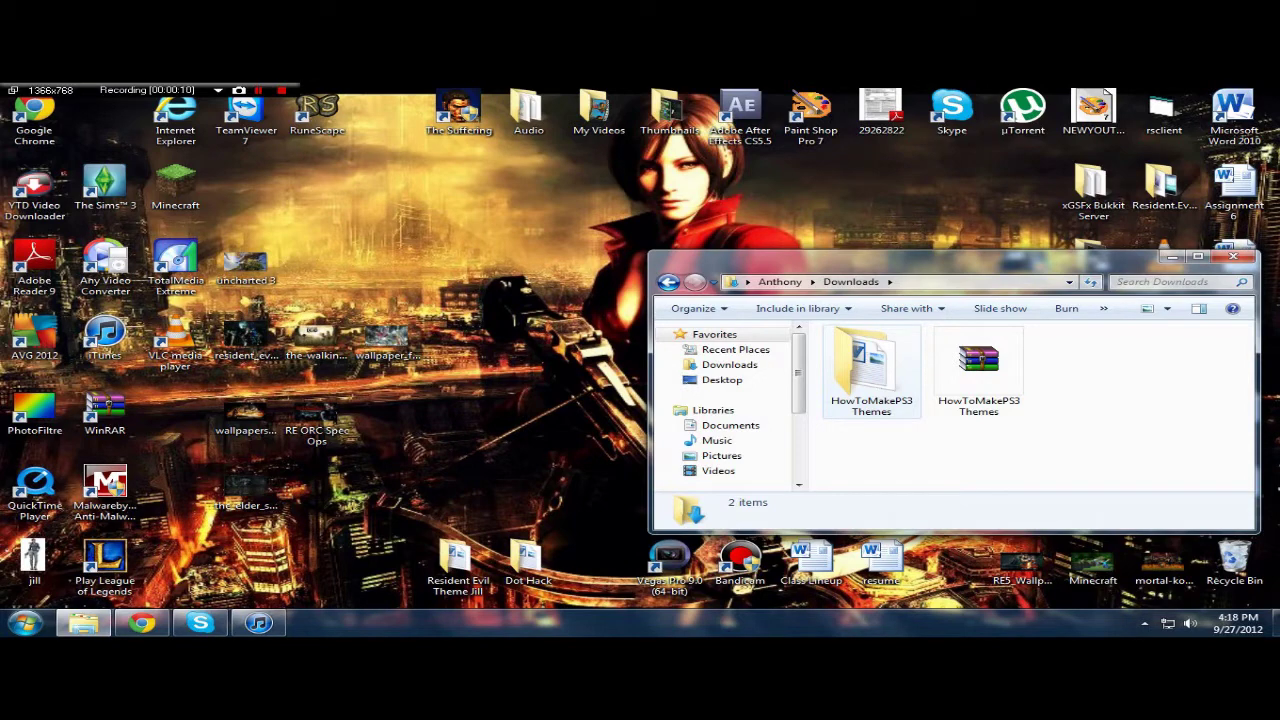
- Open the HowToMakePS3Themes folder in two separate windows and arrange them side by side
{"action": "double_click", "coordinate": [869, 368]}
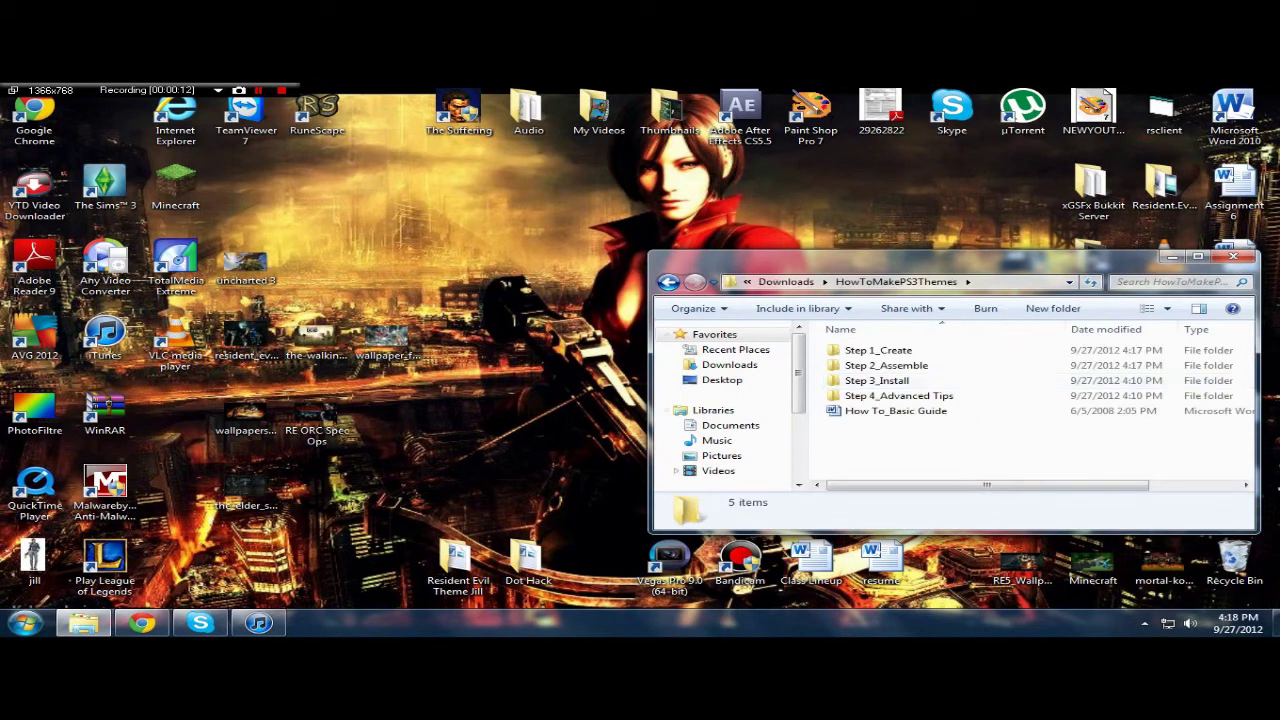
{"action": "left_click", "coordinate": [25, 623]}
{"action": "left_click", "coordinate": [279, 308]}
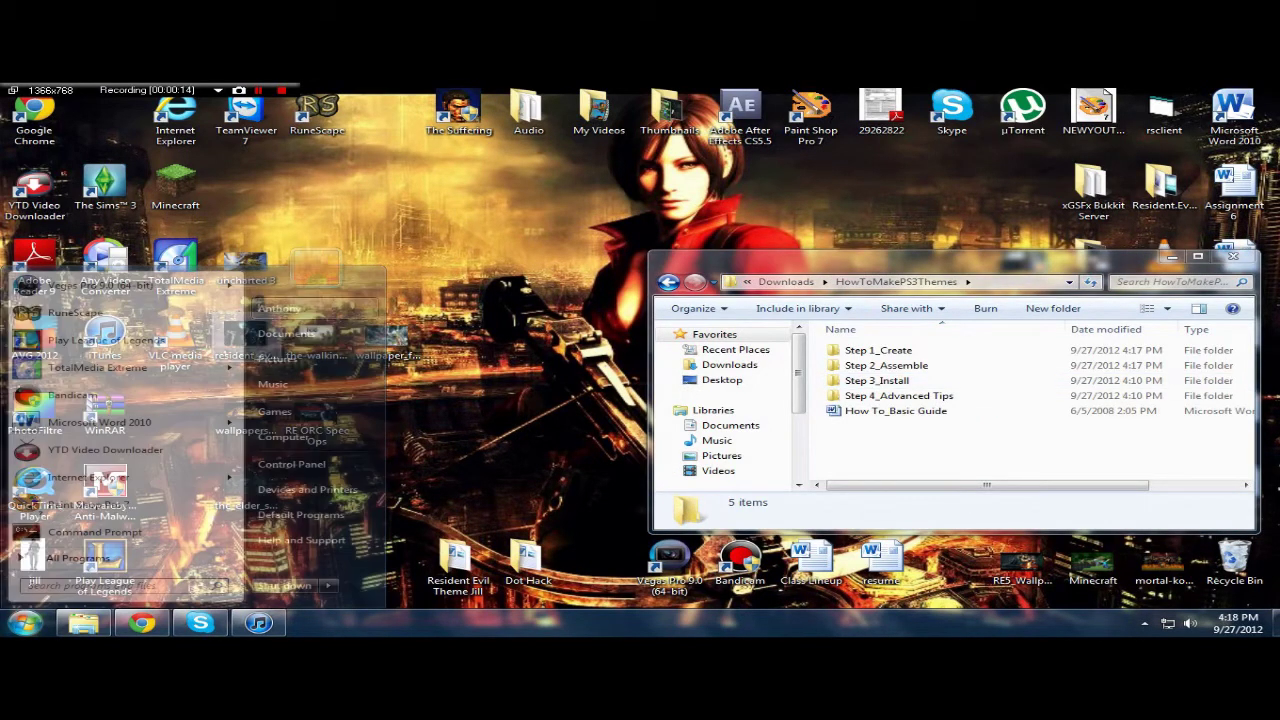
{"action": "double_click", "coordinate": [963, 368]}
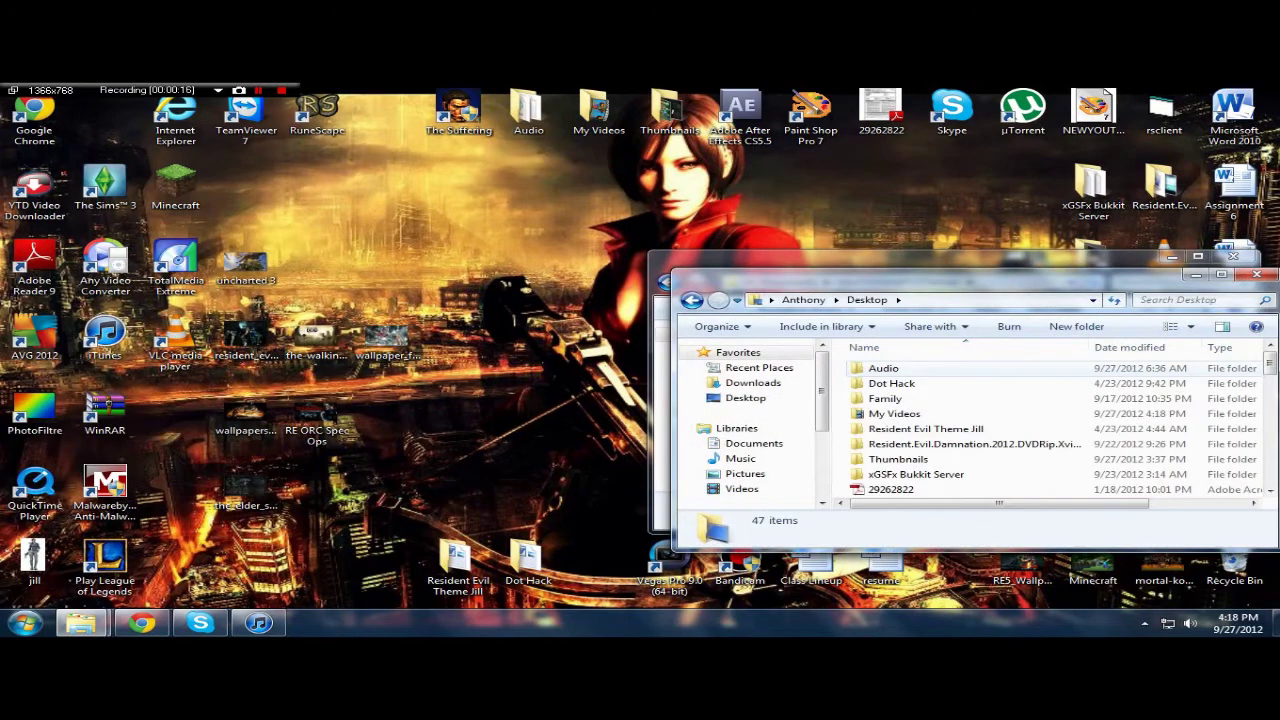
{"action": "left_click", "coordinate": [691, 300]}
{"action": "left_click", "coordinate": [1046, 368]}
{"action": "key", "text": "Return"}
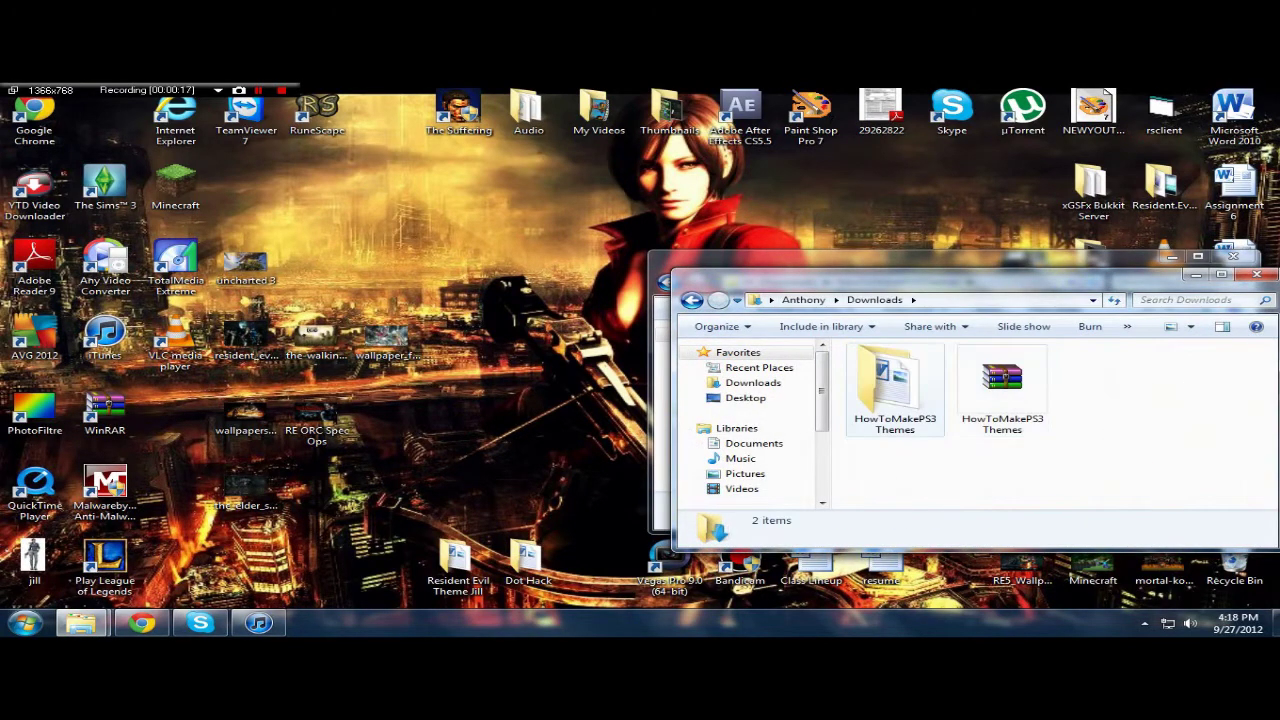
{"action": "key", "text": "Down"}
{"action": "key", "text": "Return"}
{"action": "left_click_drag", "start_coordinate": [970, 275], "coordinate": [0, 274]}
{"action": "left_click_drag", "start_coordinate": [930, 257], "coordinate": [1279, 257]}
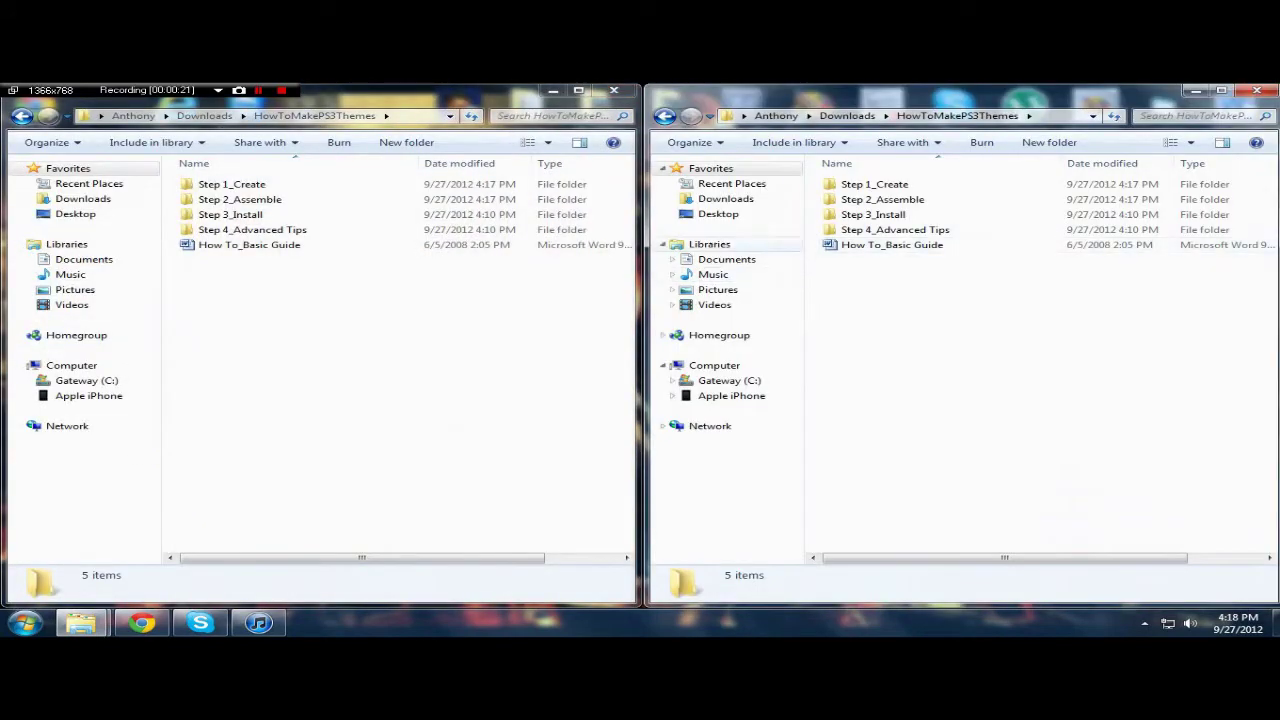
- Show the Step 1_Create folder in one window and the Step 2_Assemble folder in the other
{"action": "double_click", "coordinate": [875, 185]}
{"action": "key", "text": "alt+Tab"}
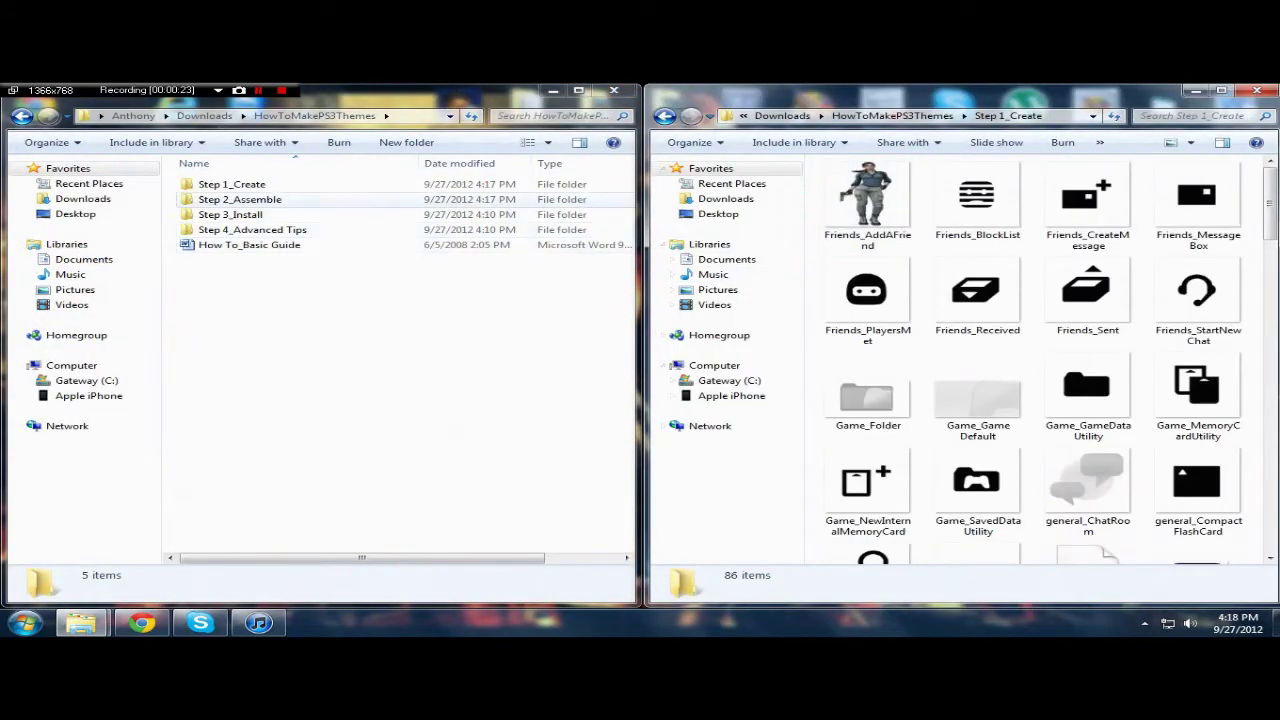
{"action": "key", "text": "Down"}
{"action": "key", "text": "Return"}
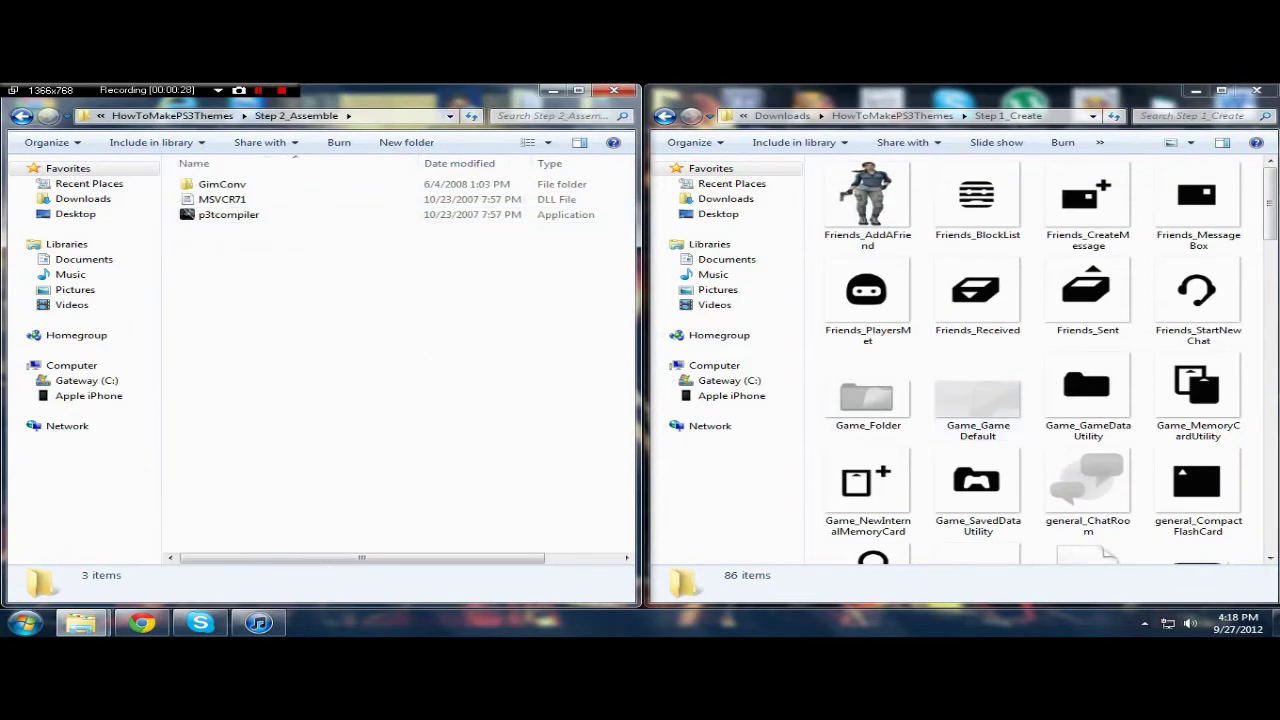
- Compile the theme by dropping the PS3Theme_template XML file from Step 1_Create onto p3tcompiler, and dismiss the finished console
{"action": "scroll", "coordinate": [1040, 360], "scroll_direction": "down", "scroll_amount": 5}
{"action": "scroll", "coordinate": [1050, 360], "scroll_direction": "down", "scroll_amount": 5}
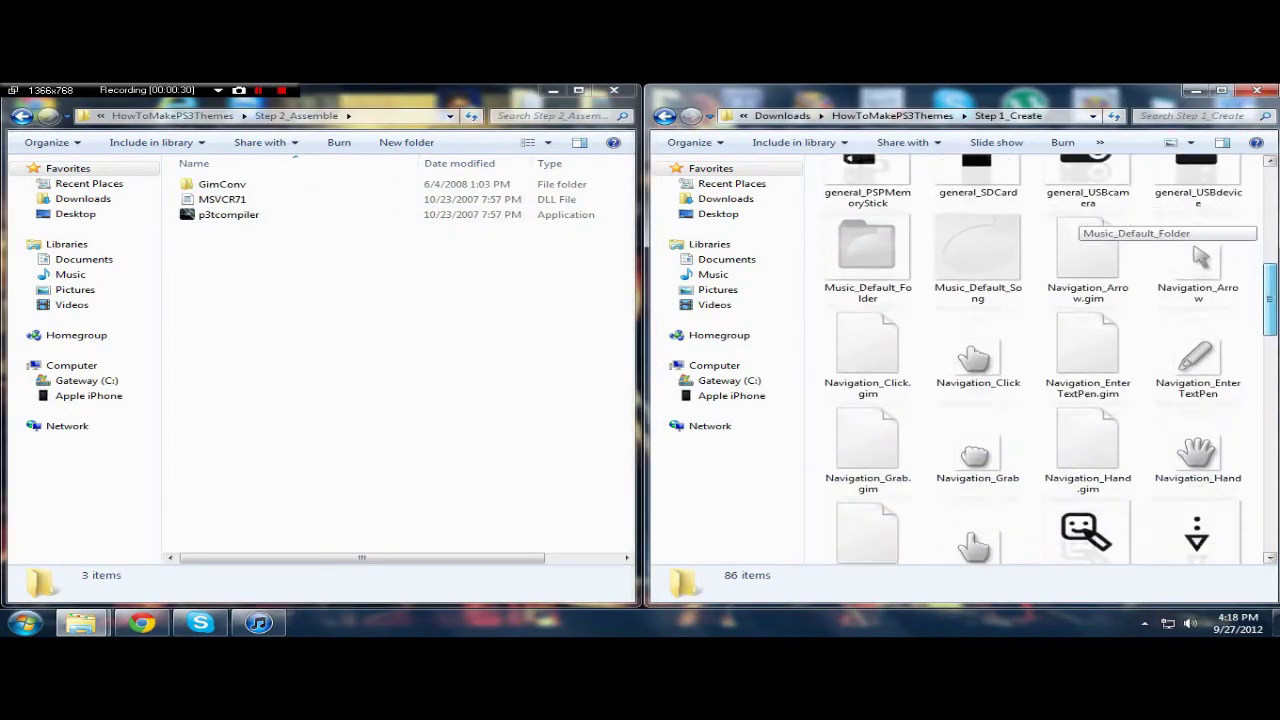
{"action": "scroll", "coordinate": [975, 240], "scroll_direction": "down", "scroll_amount": 2}
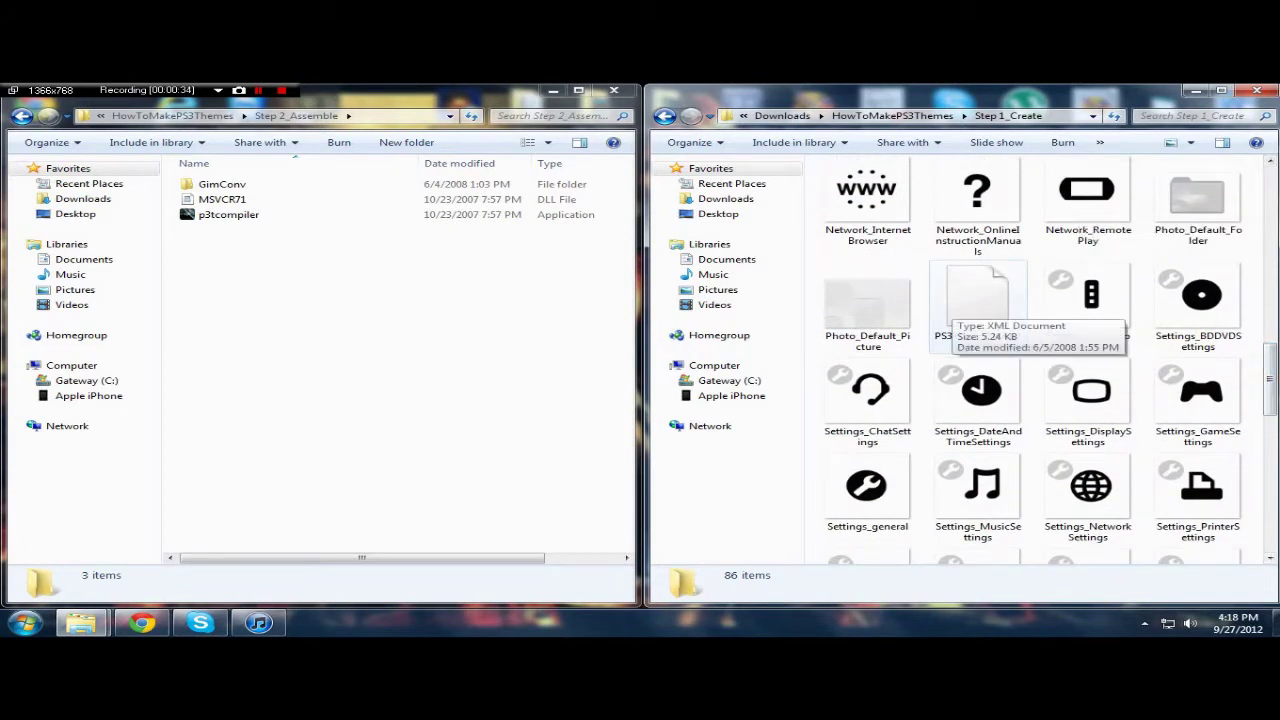
{"action": "left_click_drag", "start_coordinate": [978, 300], "coordinate": [265, 218]}
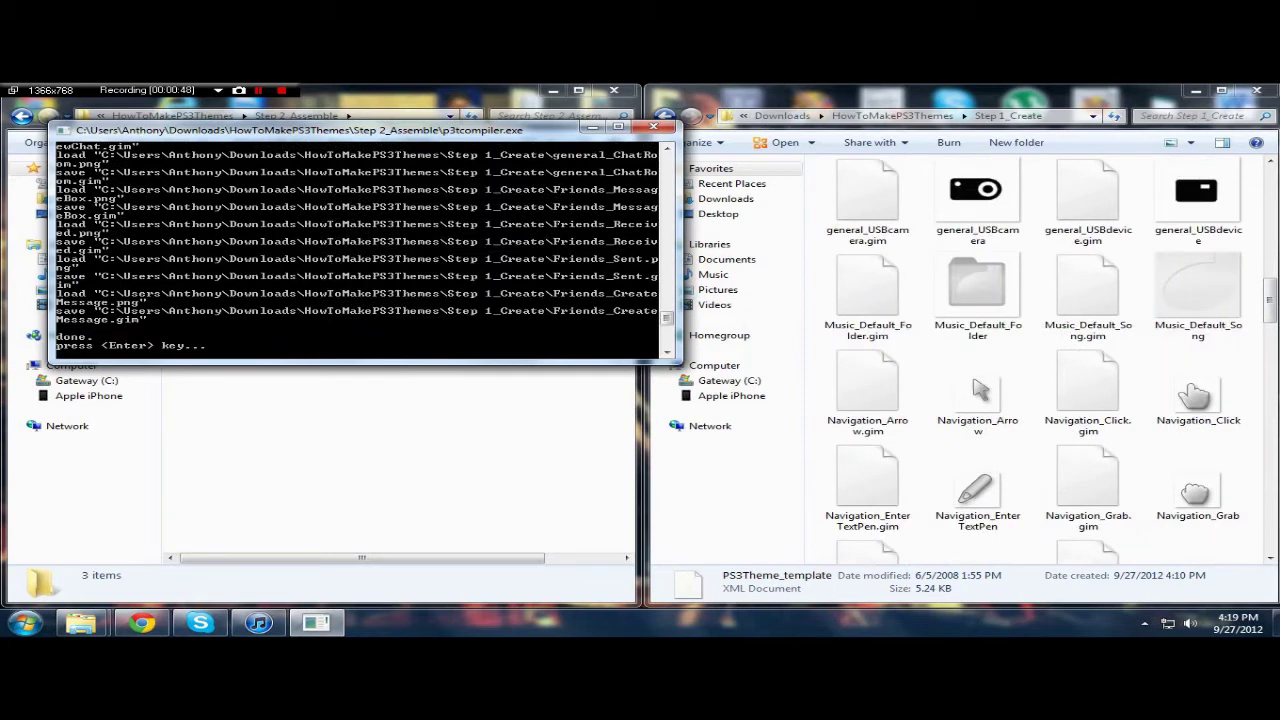
{"action": "key", "text": "Return"}
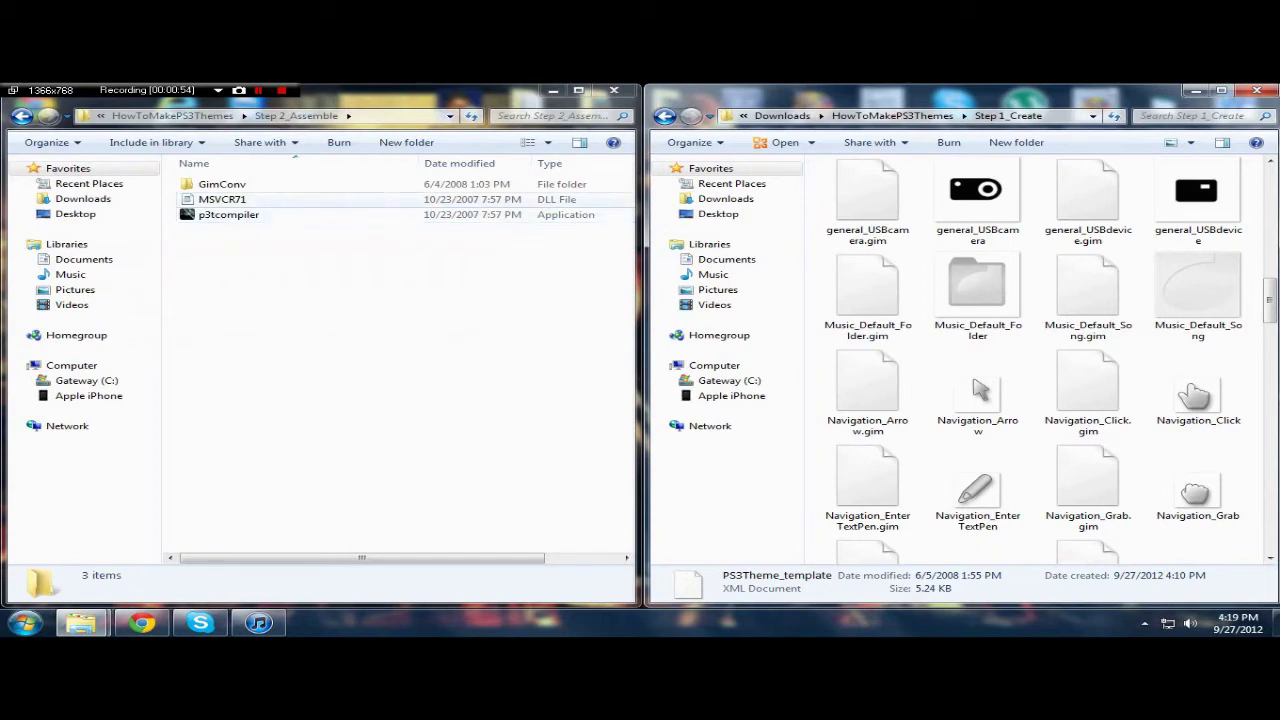
- Close the window used for Step 2_Assemble and locate the compiled PS3Theme_template.p3t in the Step 1_Create folder
{"action": "left_click", "coordinate": [22, 116]}
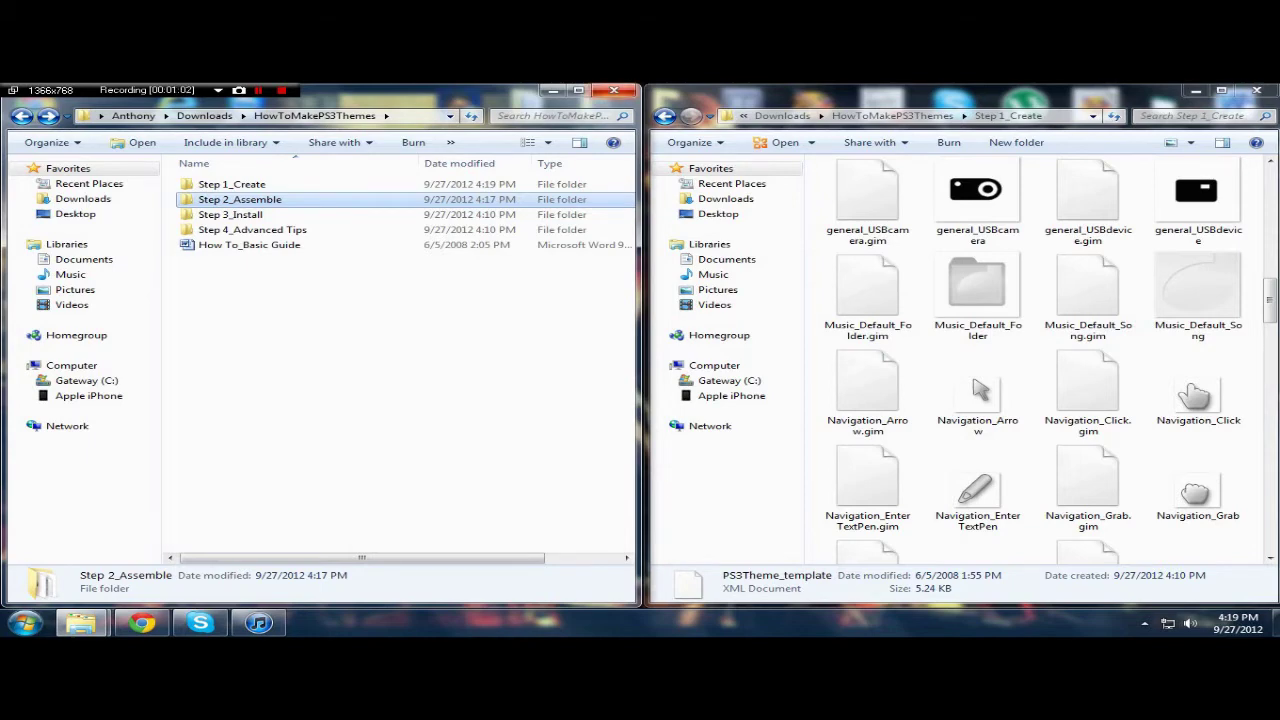
{"action": "left_click", "coordinate": [613, 90]}
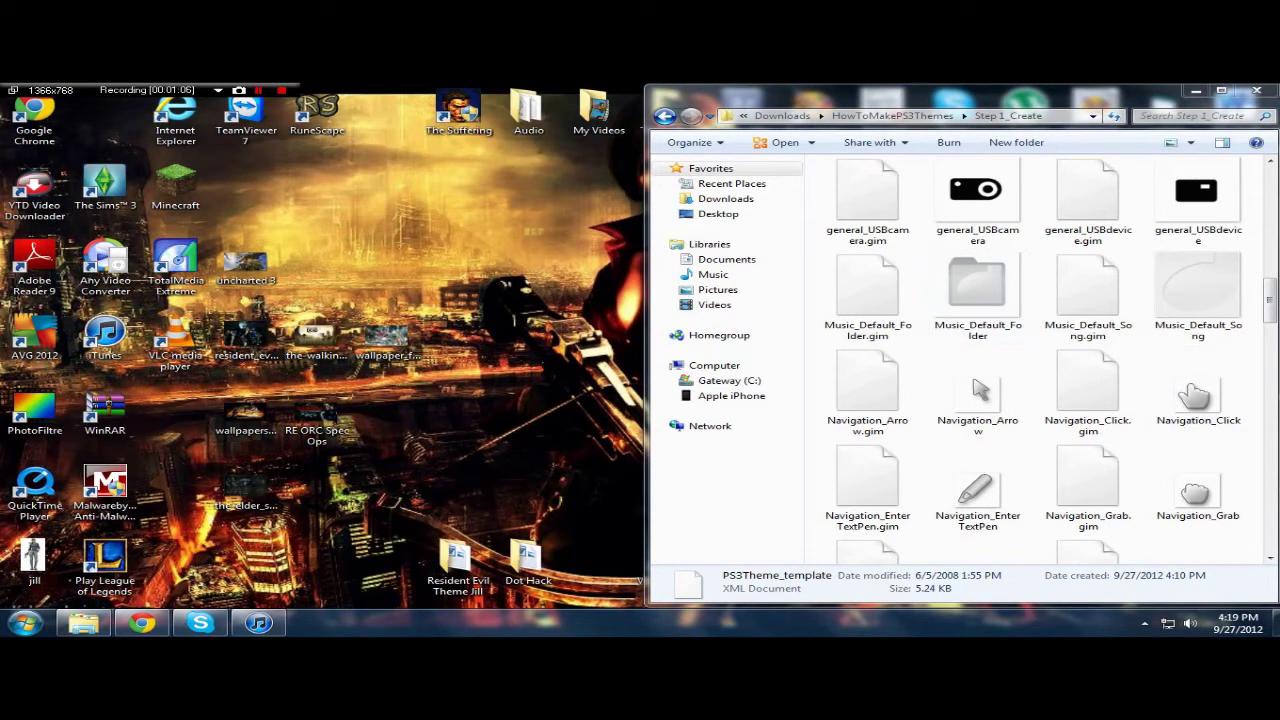
{"action": "scroll", "coordinate": [1040, 360], "scroll_direction": "down", "scroll_amount": 10}
{"action": "scroll", "coordinate": [1080, 300], "scroll_direction": "down", "scroll_amount": 5}
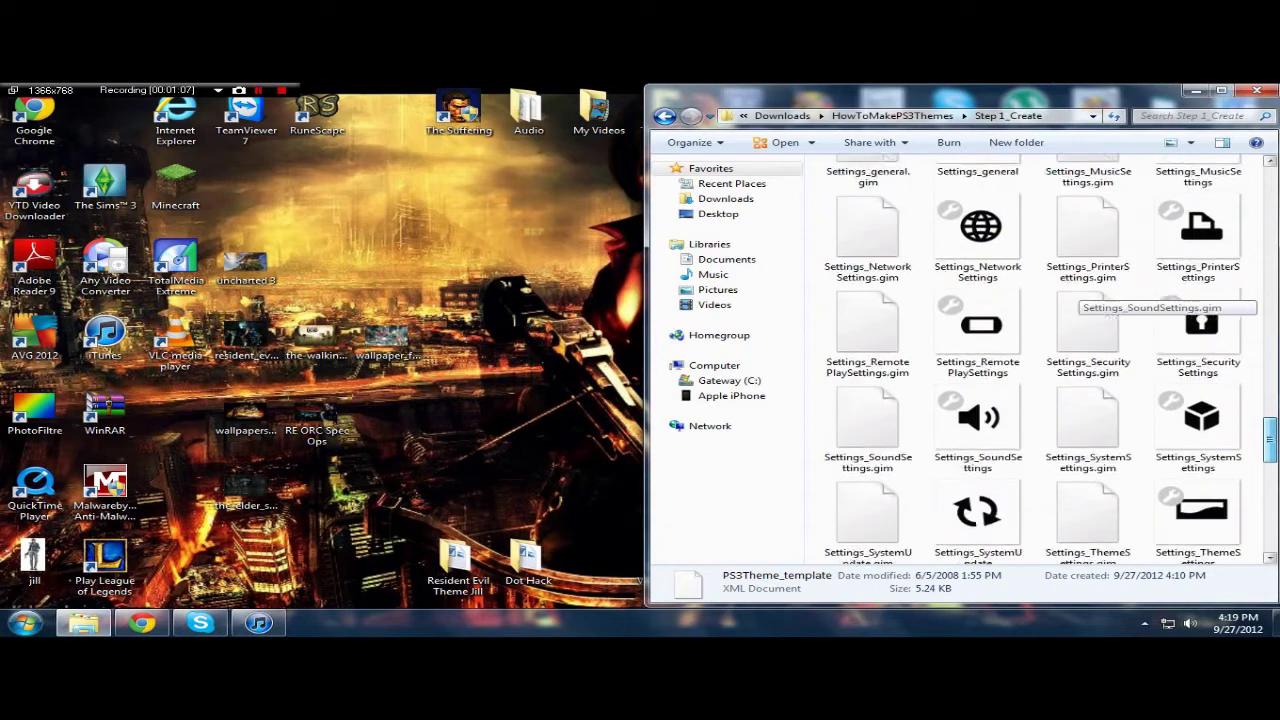
{"action": "scroll", "coordinate": [1080, 300], "scroll_direction": "up", "scroll_amount": 8}
{"action": "scroll", "coordinate": [1085, 295], "scroll_direction": "up", "scroll_amount": 1}
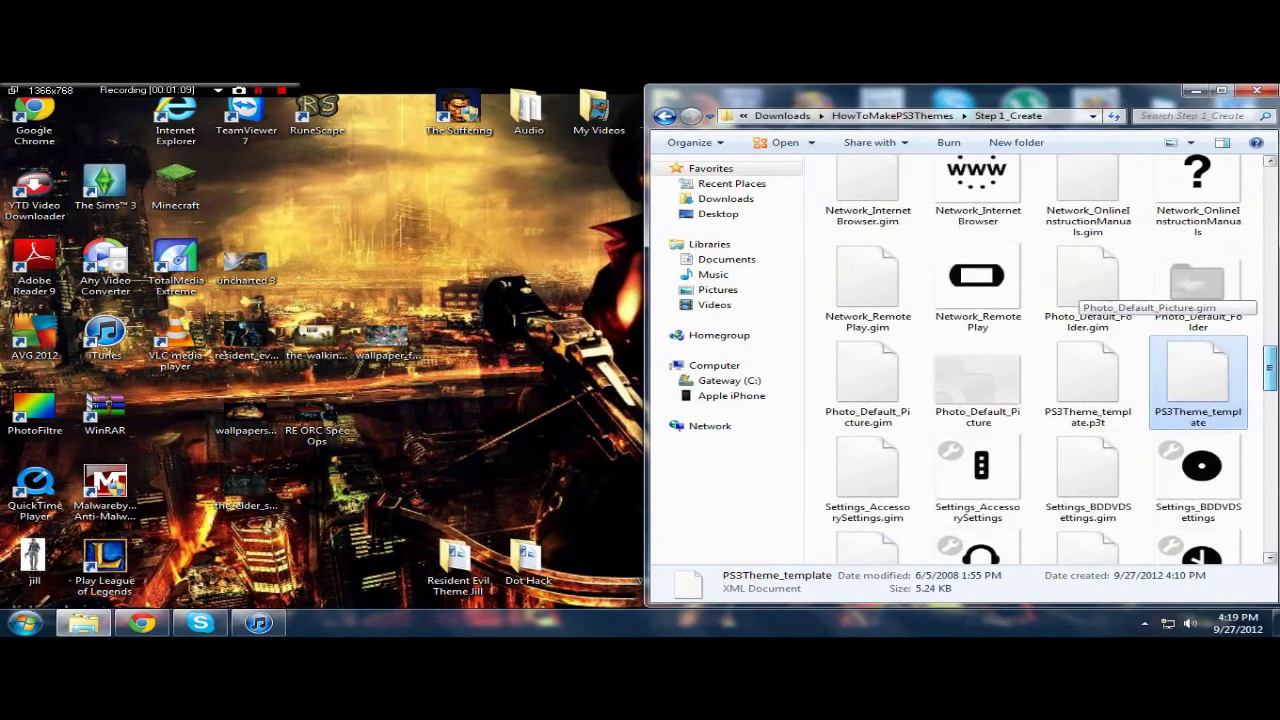
{"action": "left_click", "coordinate": [1088, 385]}
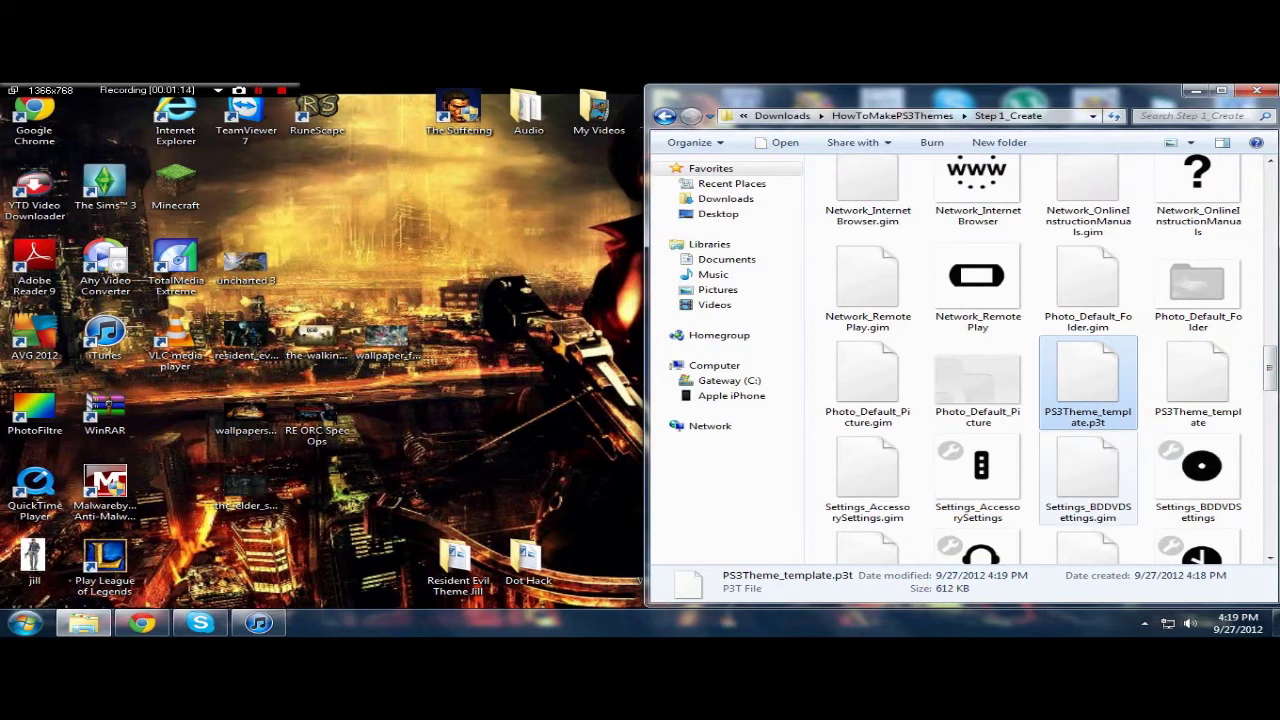
- Move both the PS3Theme_template.p3t file and the PS3Theme_template XML file from Step 1_Create to the desktop
{"action": "left_click", "coordinate": [1198, 385]}
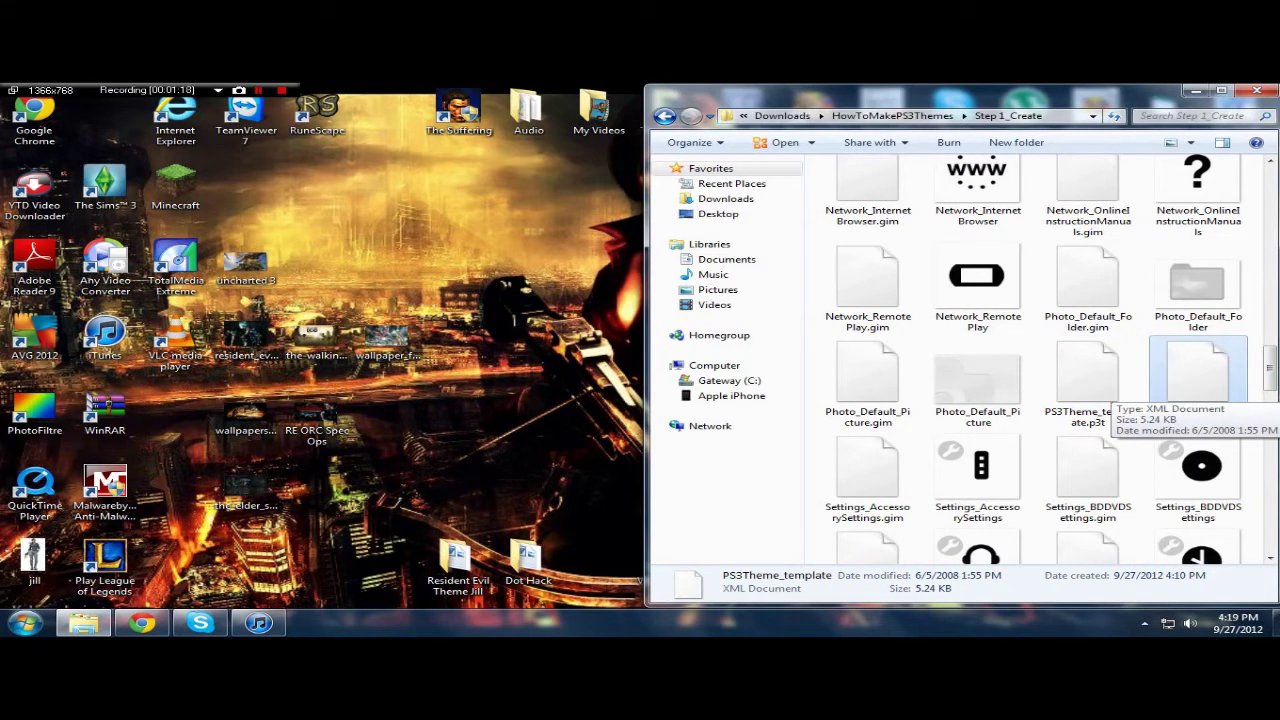
{"action": "left_click", "coordinate": [1092, 386]}
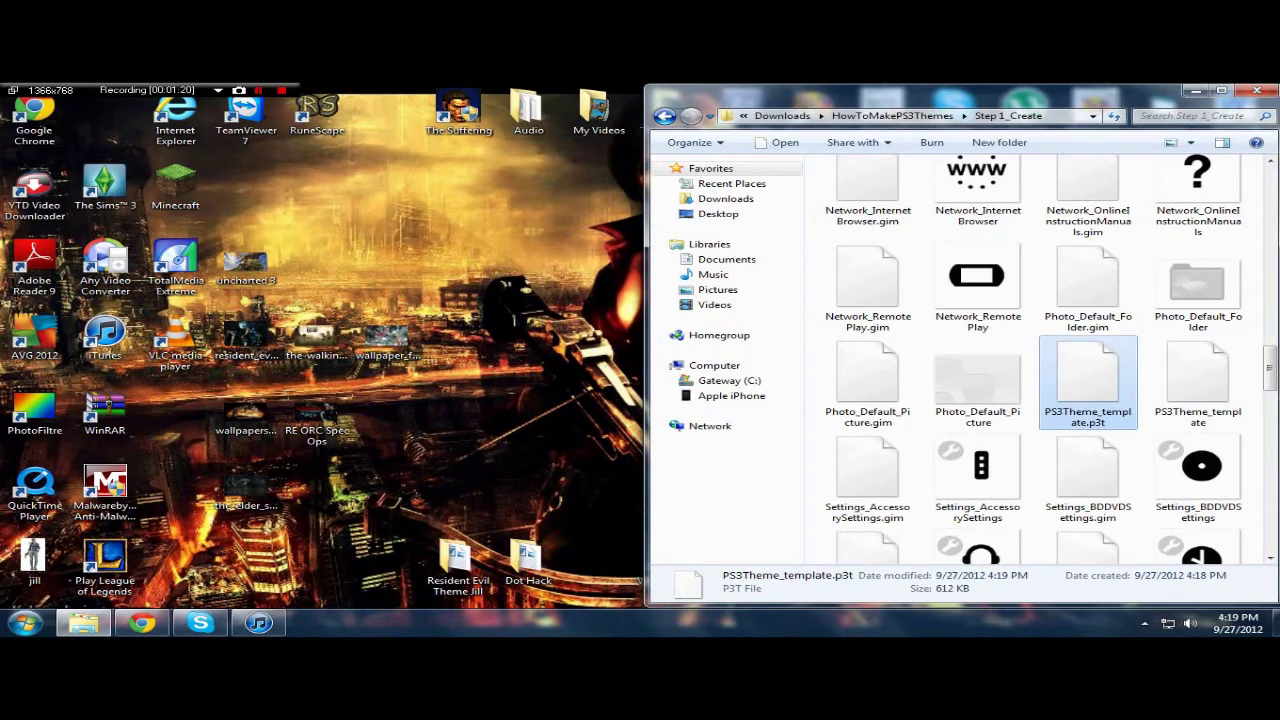
{"action": "left_click", "coordinate": [1198, 385], "text": "ctrl"}
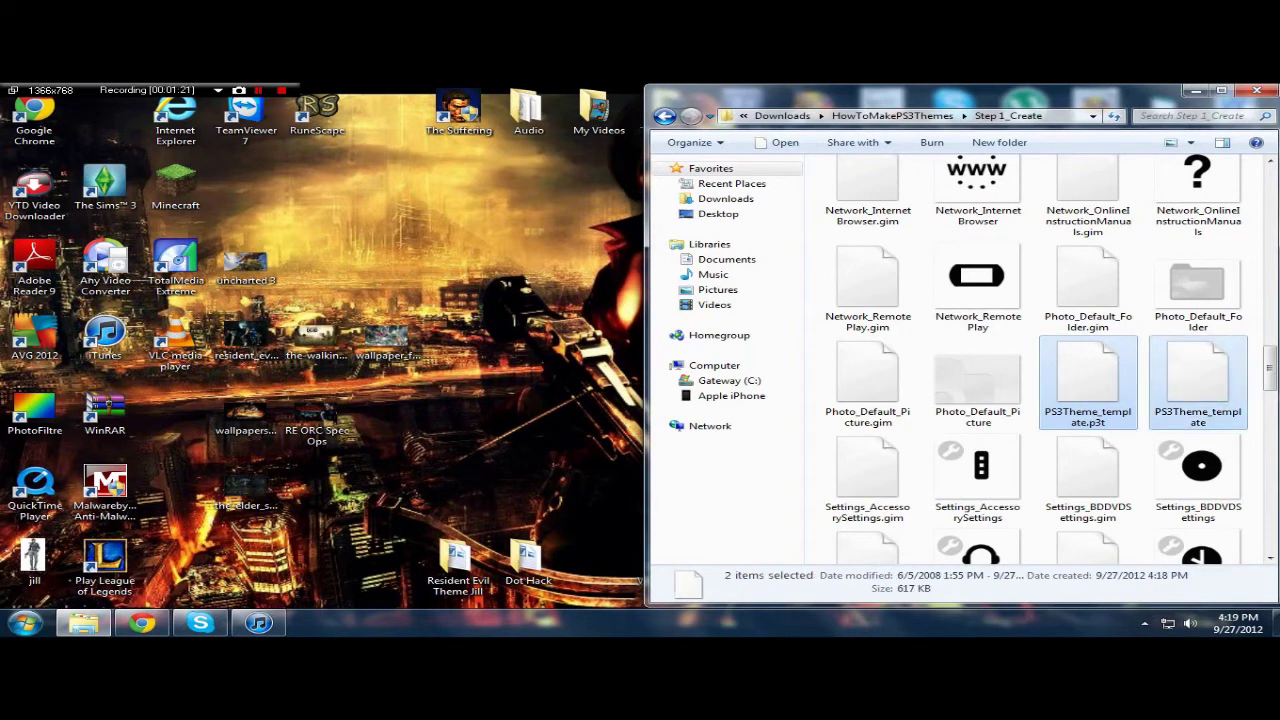
{"action": "left_click_drag", "start_coordinate": [1198, 385], "coordinate": [555, 340]}
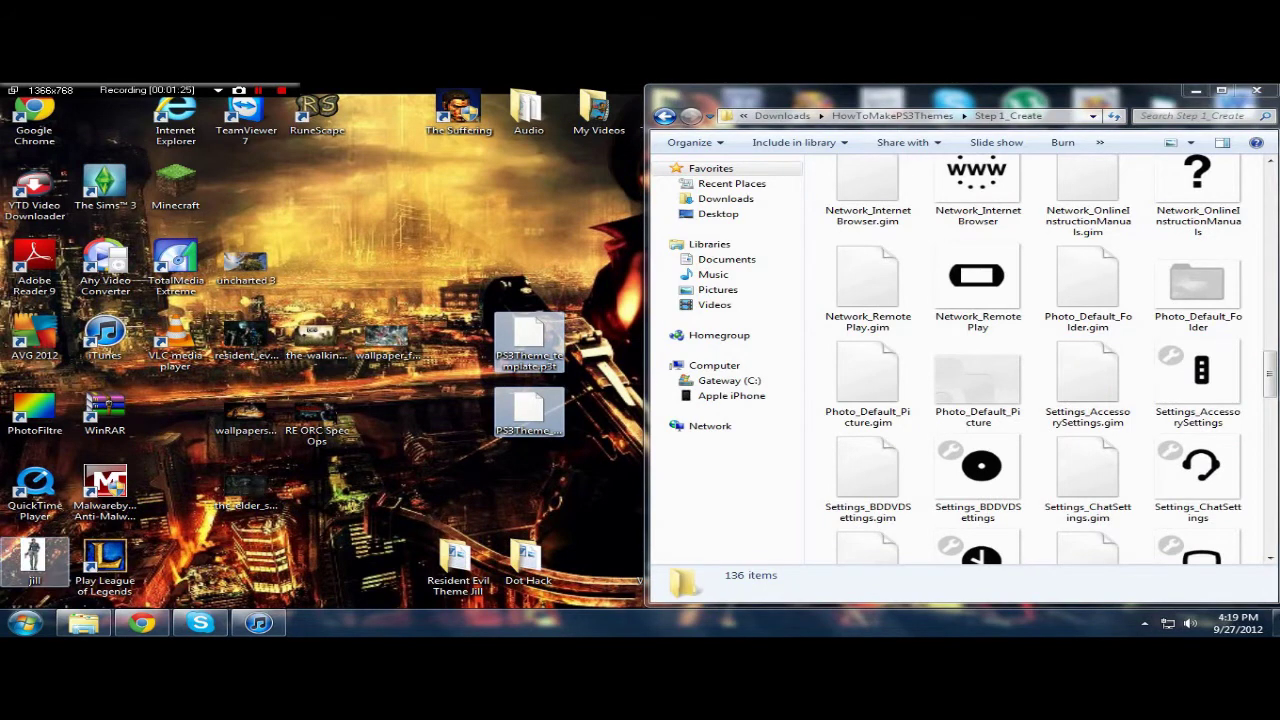
- Open the THEME folder inside the PS3 folder on Removable Disk (I:), keeping the desktop files accessible
{"action": "mouse_move", "coordinate": [258, 623]}
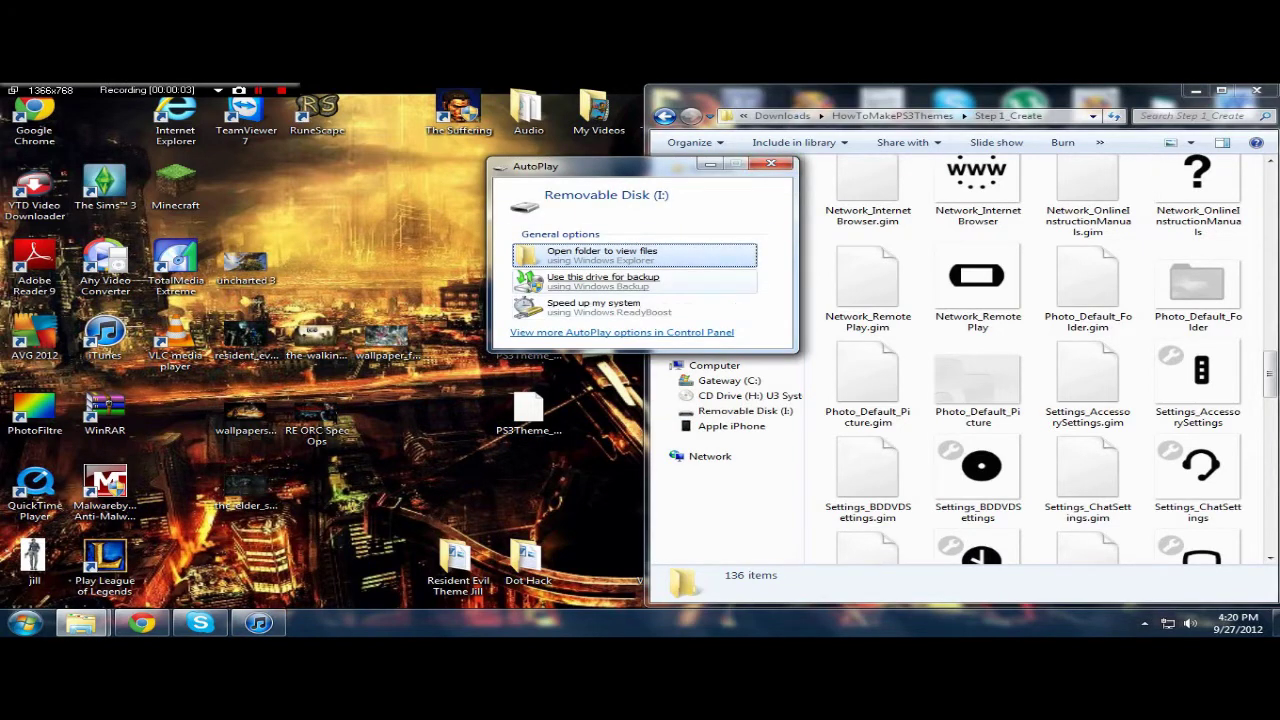
{"action": "left_click", "coordinate": [601, 256]}
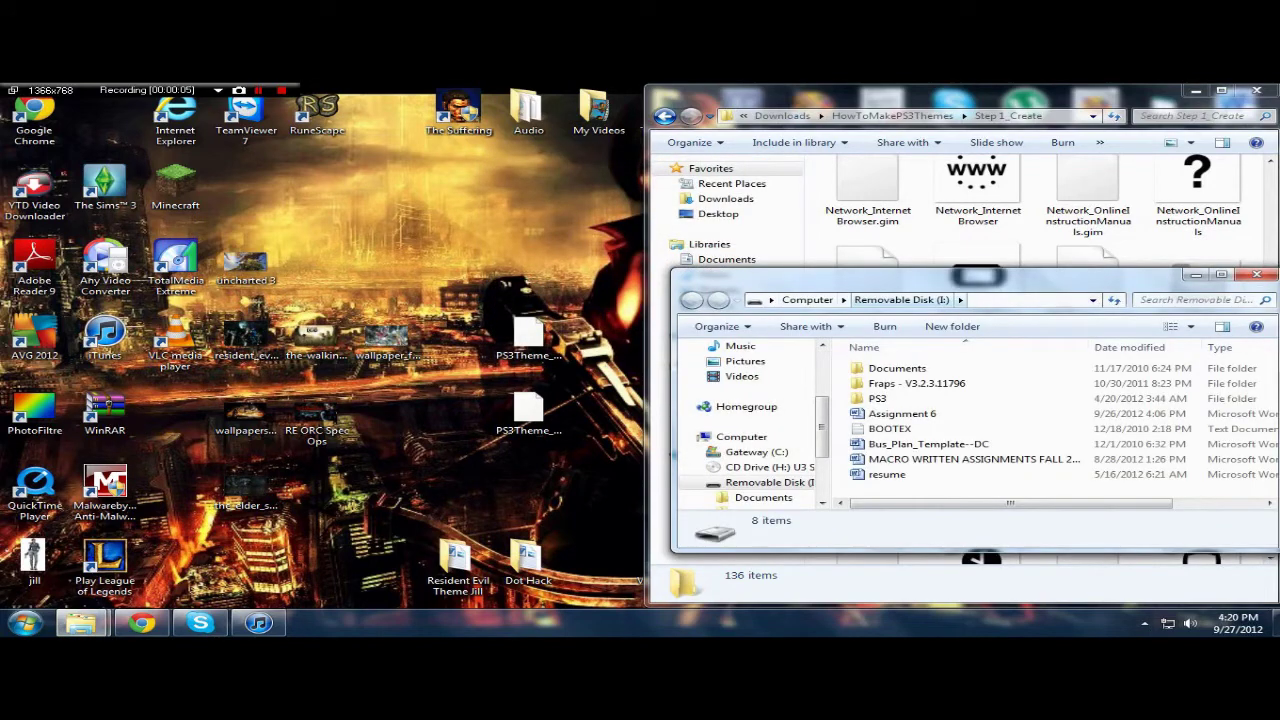
{"action": "left_click_drag", "start_coordinate": [973, 277], "coordinate": [940, 182]}
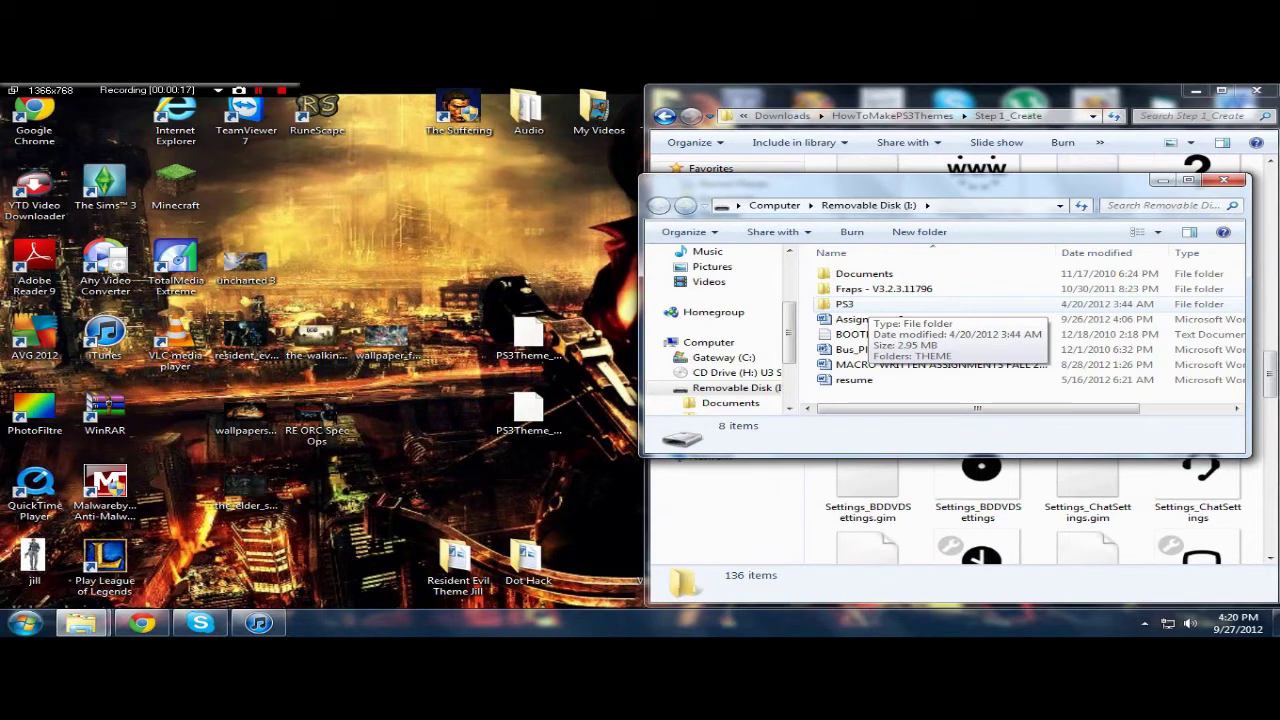
{"action": "double_click", "coordinate": [850, 305]}
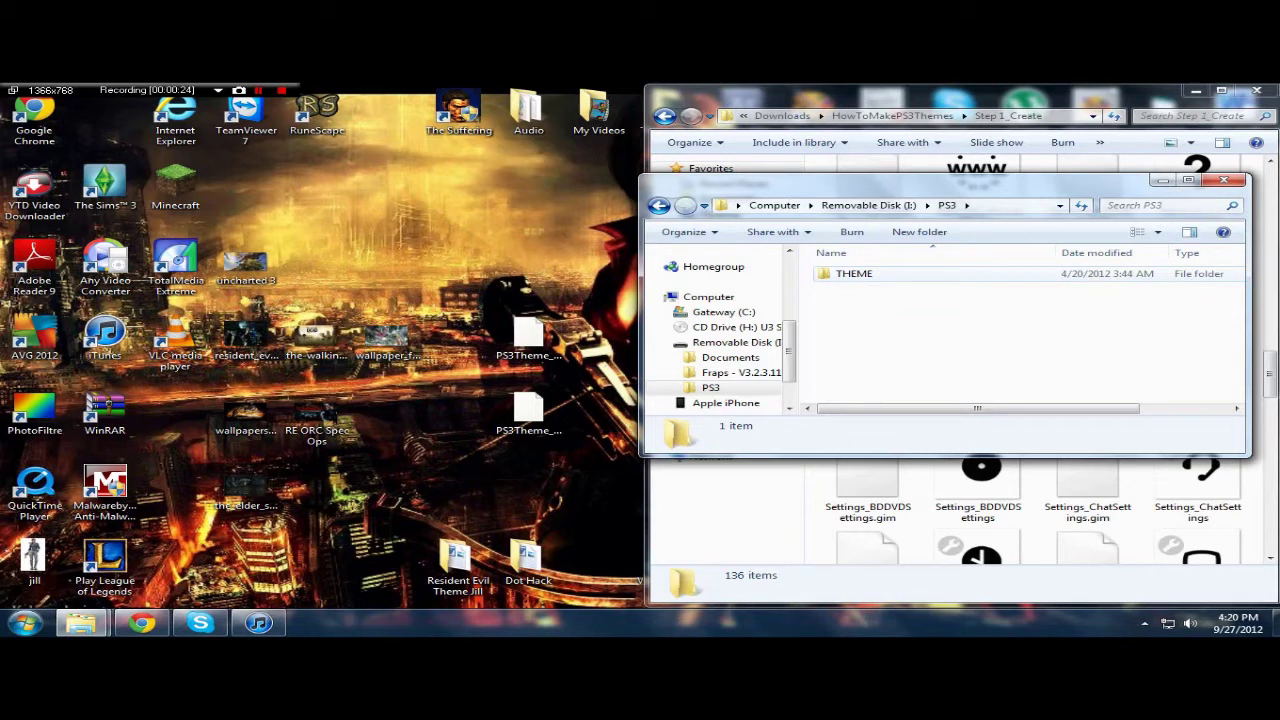
{"action": "double_click", "coordinate": [854, 274]}
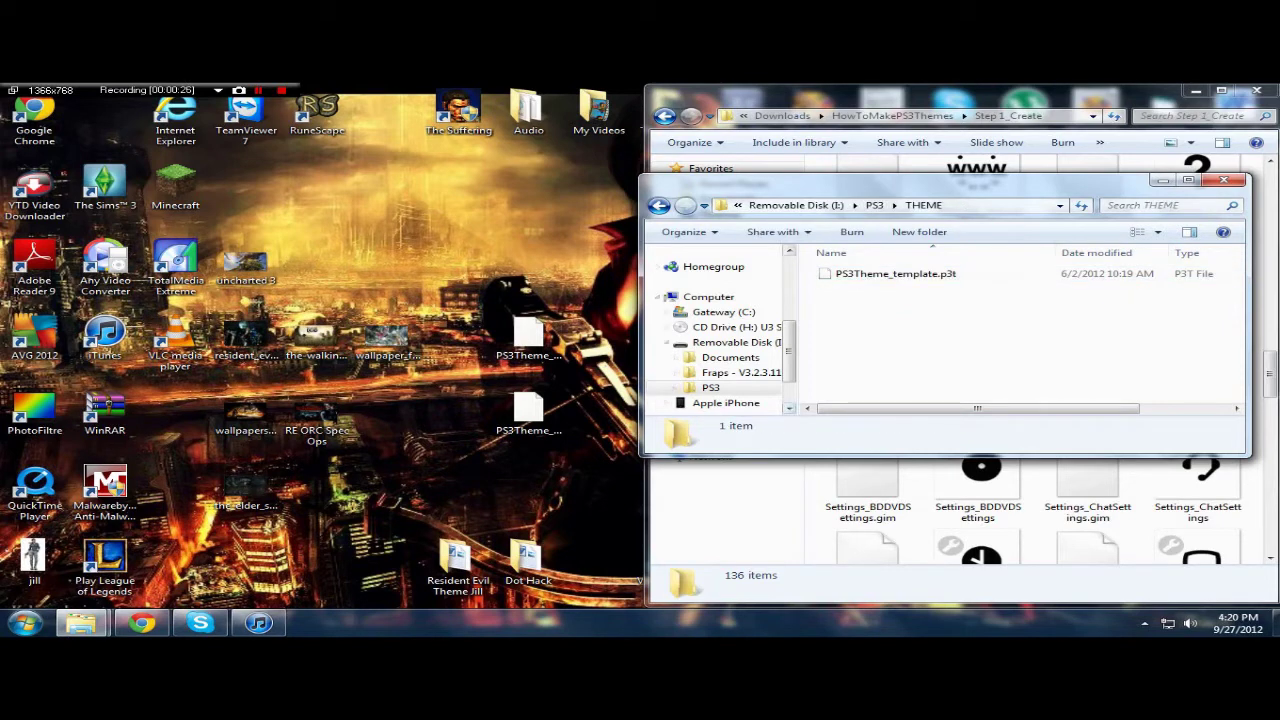
- Replace the old PS3Theme_template.p3t in the USB drive's THEME folder with the newly compiled PS3Theme_template.p3t from the desktop
{"action": "left_click", "coordinate": [529, 410]}
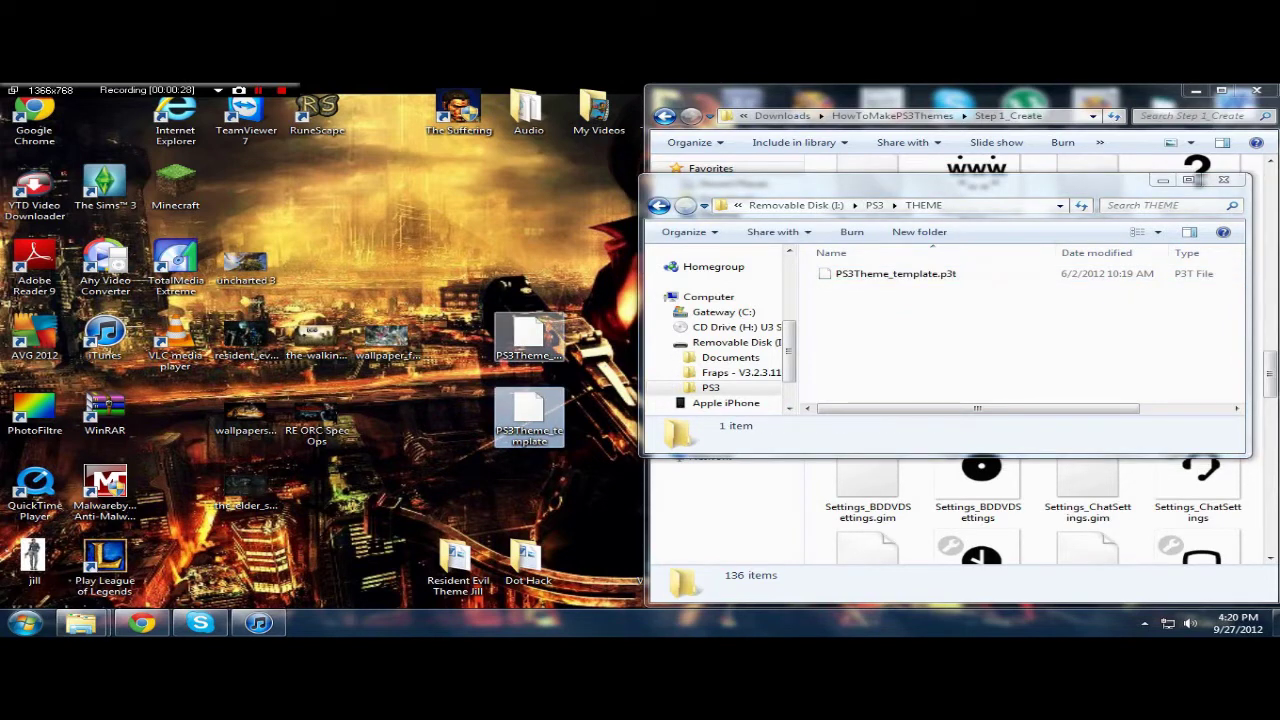
{"action": "left_click", "coordinate": [529, 336]}
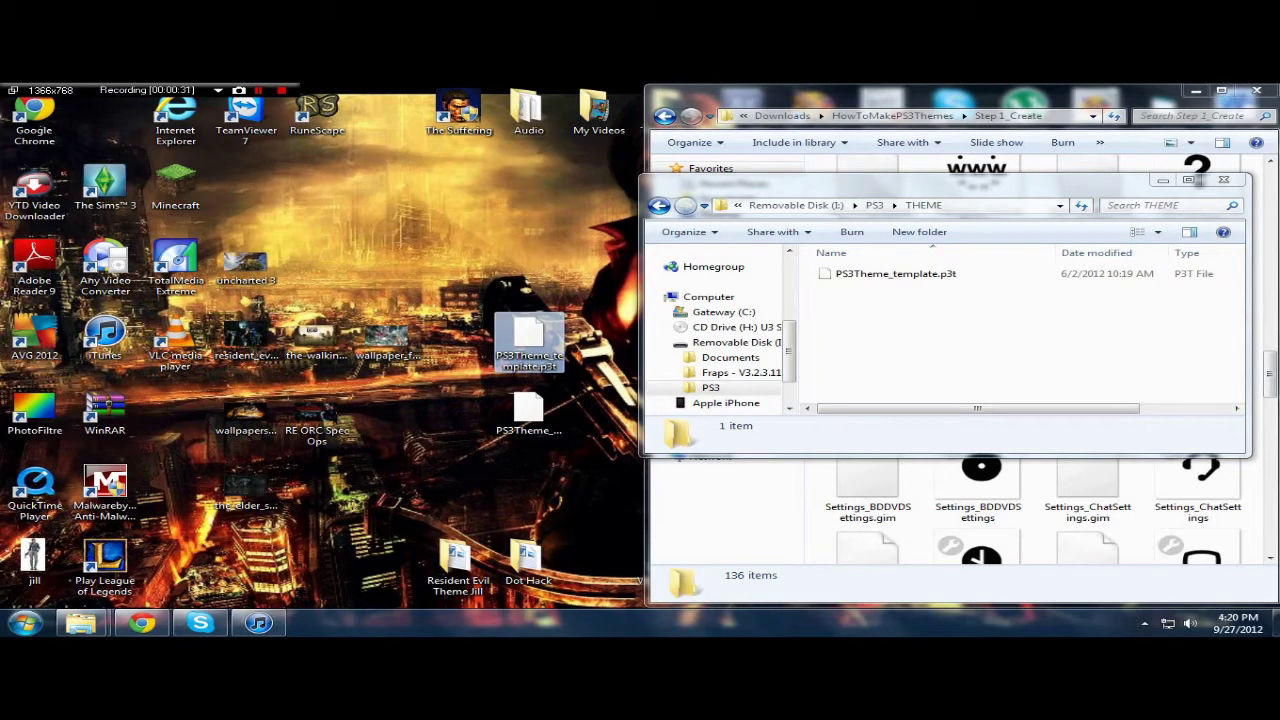
{"action": "mouse_move", "coordinate": [529, 336]}
{"action": "left_mouse_down"}
{"action": "mouse_move", "coordinate": [549, 340]}
{"action": "mouse_move", "coordinate": [531, 337]}
{"action": "left_mouse_up"}
{"action": "left_click", "coordinate": [896, 274]}
{"action": "right_click", "coordinate": [931, 273]}
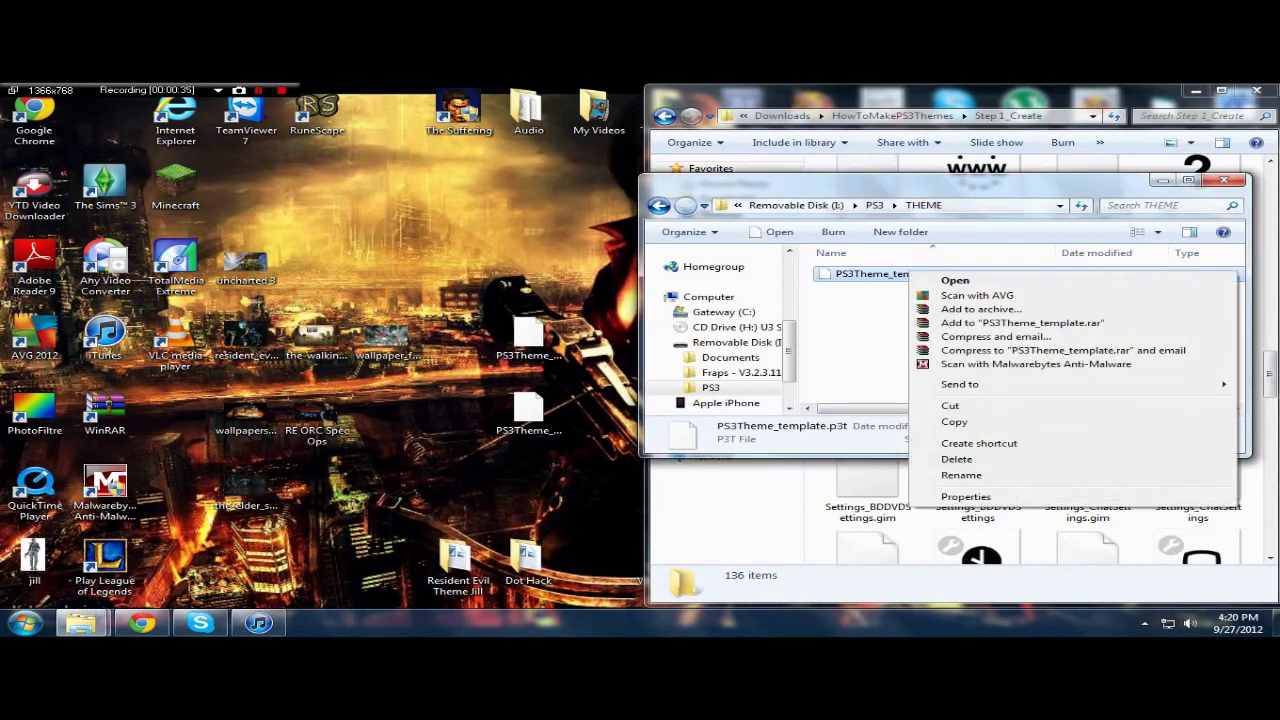
{"action": "left_click", "coordinate": [960, 460]}
{"action": "key", "text": "Return"}
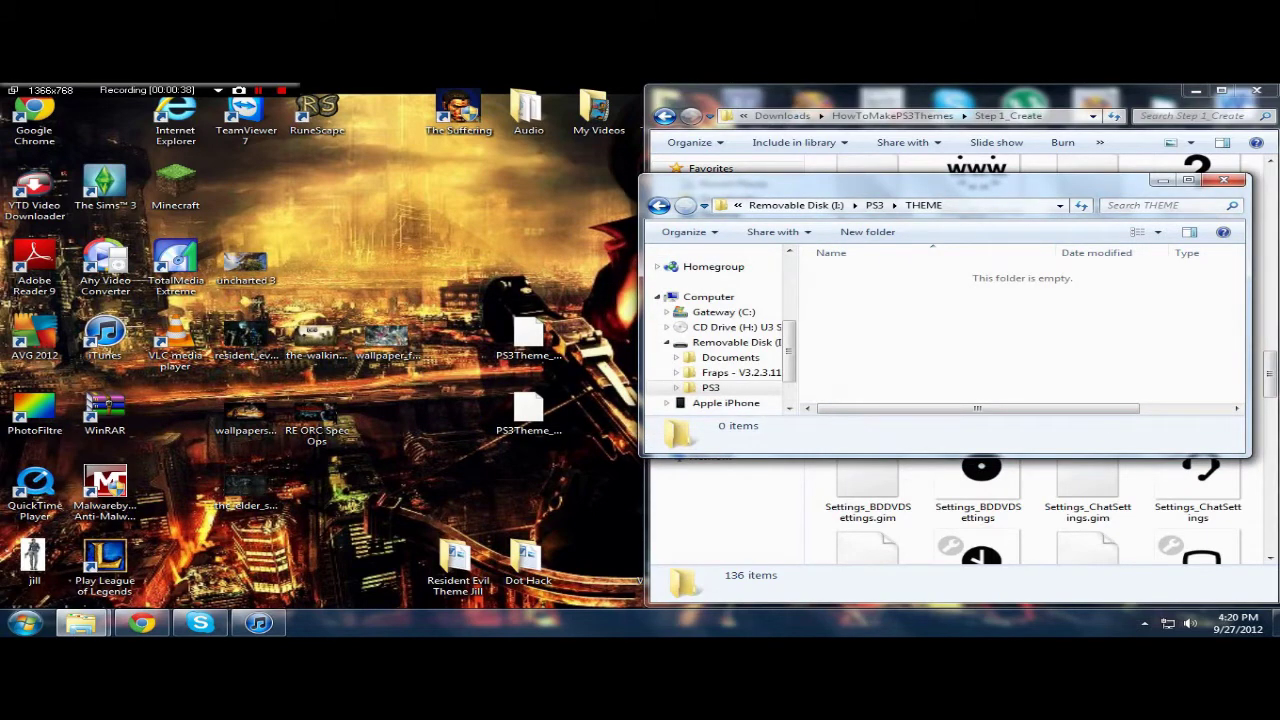
{"action": "left_click_drag", "start_coordinate": [528, 340], "coordinate": [925, 300]}
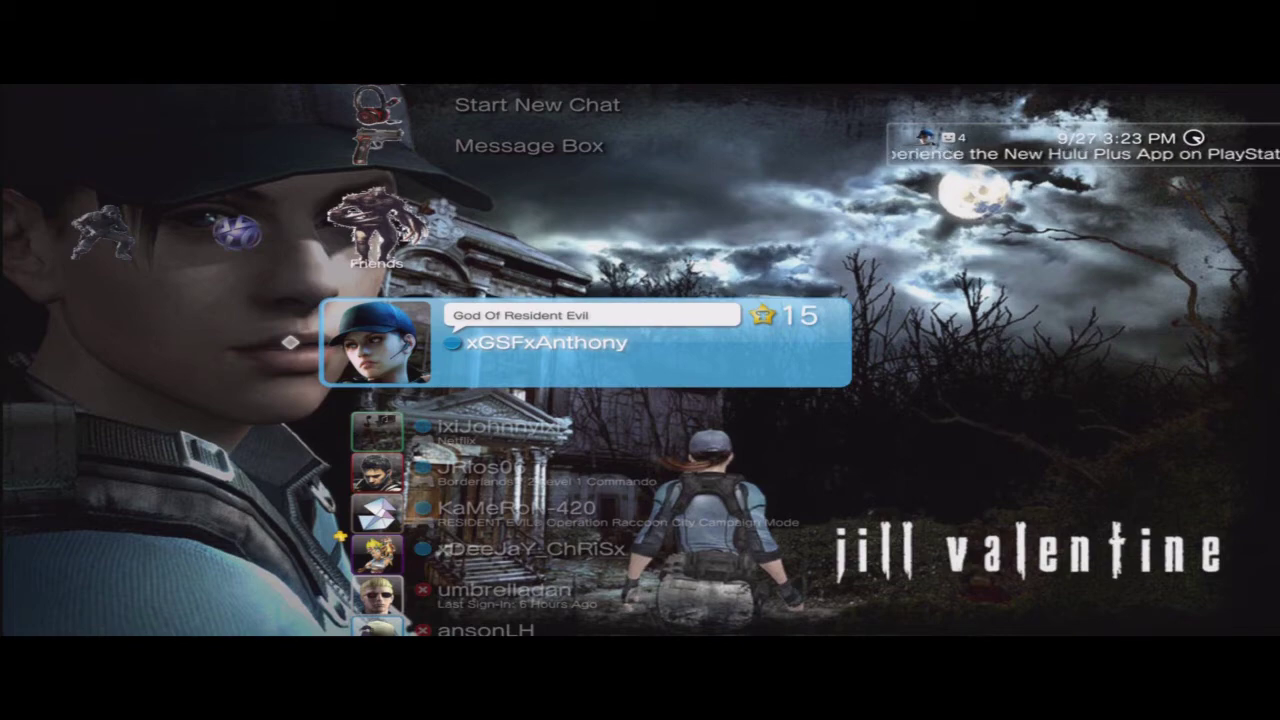
- On the PlayStation 3, examine the current Jill Valentine theme's category icons from Friends across to Users
{"action": "key", "text": "Left"}
{"action": "key", "text": "Left"}
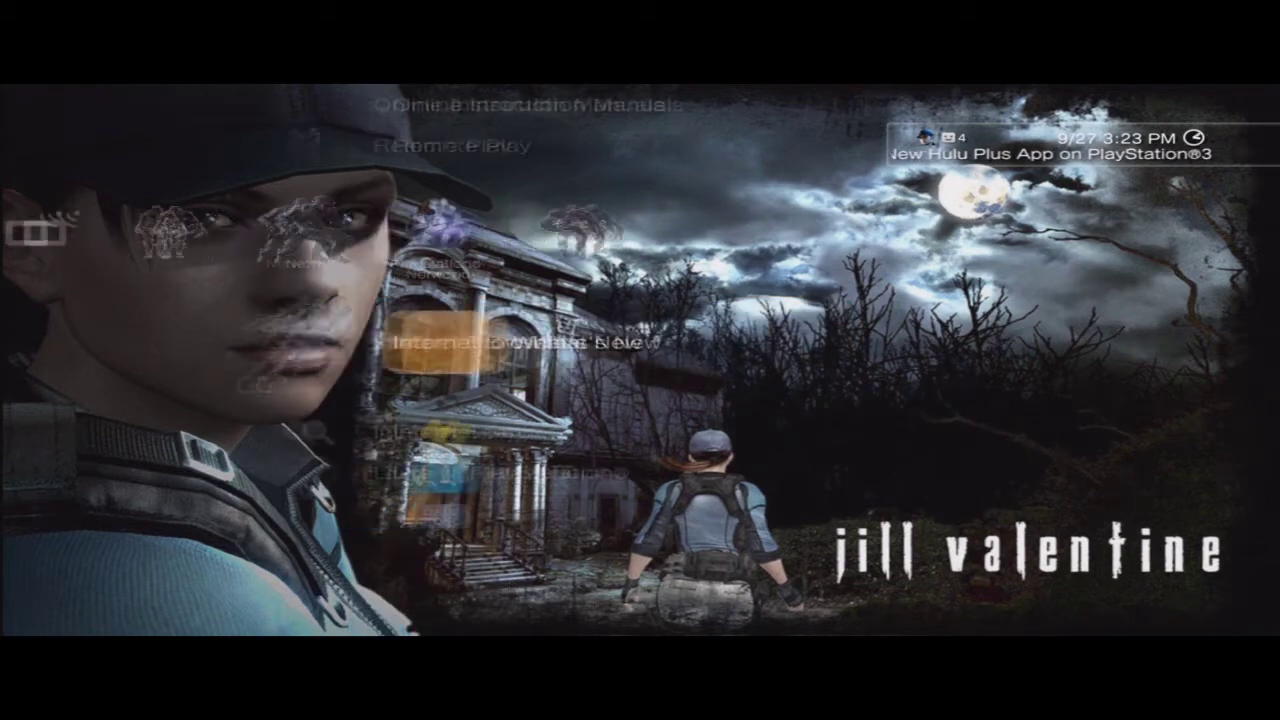
{"action": "key", "text": "Left"}
{"action": "key", "text": "Left"}
{"action": "key", "text": "Left"}
{"action": "key", "text": "Left"}
{"action": "key", "text": "Left"}
{"action": "key", "text": "Left"}
{"action": "key", "text": "Left"}
- Examine the current theme's icons for the entries in the Settings category
{"action": "key", "text": "Right"}
{"action": "key", "text": "Down"}
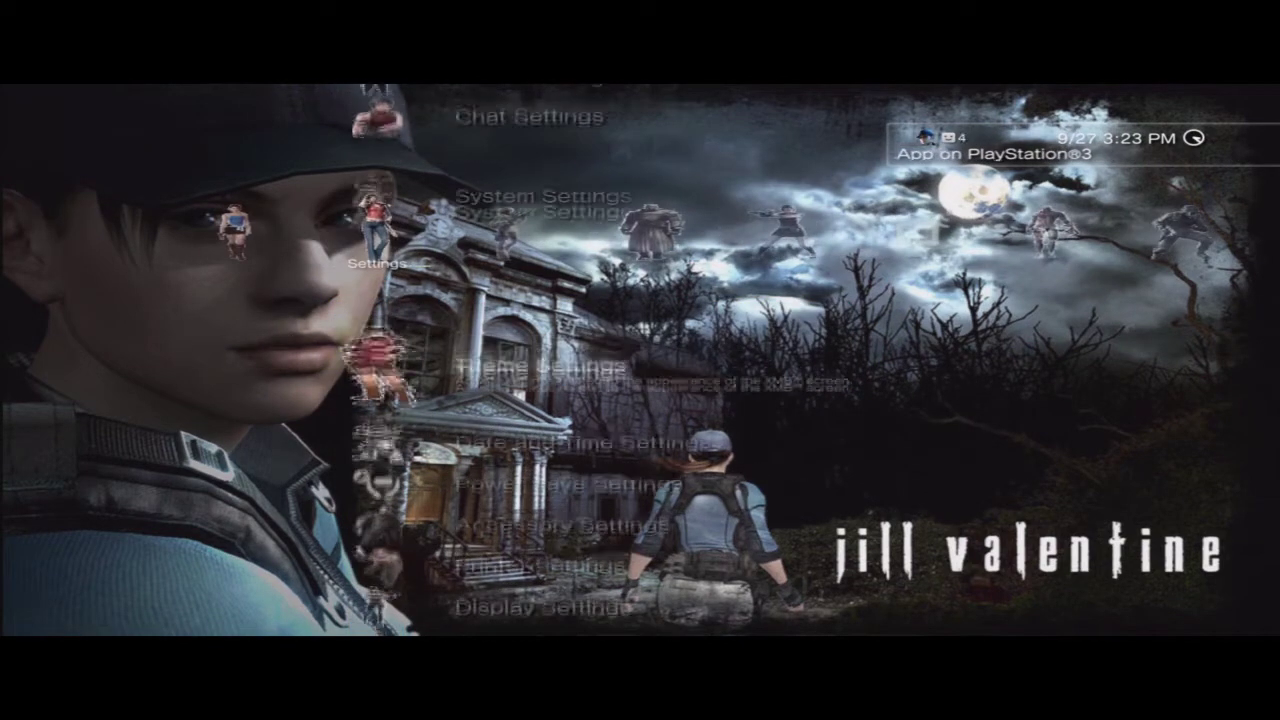
{"action": "key", "text": "Down"}
{"action": "key", "text": "Down"}
{"action": "key", "text": "Down"}
{"action": "key", "text": "Down"}
{"action": "key", "text": "Down"}
{"action": "key", "text": "Down"}
{"action": "key", "text": "Up"}
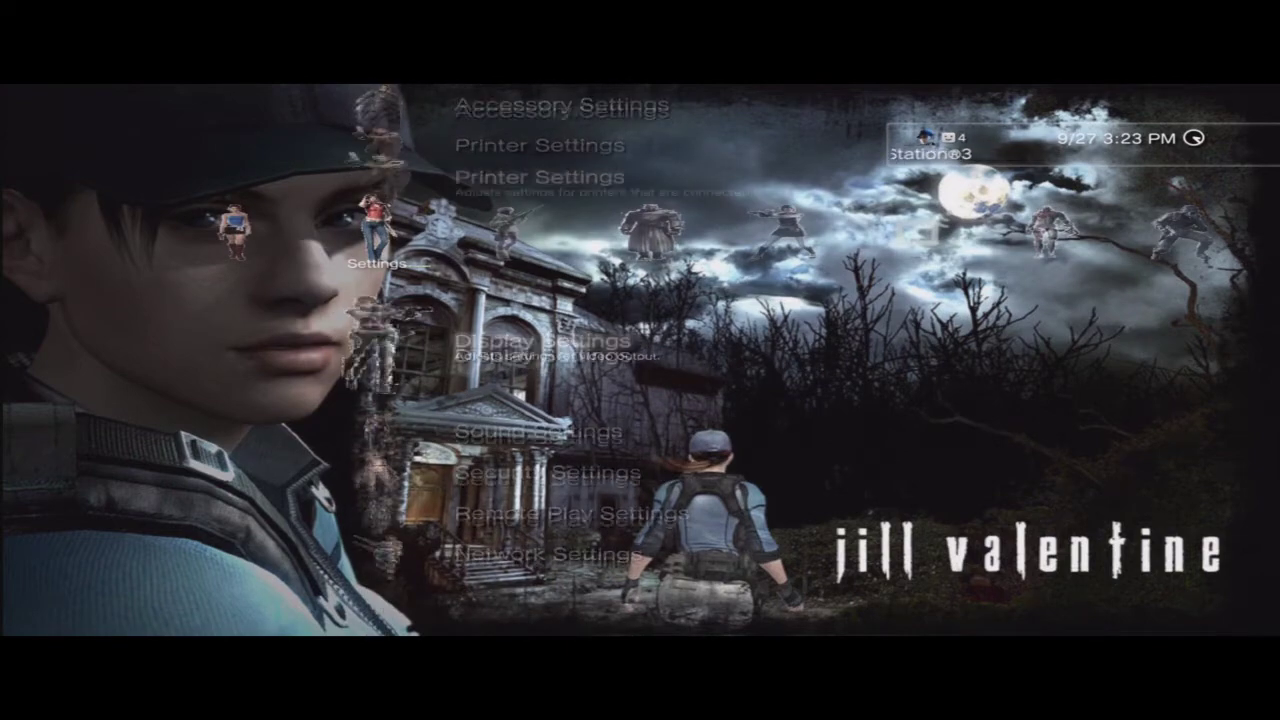
{"action": "key", "text": "Up"}
{"action": "key", "text": "Up"}
{"action": "key", "text": "Up"}
{"action": "key", "text": "Up"}
{"action": "key", "text": "Up"}
{"action": "key", "text": "Up"}
- Install the Displayed Theme Title theme through Theme Settings, overwriting the existing file with the same name
{"action": "key", "text": "Down"}
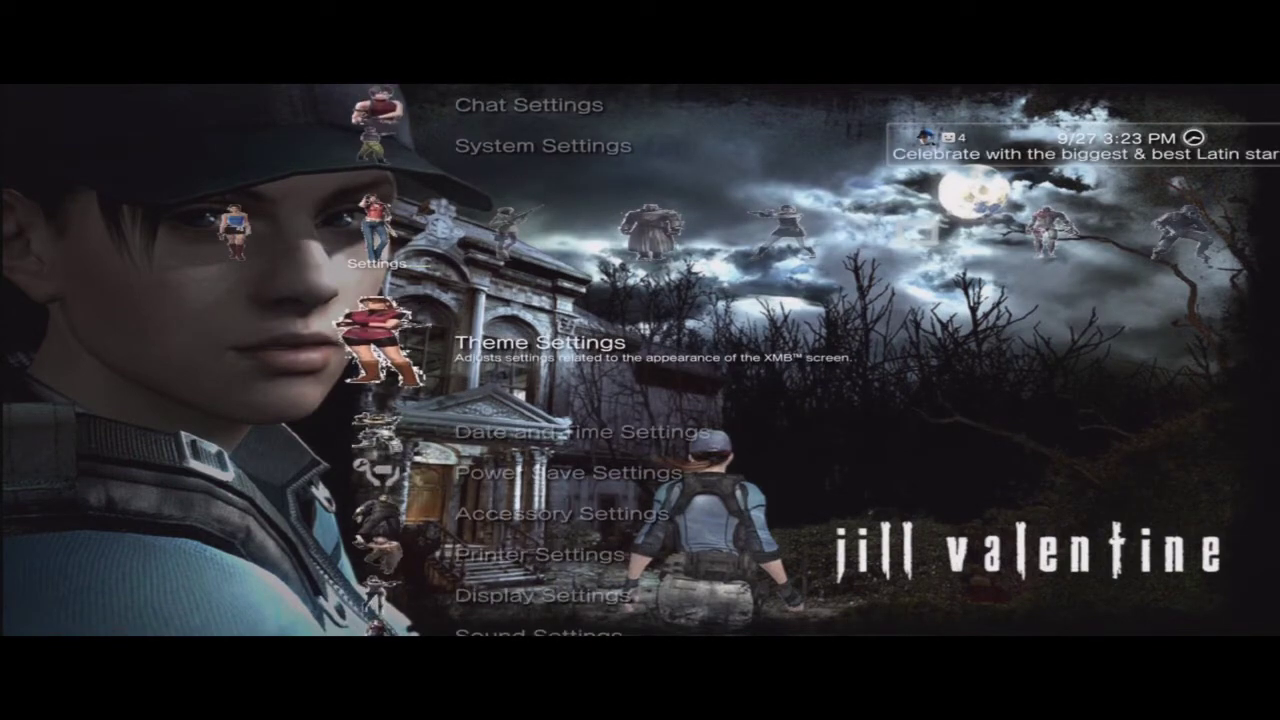
{"action": "key", "text": "Return"}
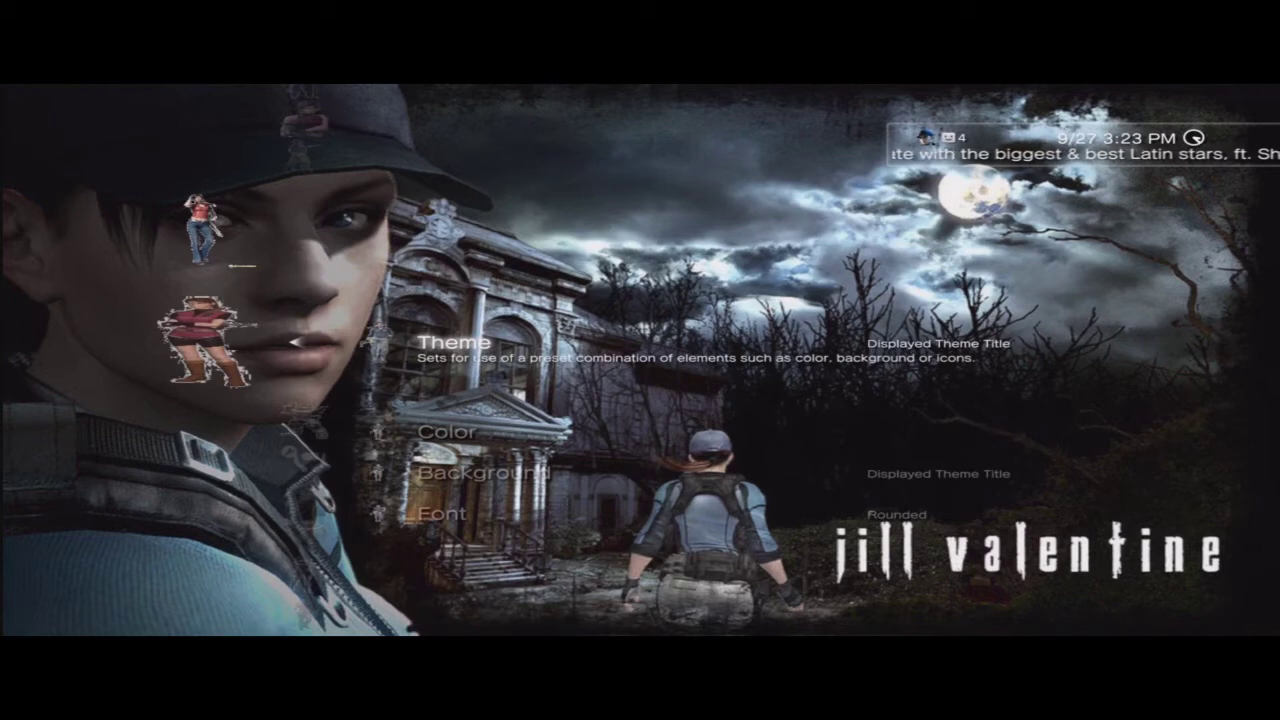
{"action": "key", "text": "Return"}
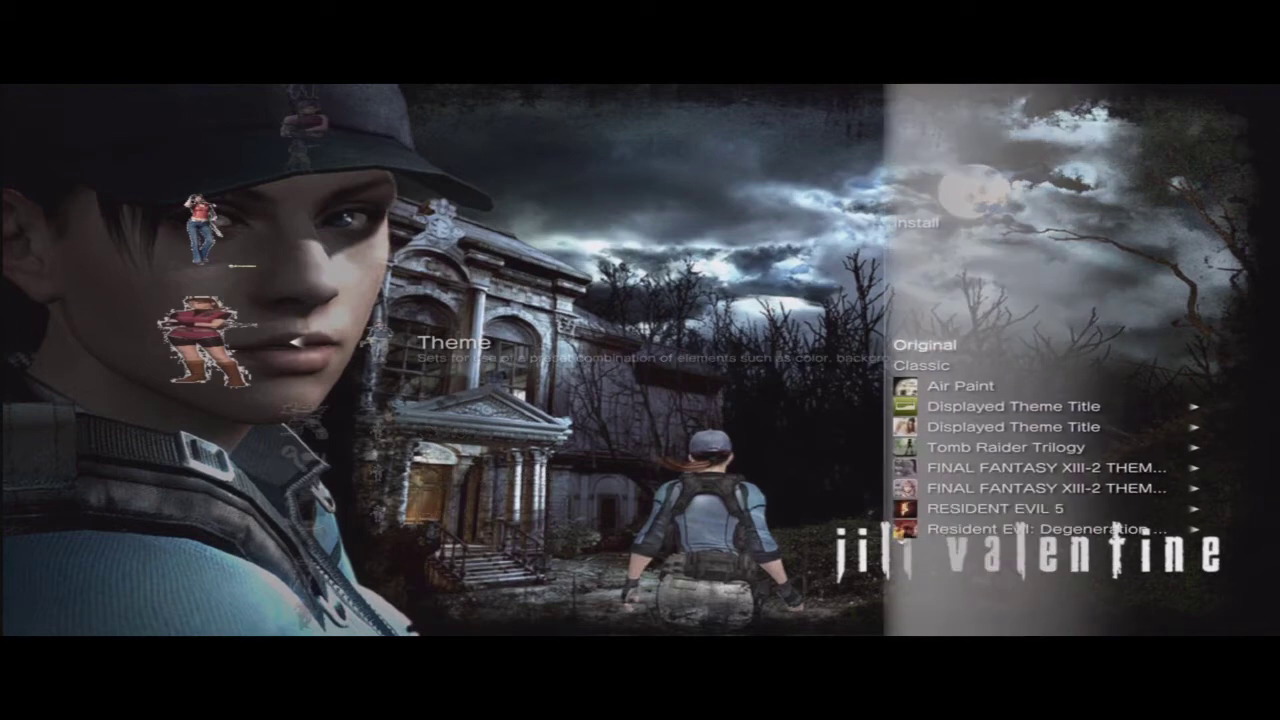
{"action": "key", "text": "Up"}
{"action": "key", "text": "Return"}
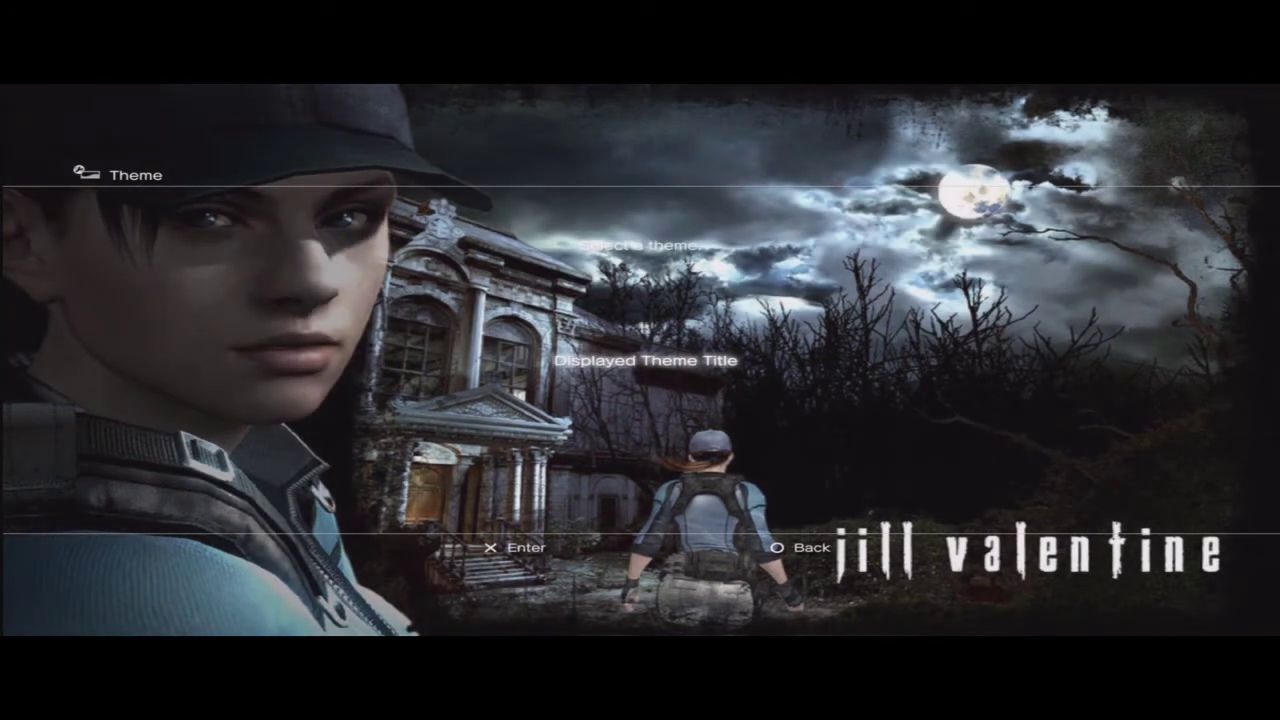
{"action": "key", "text": "Return"}
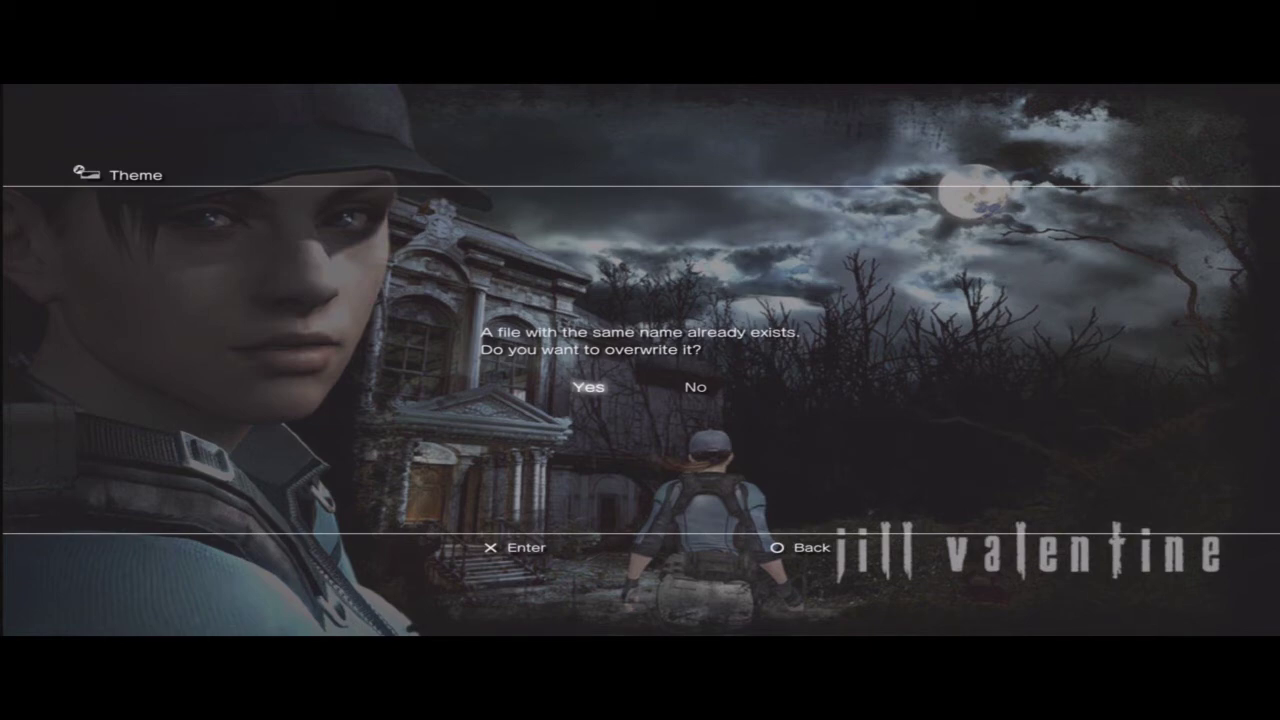
{"action": "key", "text": "Return"}
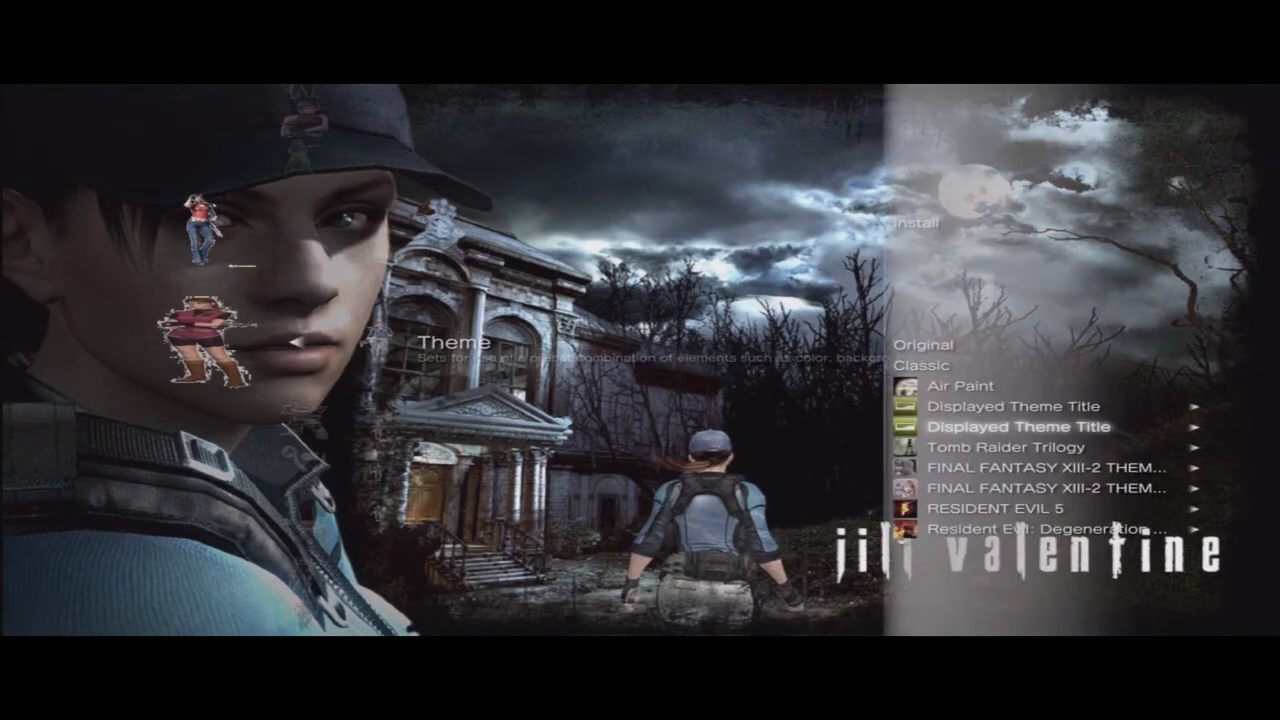
- Apply the first of the two installed themes named Displayed Theme Title and leave the theme settings
{"action": "key", "text": "Up"}
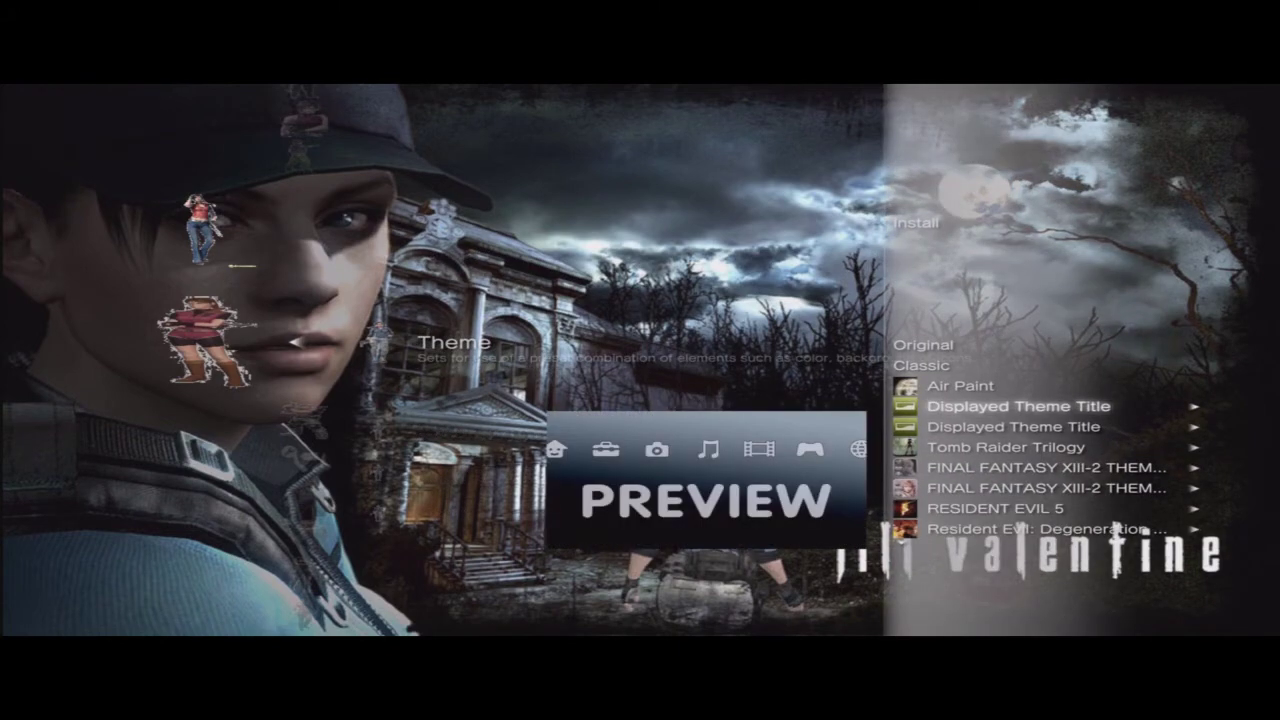
{"action": "key", "text": "Menu"}
{"action": "key", "text": "Return"}
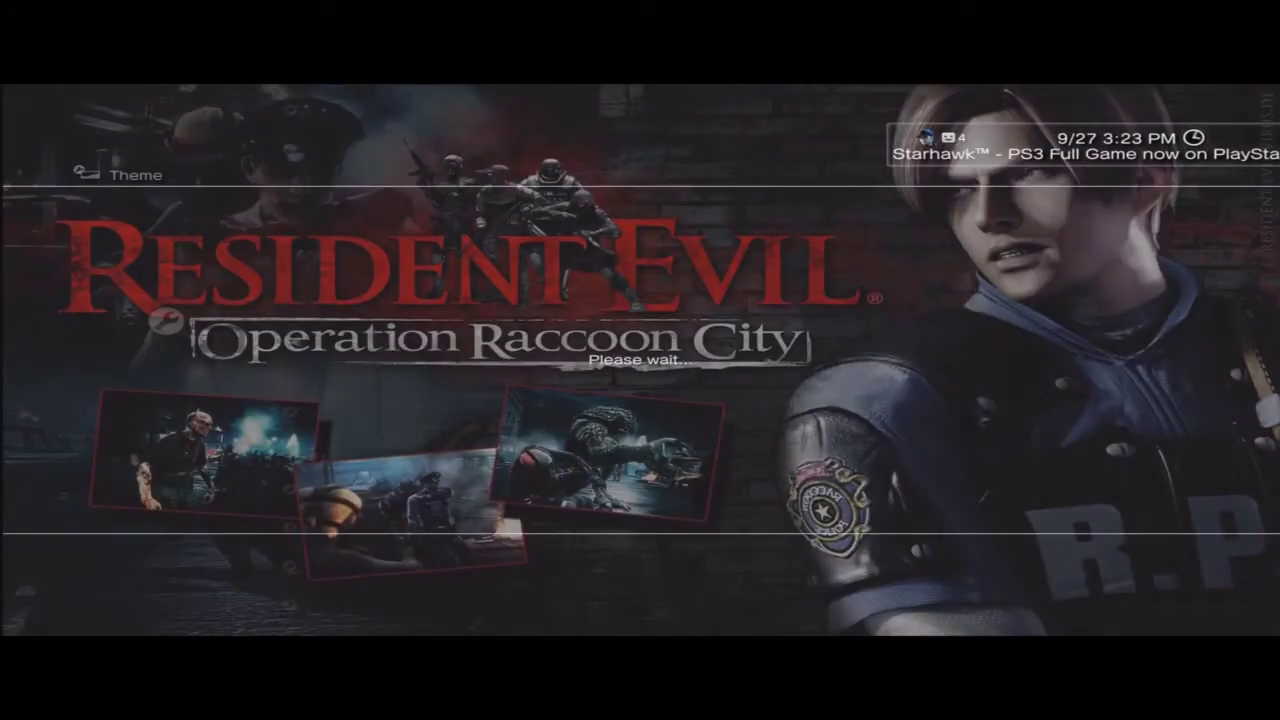
{"action": "key", "text": "Escape"}
- Examine the Resident Evil Operation Raccoon City theme's category icons from Settings across to Friends
{"action": "key", "text": "Up"}
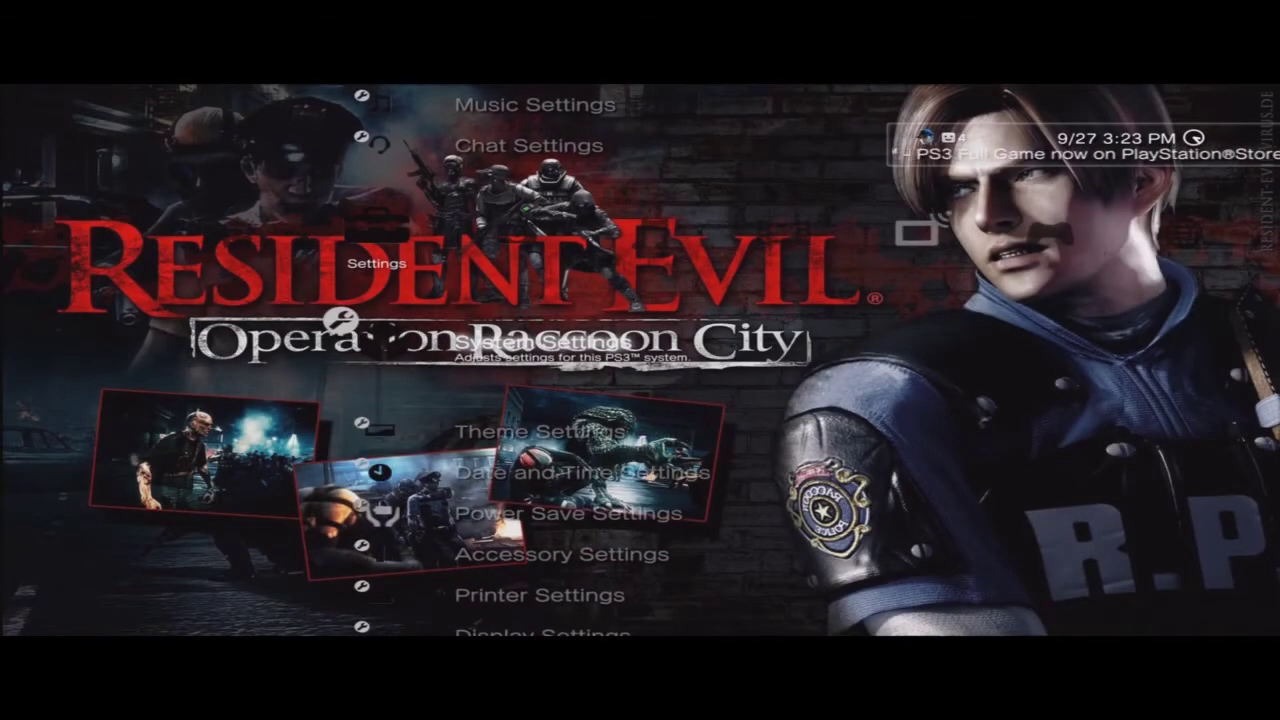
{"action": "key", "text": "Right"}
{"action": "key", "text": "Right"}
{"action": "key", "text": "Right"}
{"action": "key", "text": "Right"}
{"action": "key", "text": "Right"}
{"action": "key", "text": "Right"}
{"action": "key", "text": "Right"}
{"action": "key", "text": "Right"}
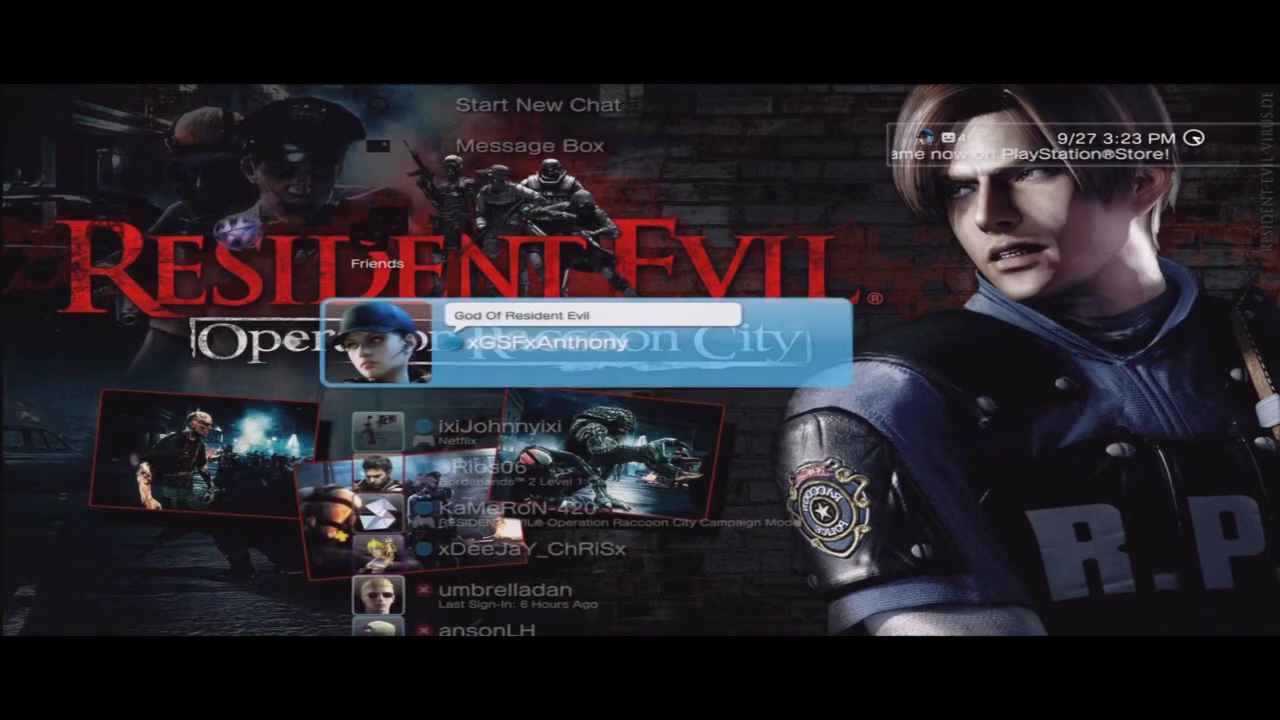
- Examine the theme's icons for the Friends entries between Block List and Message Box
{"action": "key", "text": "Up"}
{"action": "key", "text": "Up"}
{"action": "key", "text": "Up"}
{"action": "key", "text": "Up"}
{"action": "key", "text": "Up"}
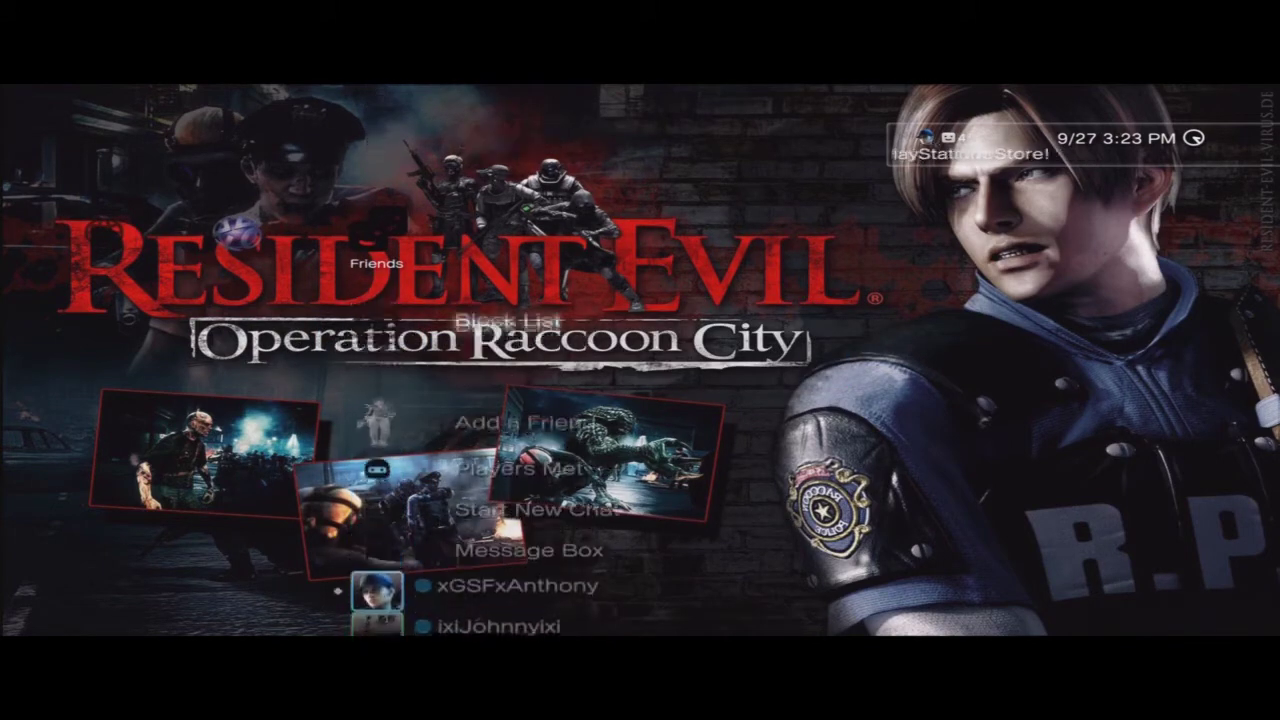
{"action": "key", "text": "Down"}
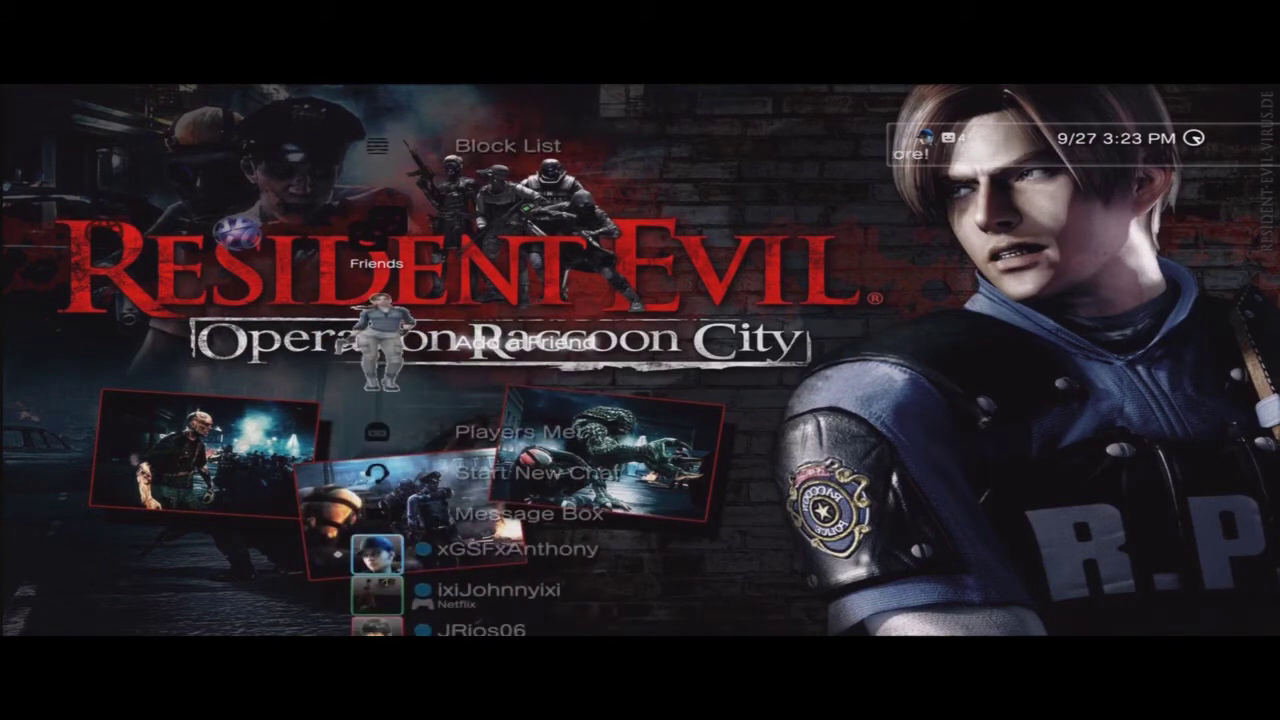
{"action": "key", "text": "Down"}
{"action": "key", "text": "Down"}
{"action": "key", "text": "Down"}
{"action": "key", "text": "Down"}
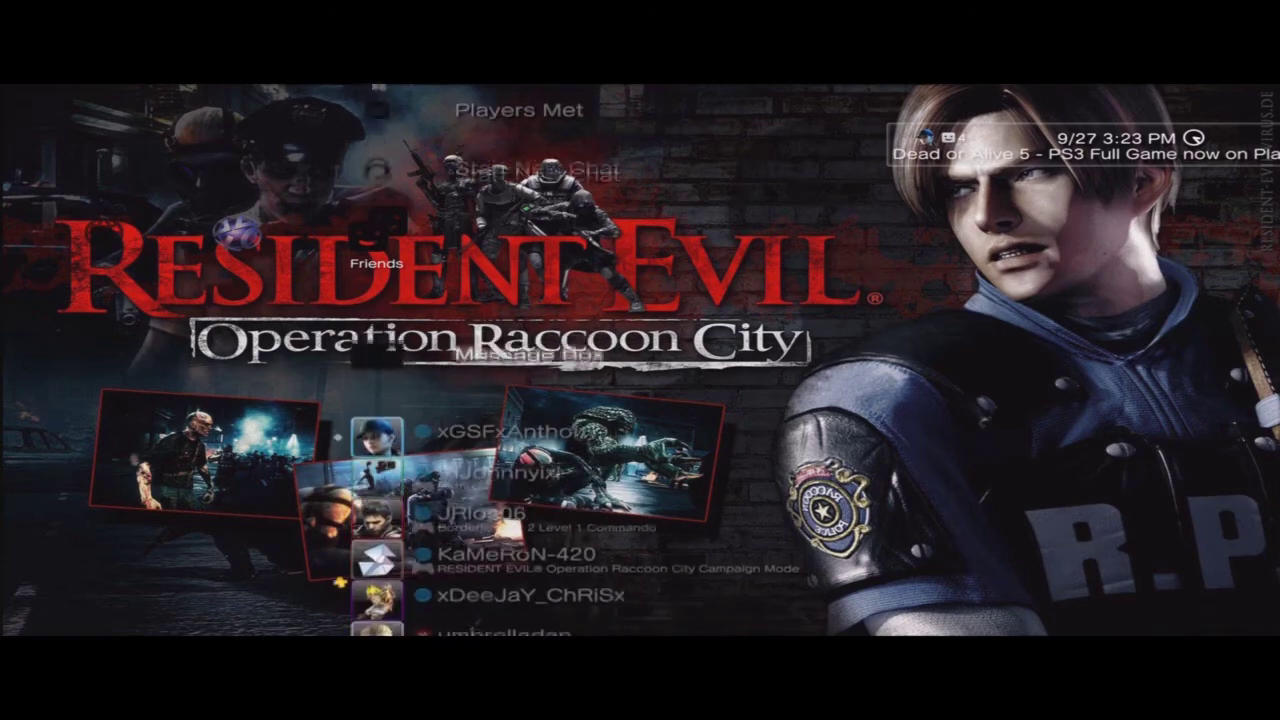
- Examine the theme's icons for the utility and trophy entries in the Game category
{"action": "key", "text": "Right"}
{"action": "key", "text": "Left"}
{"action": "key", "text": "Left"}
{"action": "key", "text": "Up"}
{"action": "key", "text": "Up"}
{"action": "key", "text": "Up"}
{"action": "key", "text": "Up"}
{"action": "key", "text": "Up"}
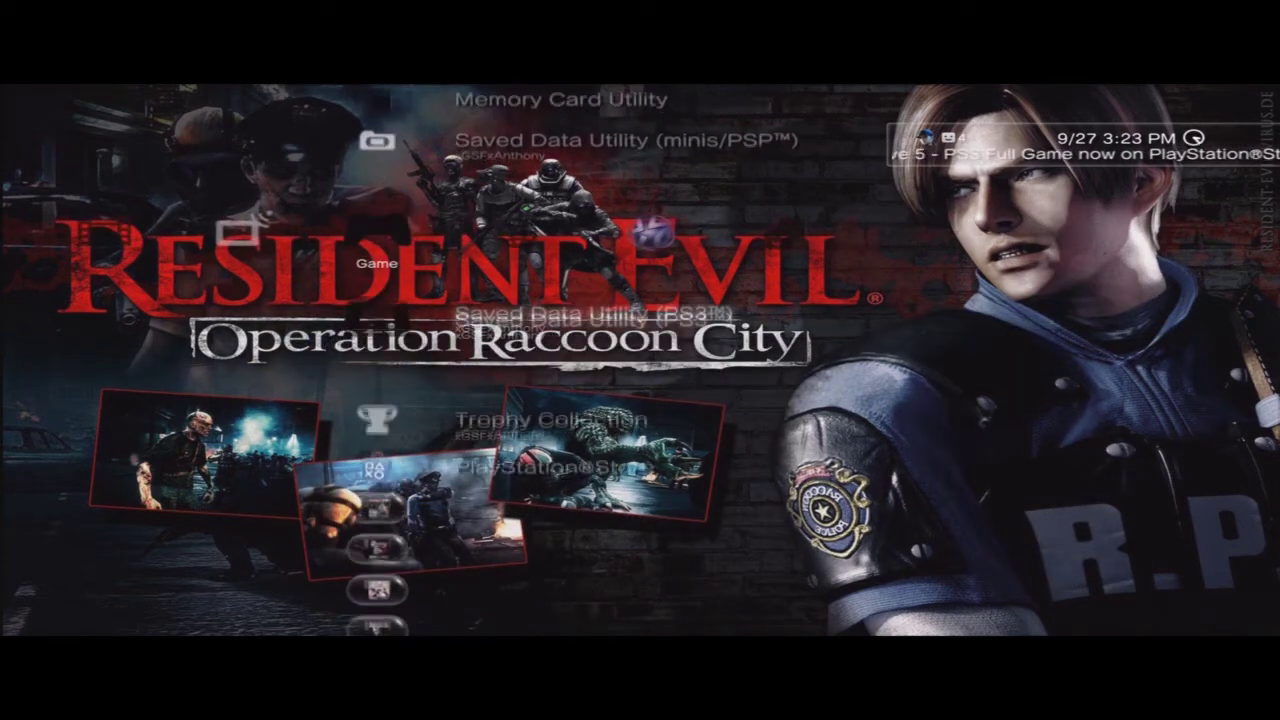
{"action": "key", "text": "Down"}
{"action": "key", "text": "Down"}
{"action": "key", "text": "Down"}
- Review the theme's category icons from Game back to Users
{"action": "key", "text": "Left"}
{"action": "key", "text": "Left"}
{"action": "key", "text": "Left"}
{"action": "key", "text": "Left"}
{"action": "key", "text": "Left"}
{"action": "key", "text": "Left"}
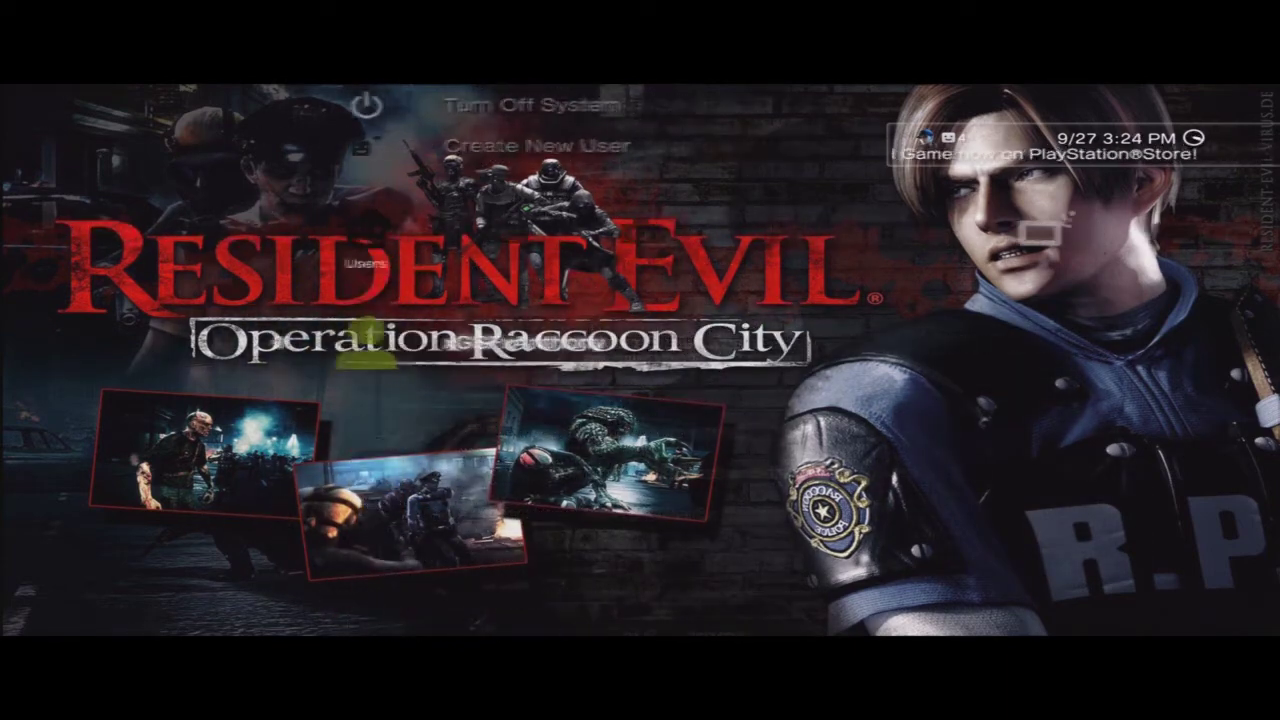
- Apply the second of the two themes named Displayed Theme Title through Theme Settings and return to the Settings category
{"action": "key", "text": "Right"}
{"action": "key", "text": "Down"}
{"action": "key", "text": "Return"}
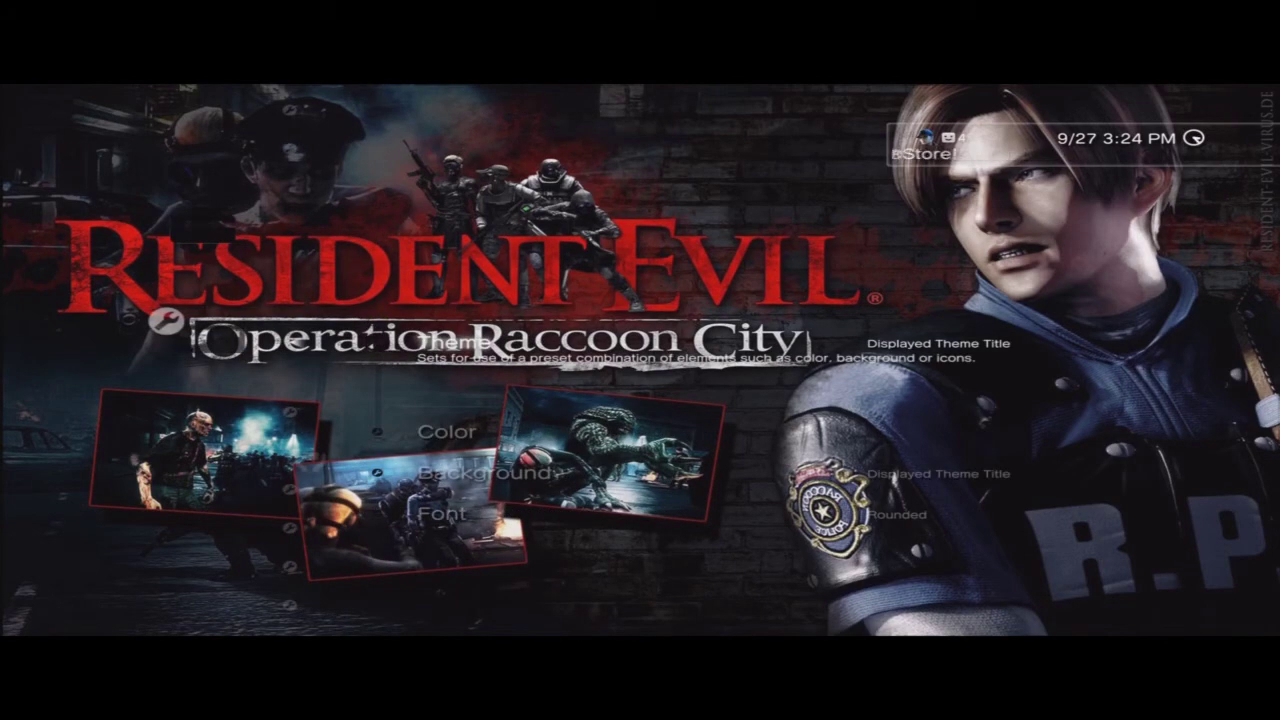
{"action": "key", "text": "Return"}
{"action": "key", "text": "Down"}
{"action": "key", "text": "Return"}
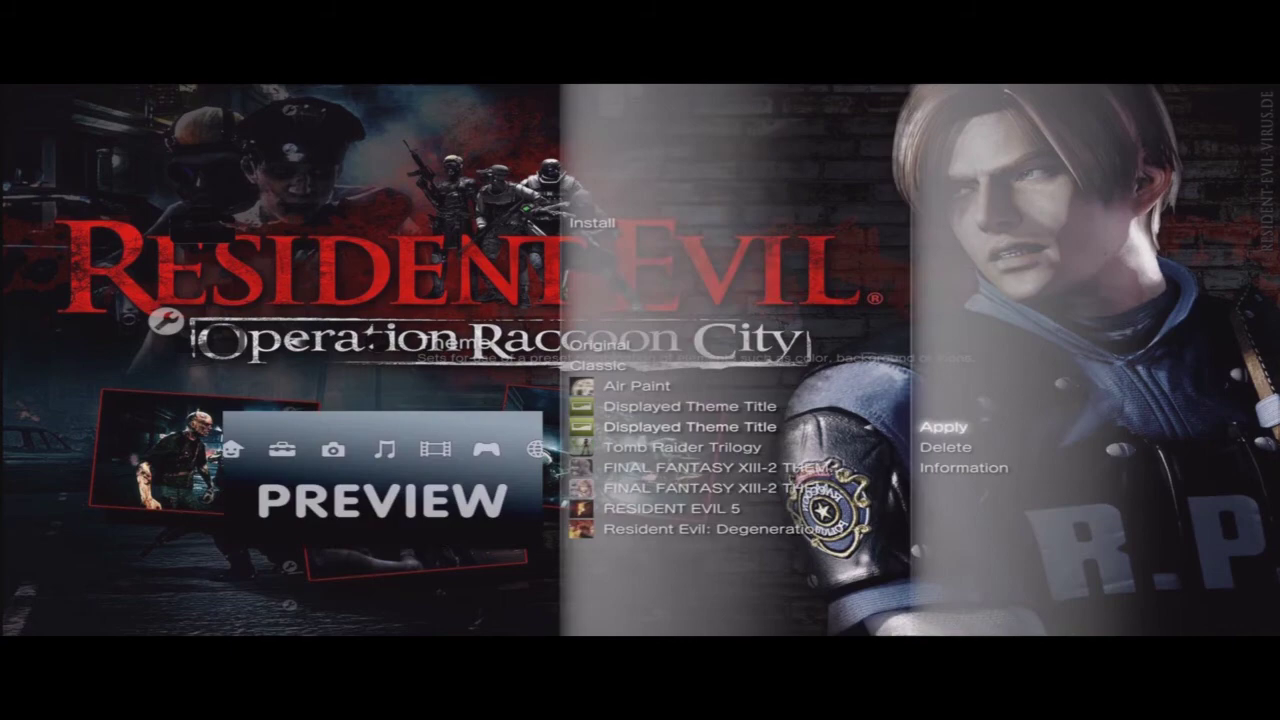
{"action": "key", "text": "Return"}
{"action": "key", "text": "Escape"}
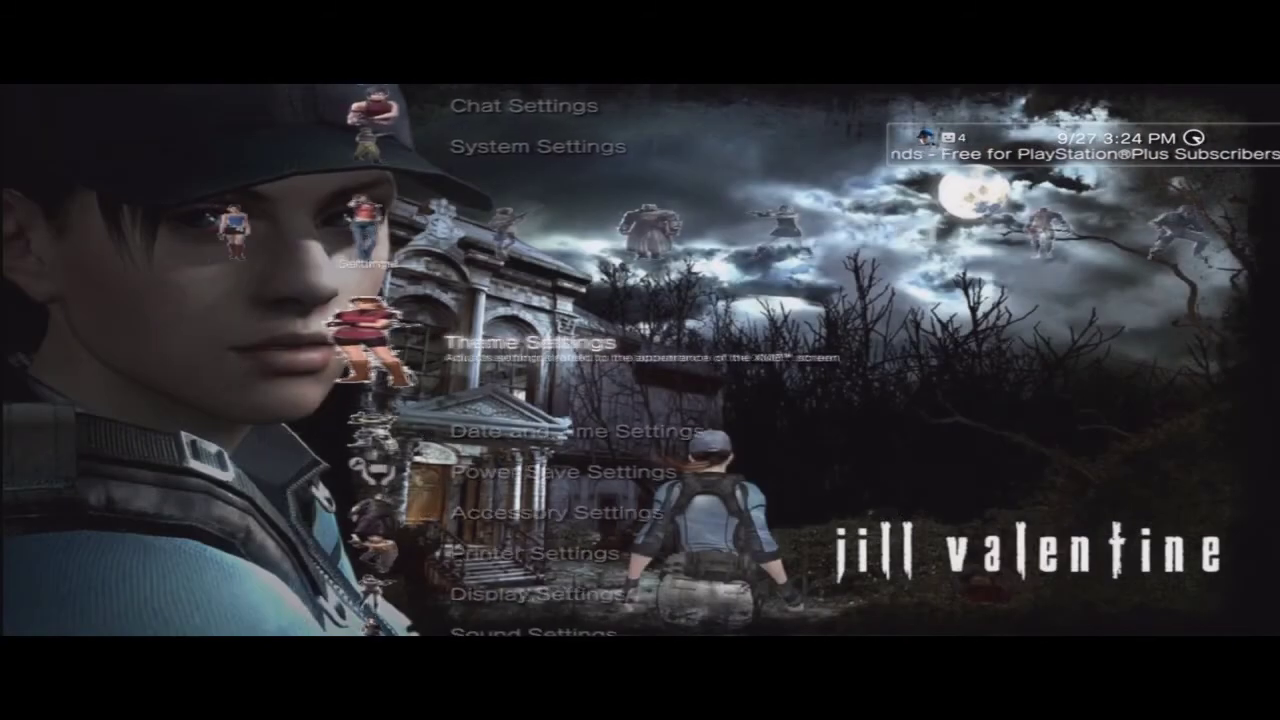
- Examine the reapplied Jill Valentine theme's icons across the categories beyond Settings
{"action": "key", "text": "Right"}
{"action": "key", "text": "Right"}
{"action": "key", "text": "Right"}
{"action": "key", "text": "Right"}
{"action": "key", "text": "Right"}
{"action": "key", "text": "Right"}
{"action": "key", "text": "Right"}
{"action": "key", "text": "Right"}
{"action": "key", "text": "Left"}
{"action": "key", "text": "Left"}
{"action": "key", "text": "Left"}
{"action": "key", "text": "Left"}
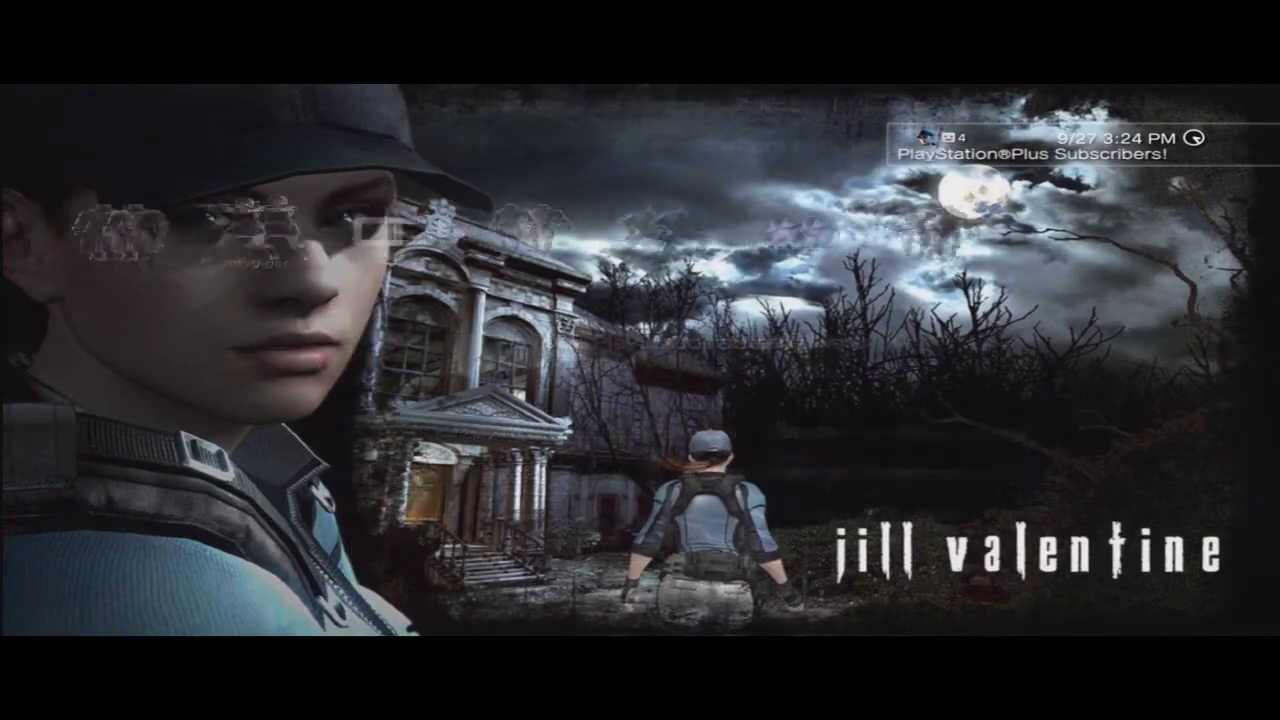
- Open the Internet Browser from the Network category
{"action": "key", "text": "Right"}
{"action": "key", "text": "Right"}
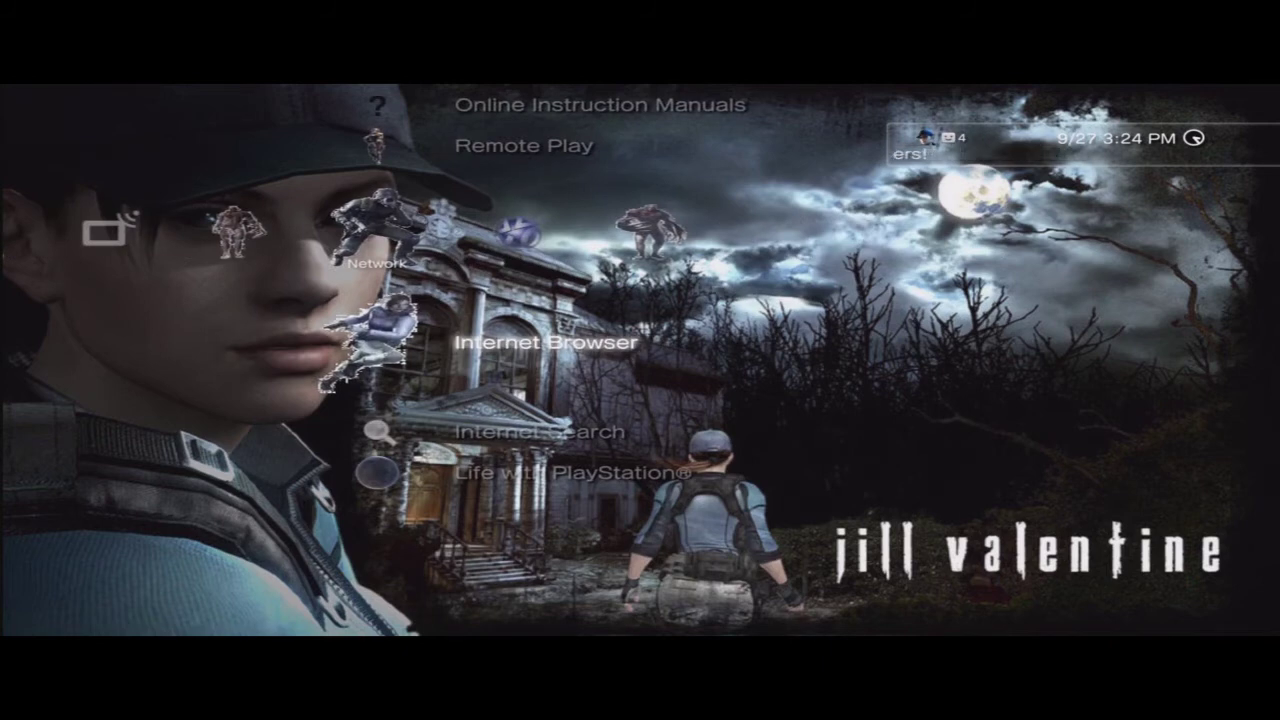
{"action": "key", "text": "Return"}
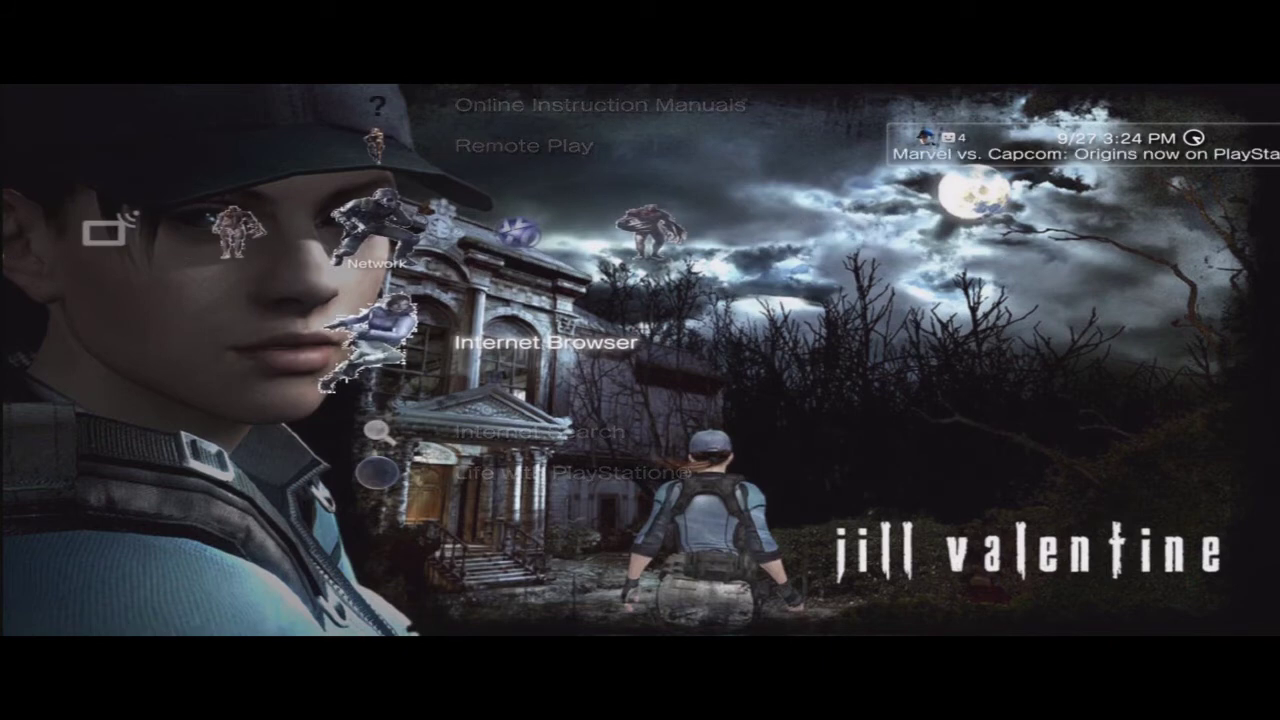